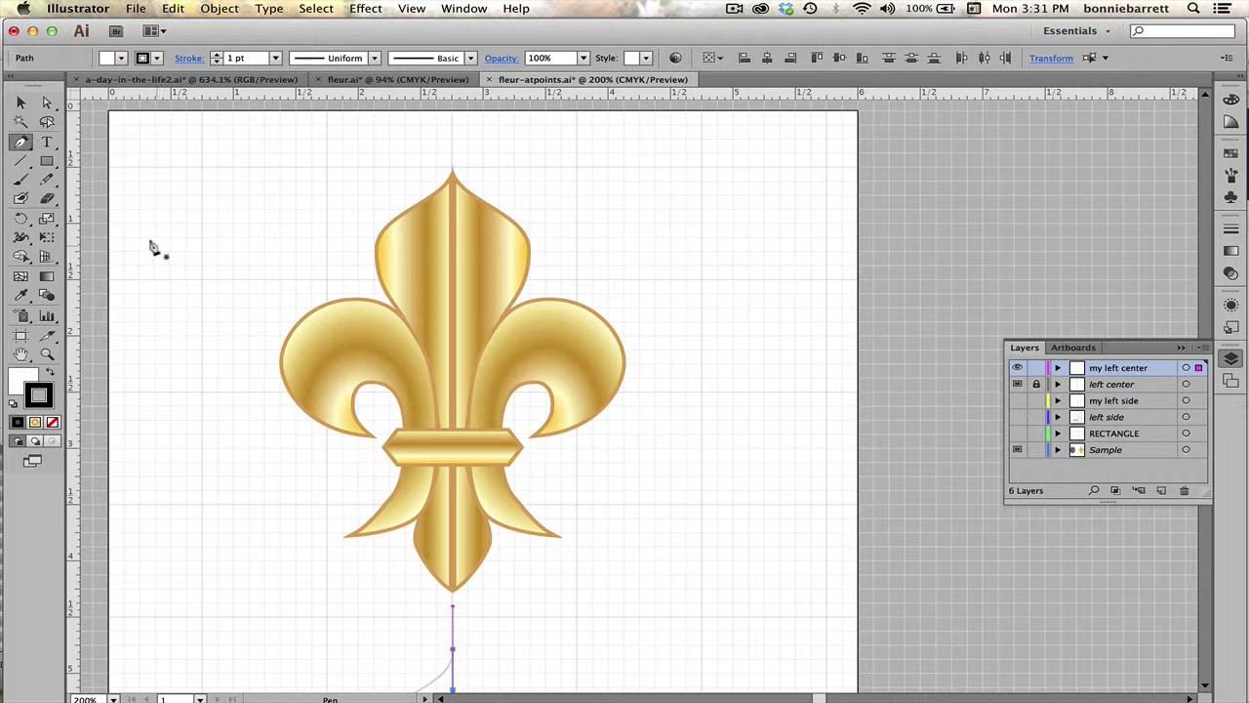
Delete the stray anchor point at the top of the gray template curve below the fleur-de-lis
left_click_drag(153, 243, 538, 237)
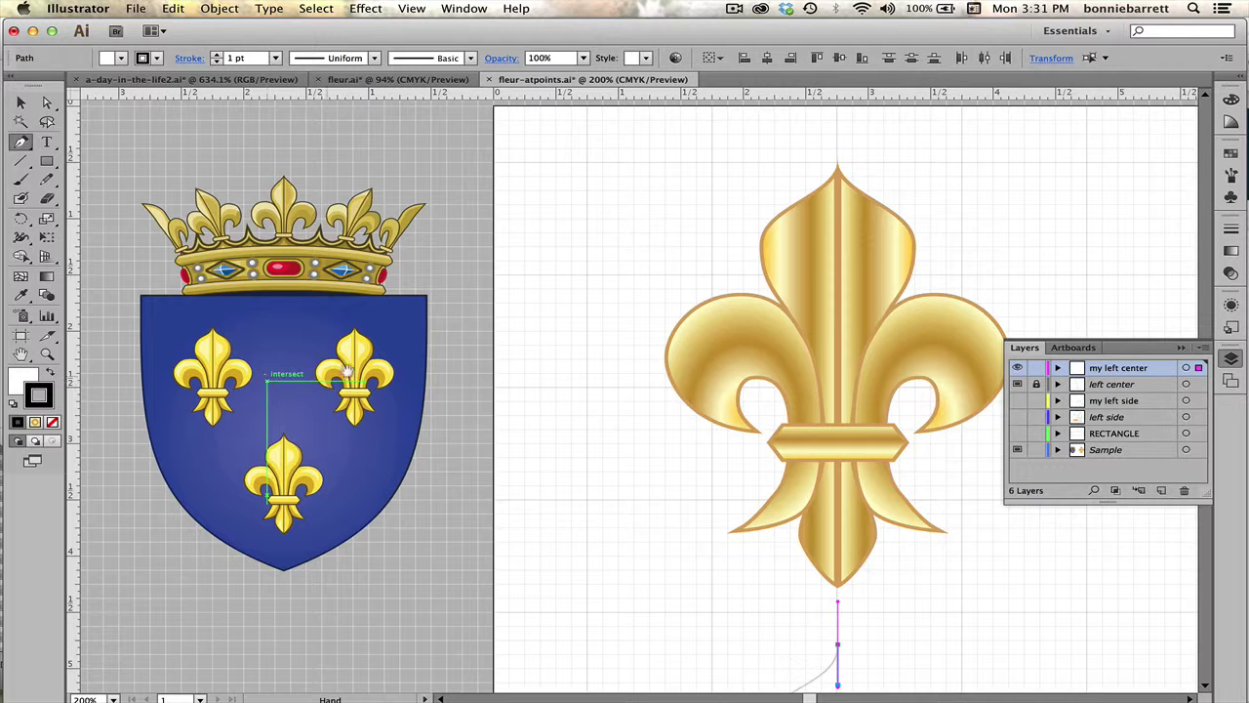
key("space")
left_click_drag(895, 348, 609, 342)
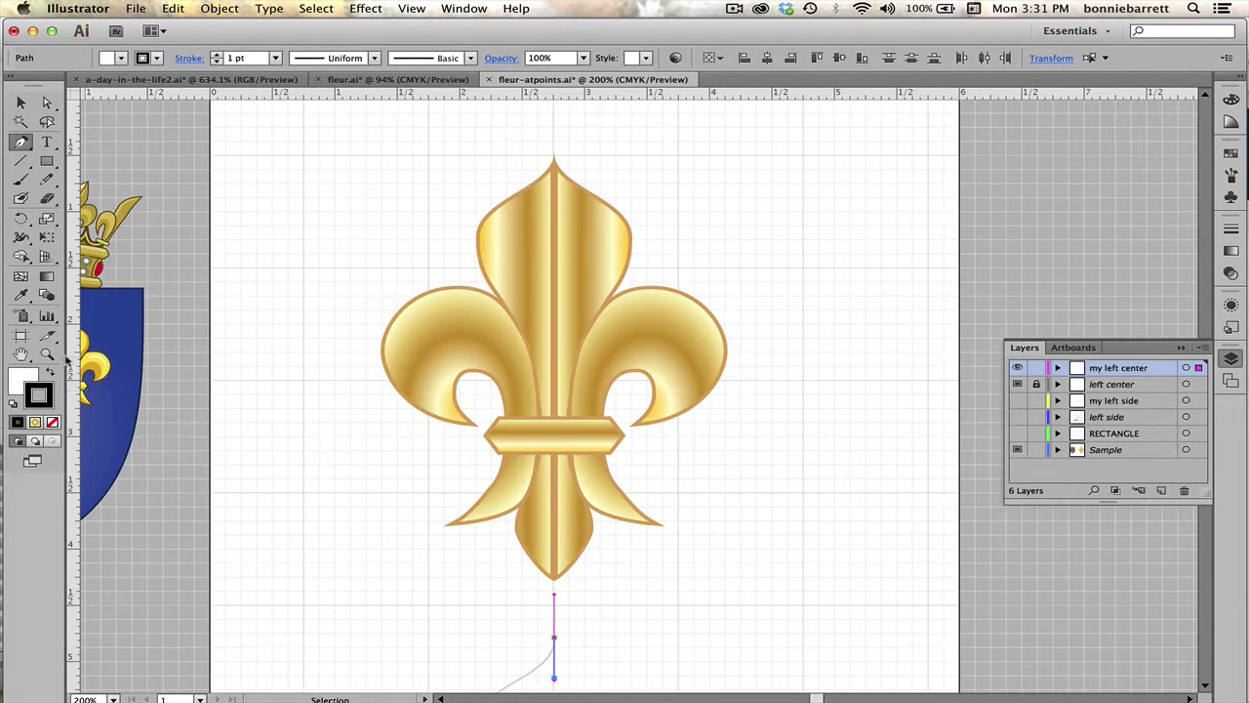
left_click_drag(491, 577, 454, 200)
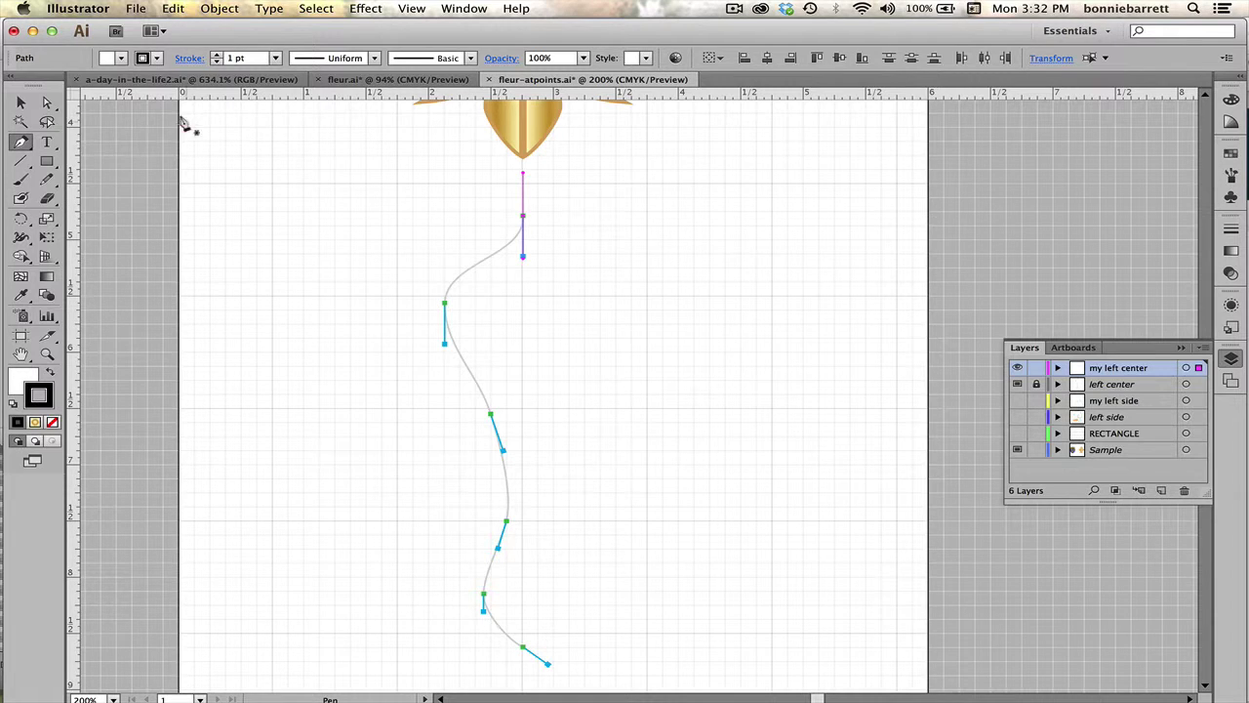
left_click(26, 103)
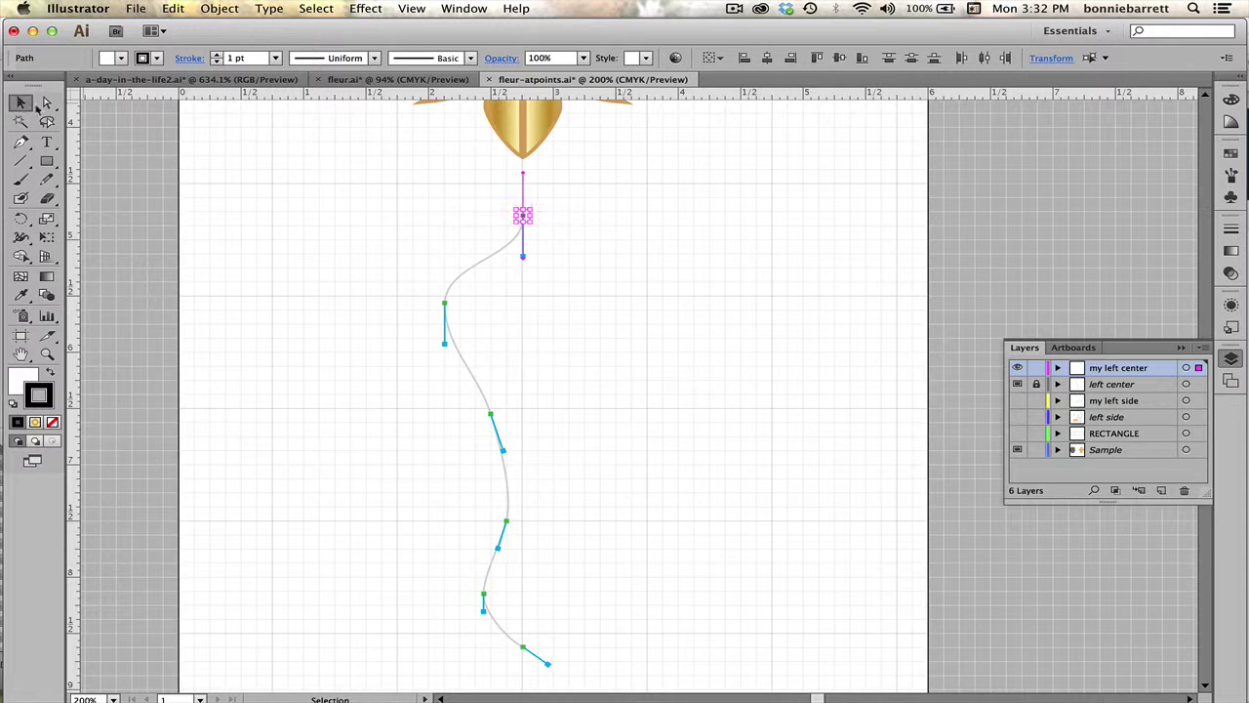
left_click(455, 200)
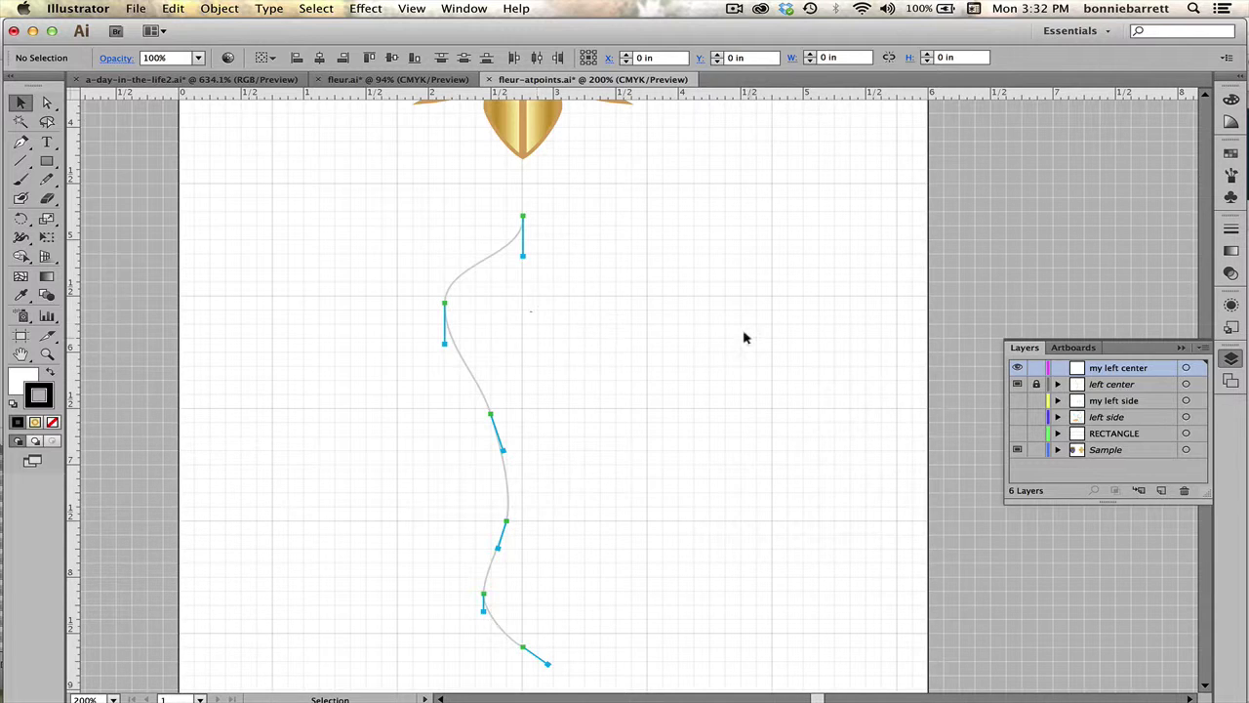
Hide the left center template layer and show it again to identify the guide curve
left_click(1180, 348)
left_click(1232, 362)
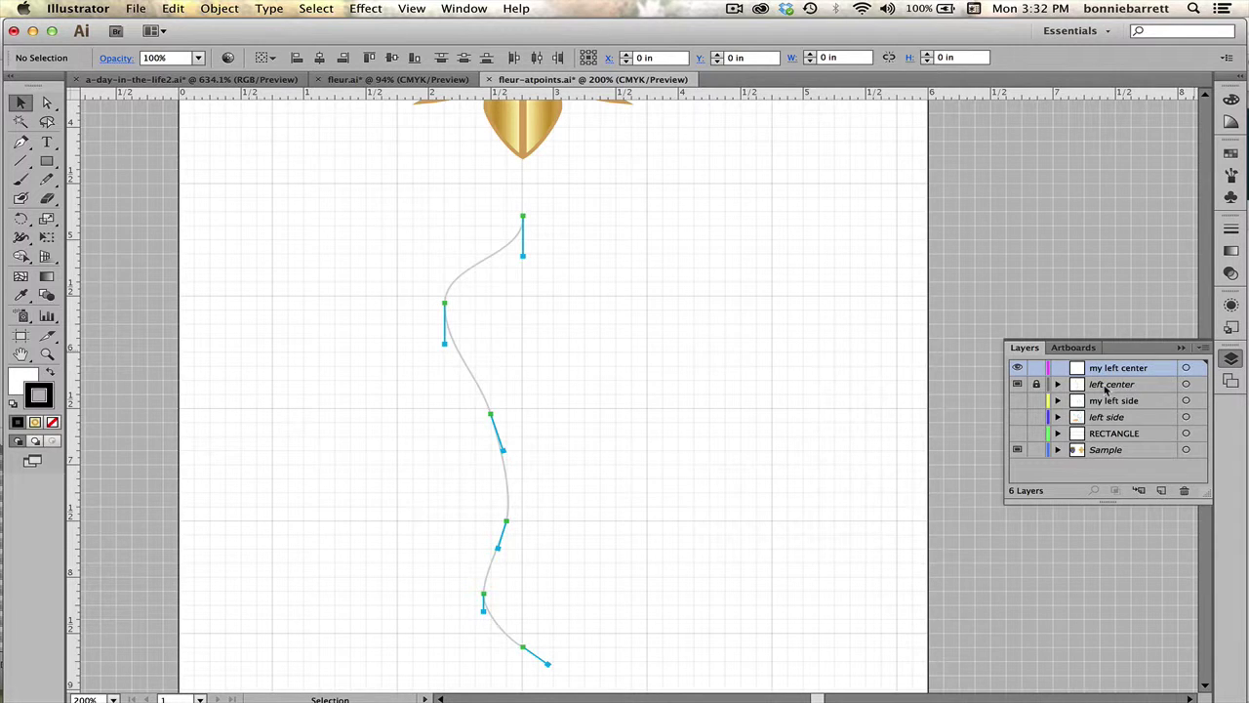
left_click(1015, 383)
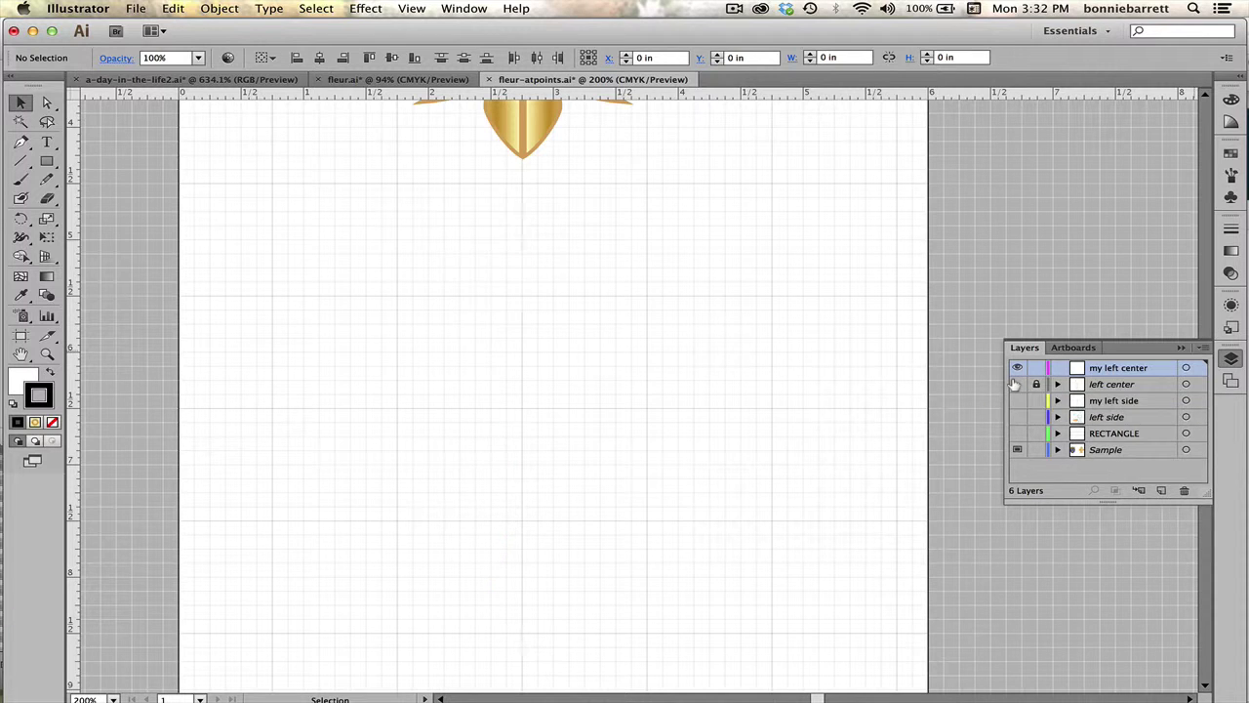
left_click(1015, 384)
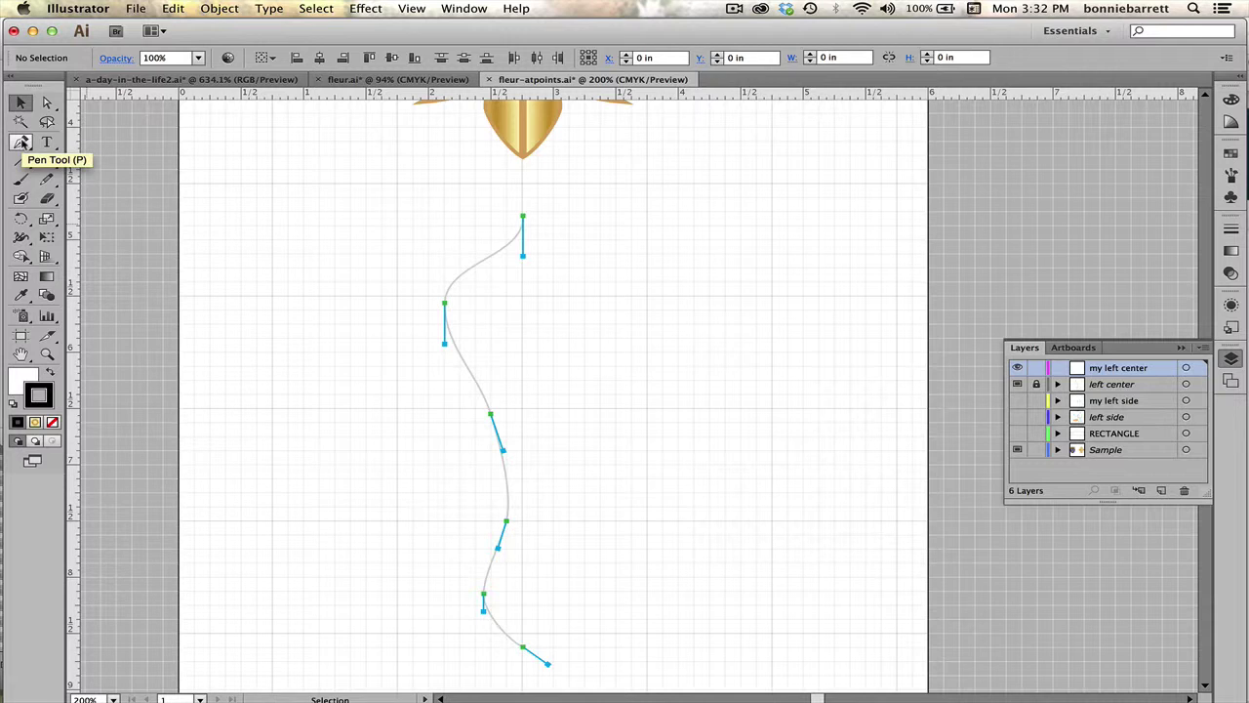
Trace the left center template curve from top to bottom with the Pen tool, placing smooth anchors on its six points with handles reaching the guide markers
left_click(22, 142)
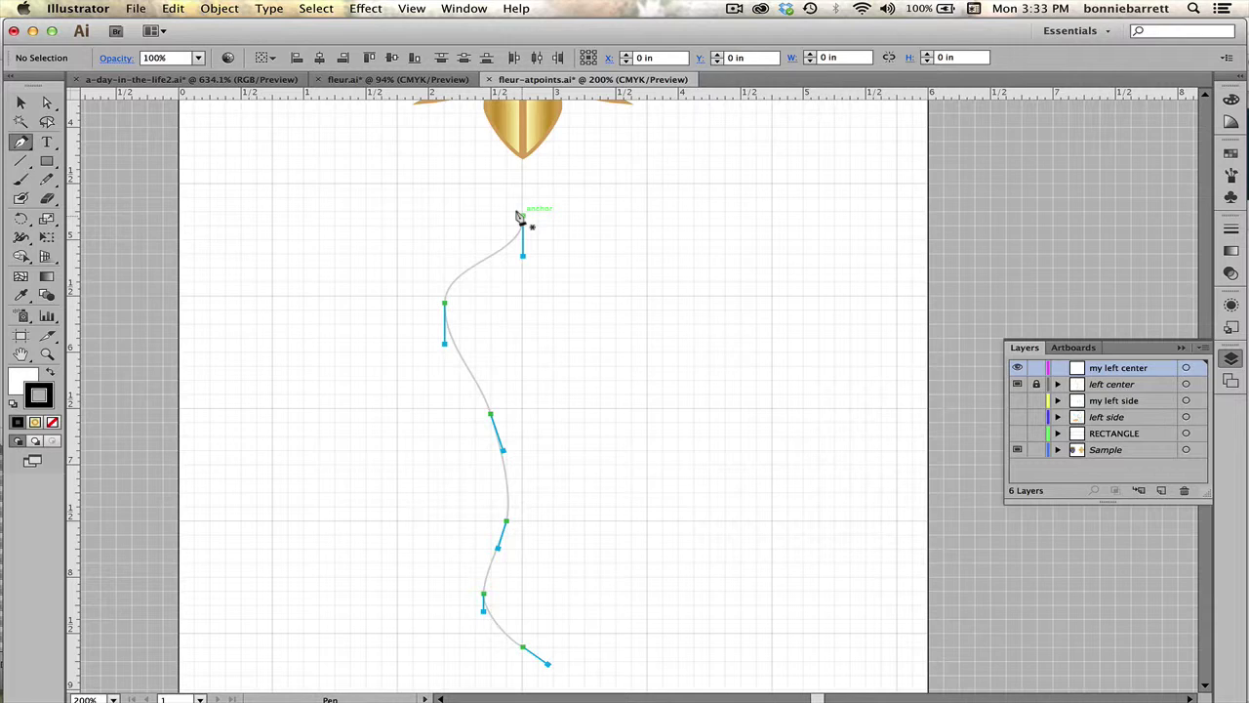
left_click_drag(518, 215, 520, 255)
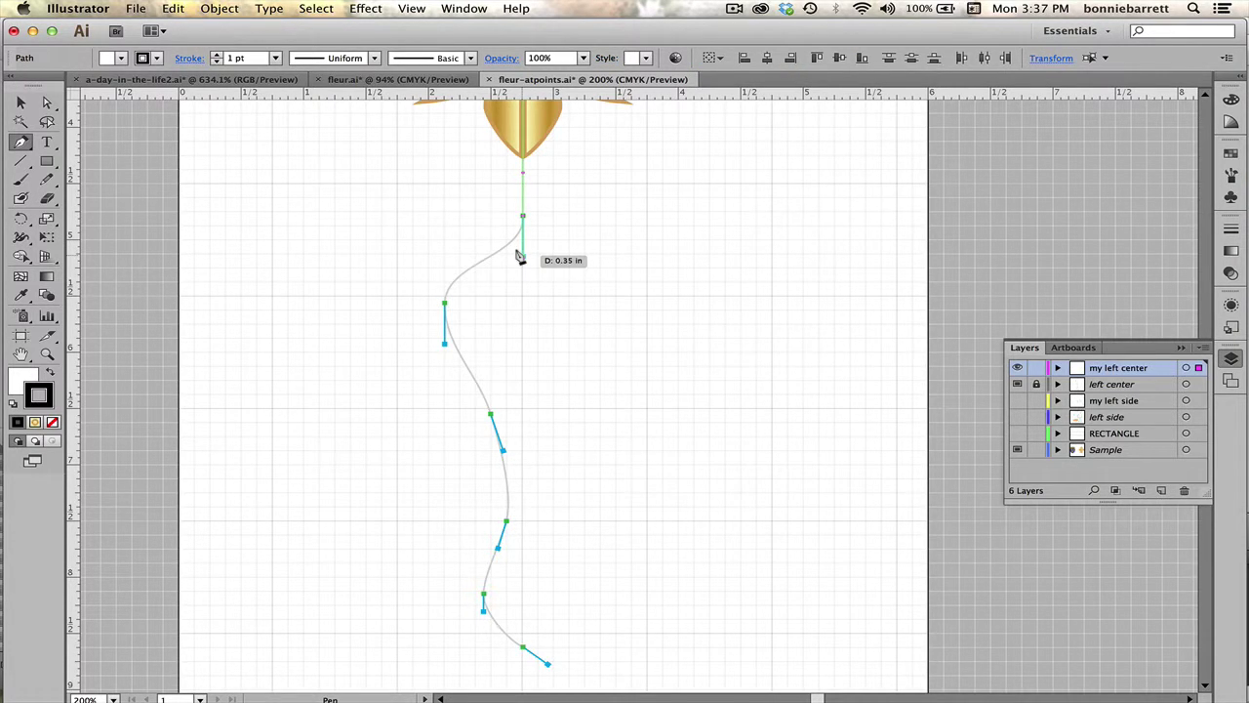
left_click_drag(519, 255, 520, 257)
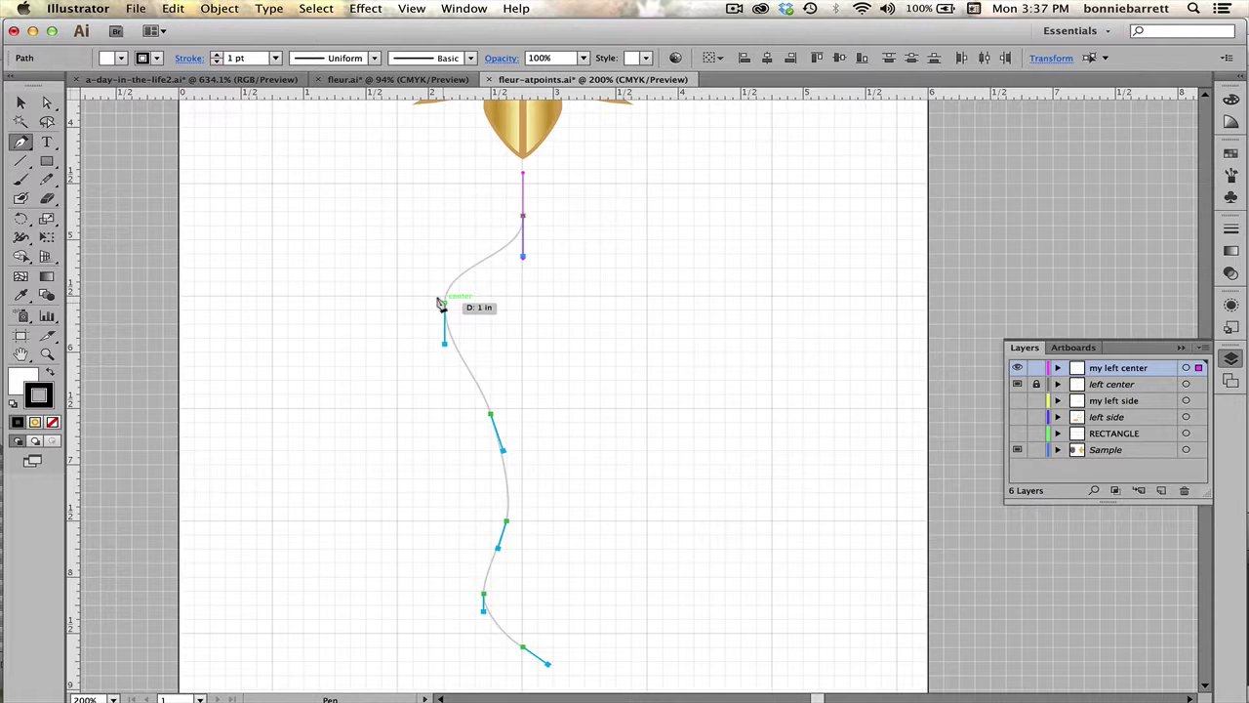
left_click_drag(441, 303, 439, 343)
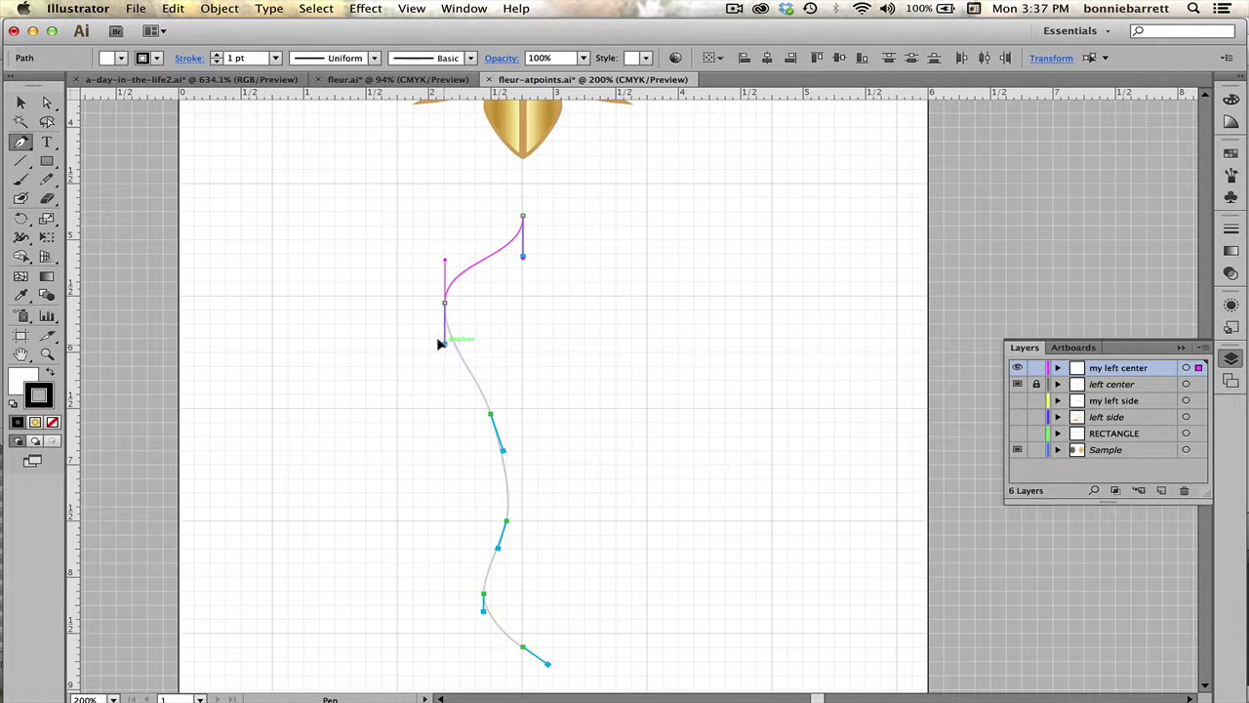
left_click_drag(439, 344, 439, 344)
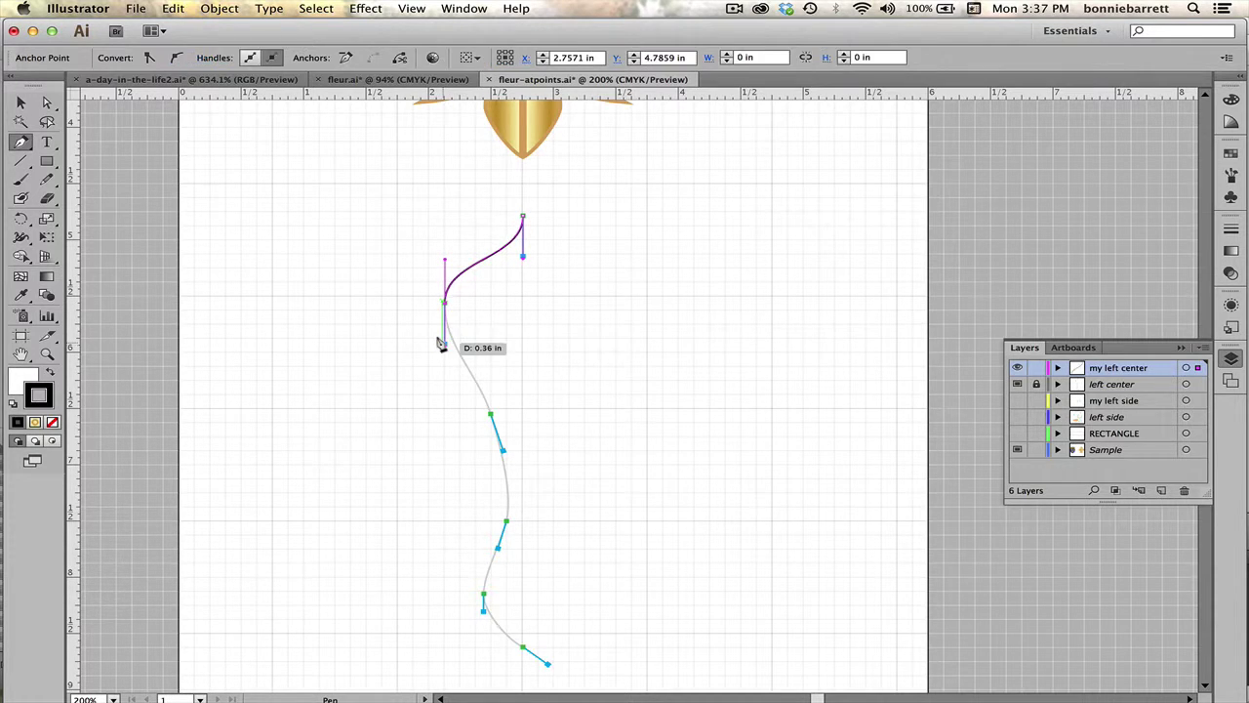
left_click(486, 410)
left_click_drag(486, 411, 503, 450)
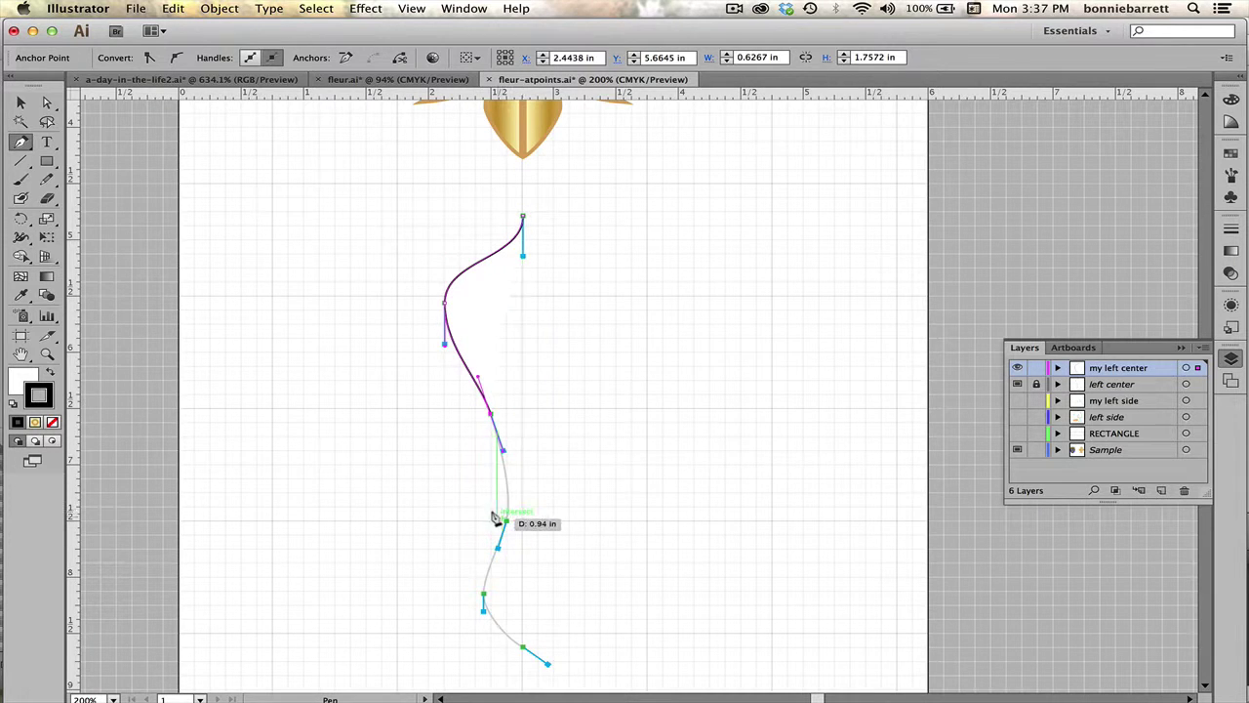
left_click_drag(499, 519, 497, 547)
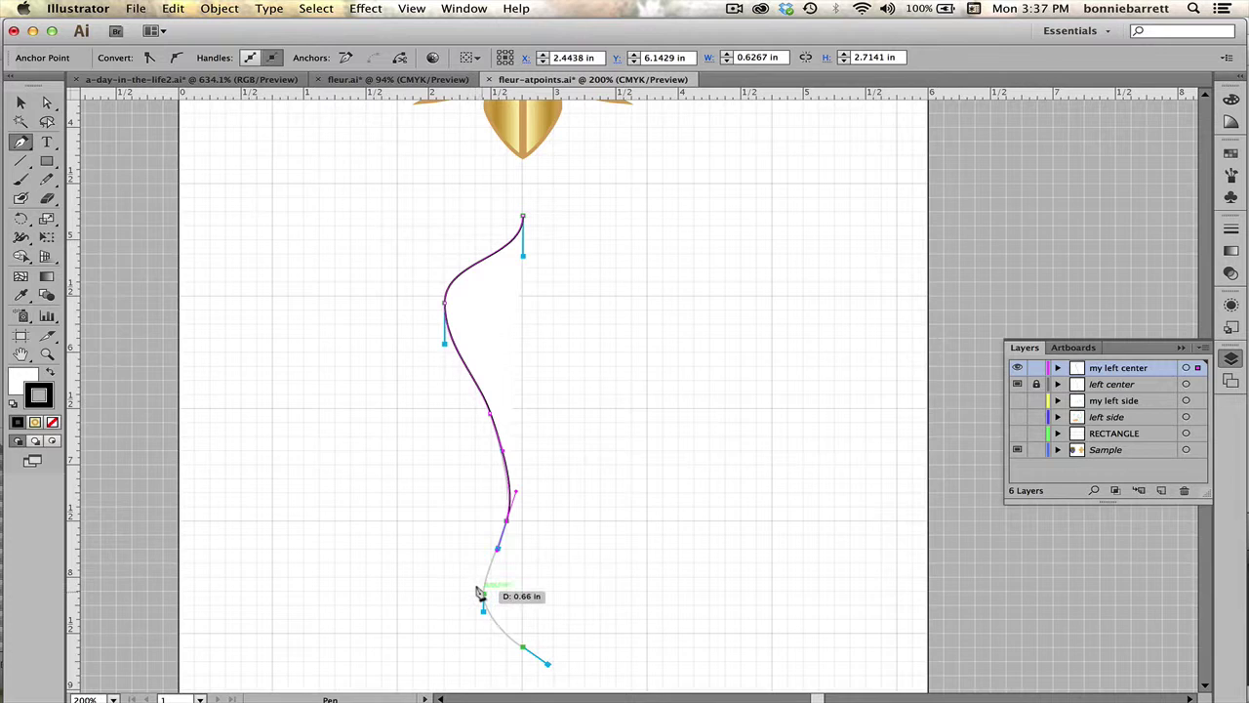
left_click_drag(482, 593, 547, 664)
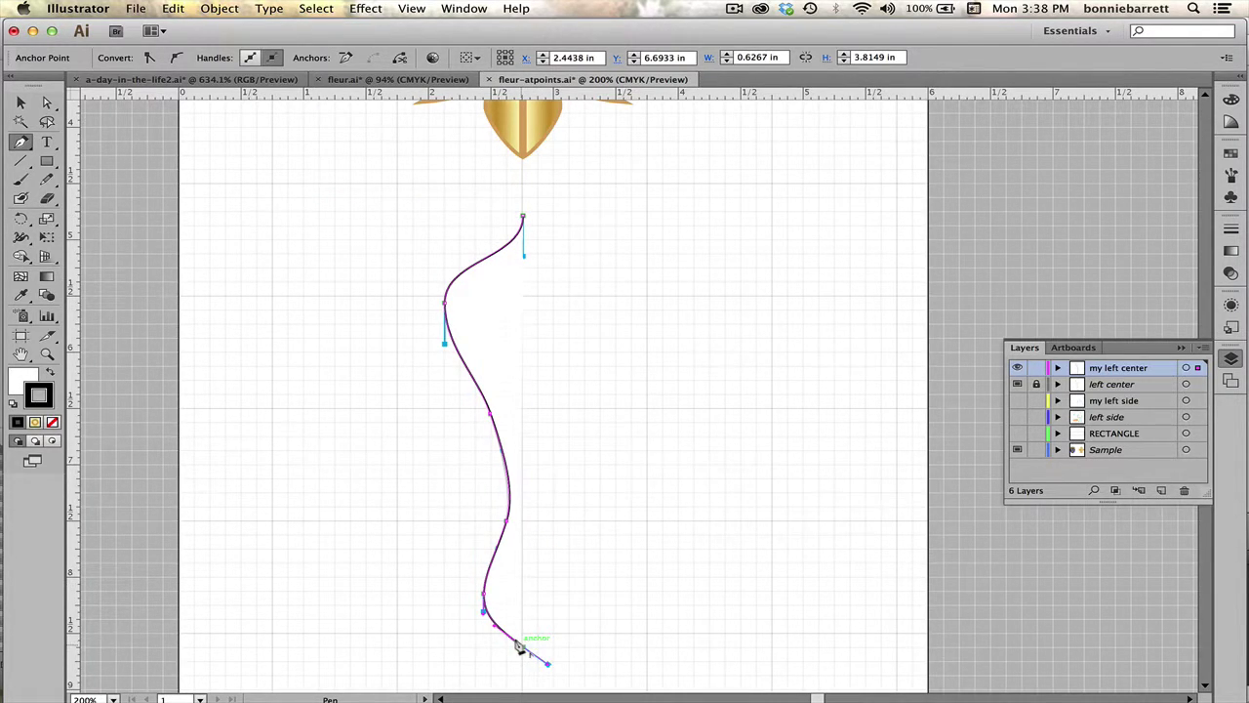
Average only the traced path's top and bottom end anchors along the vertical axis
left_click(47, 103)
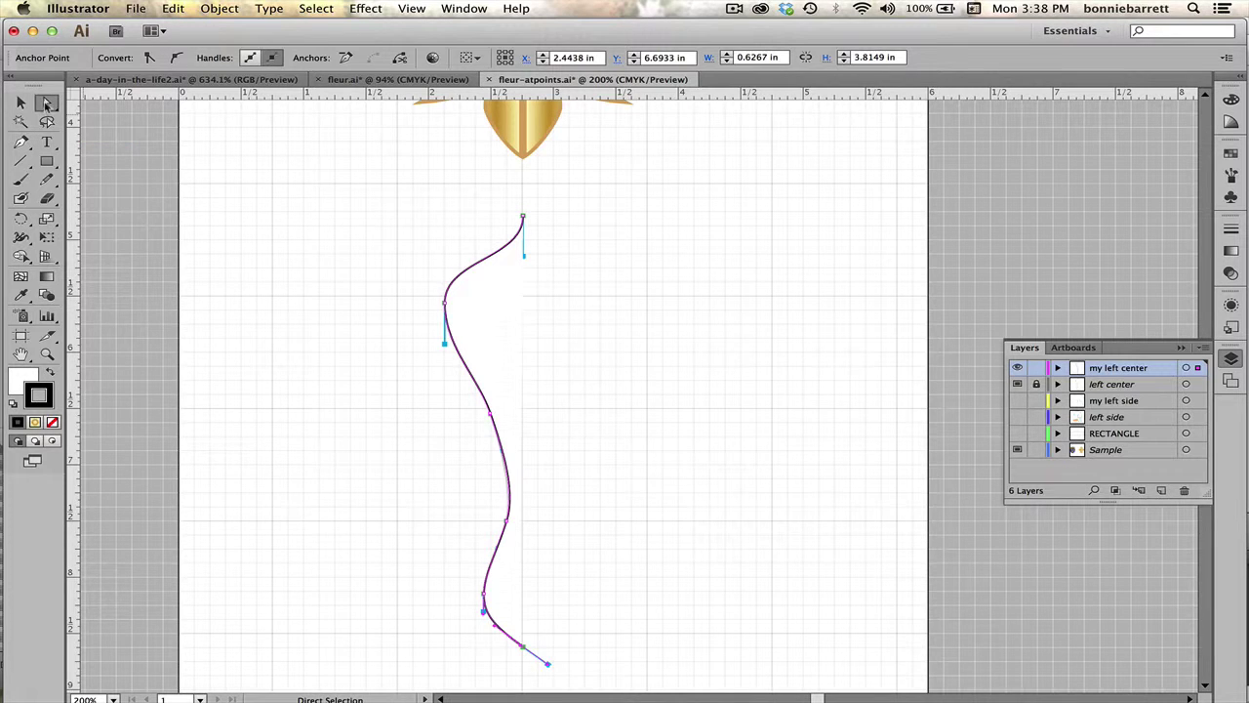
left_click(558, 202)
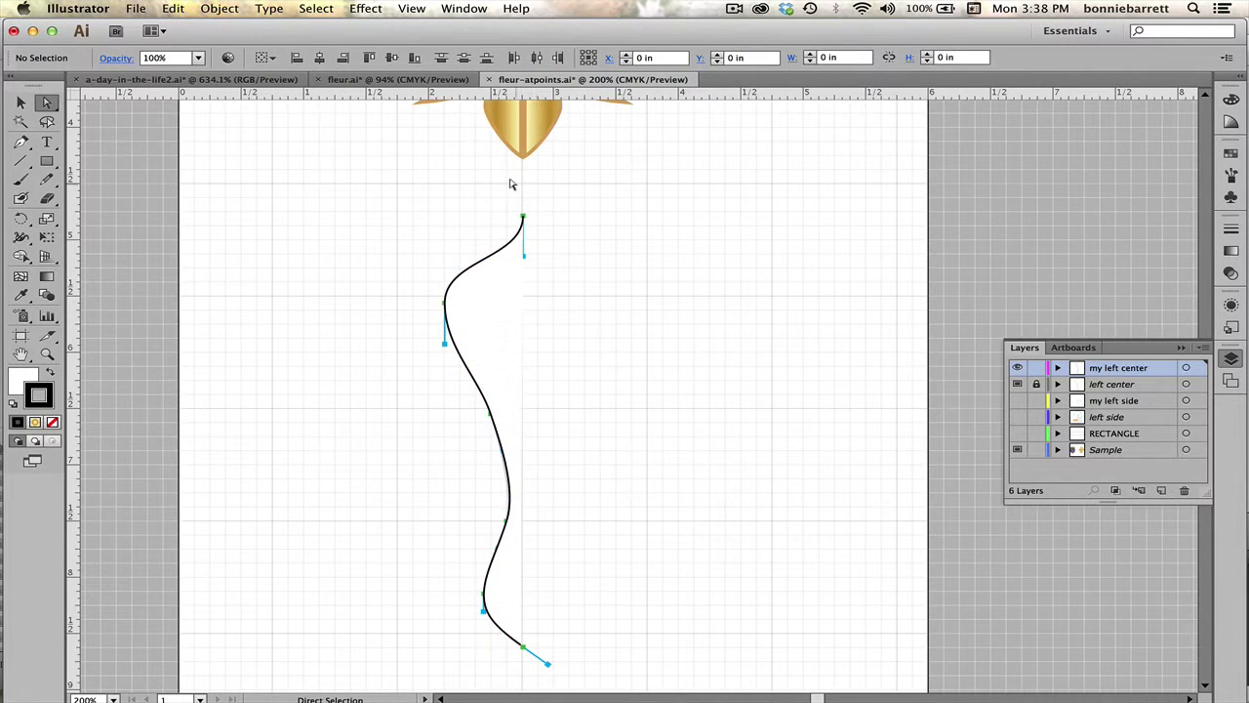
left_click_drag(516, 187, 613, 663)
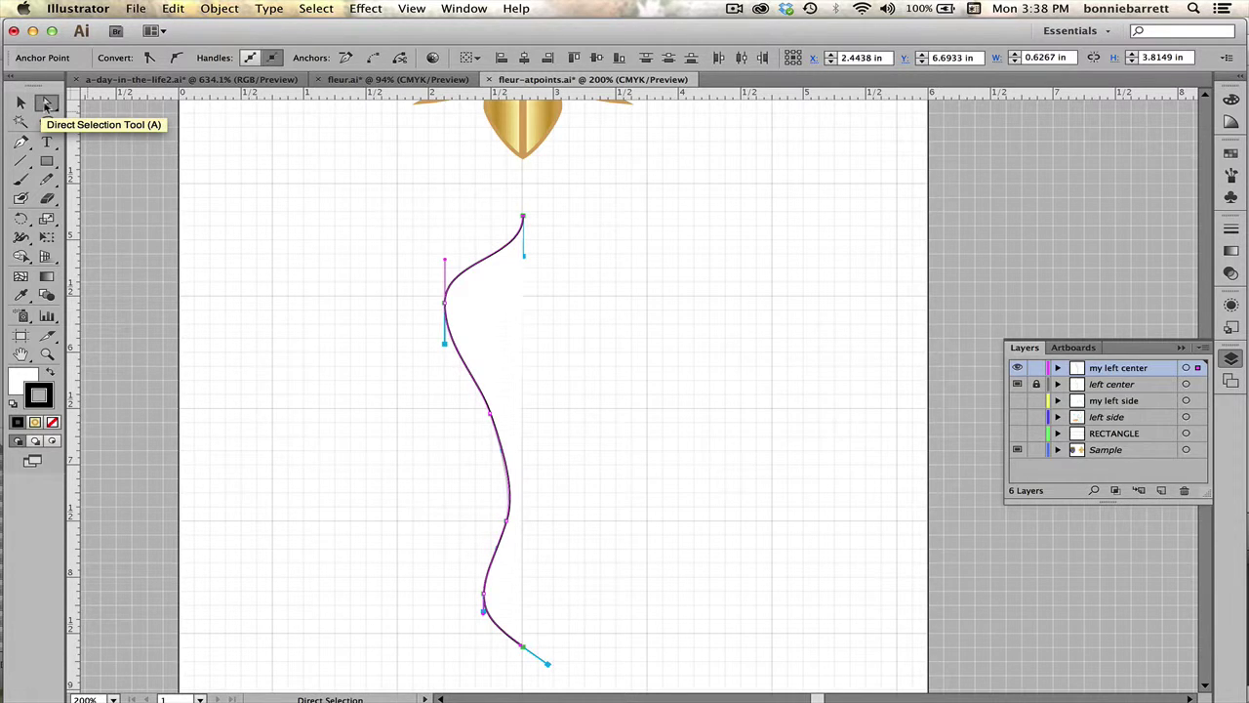
left_click(605, 245)
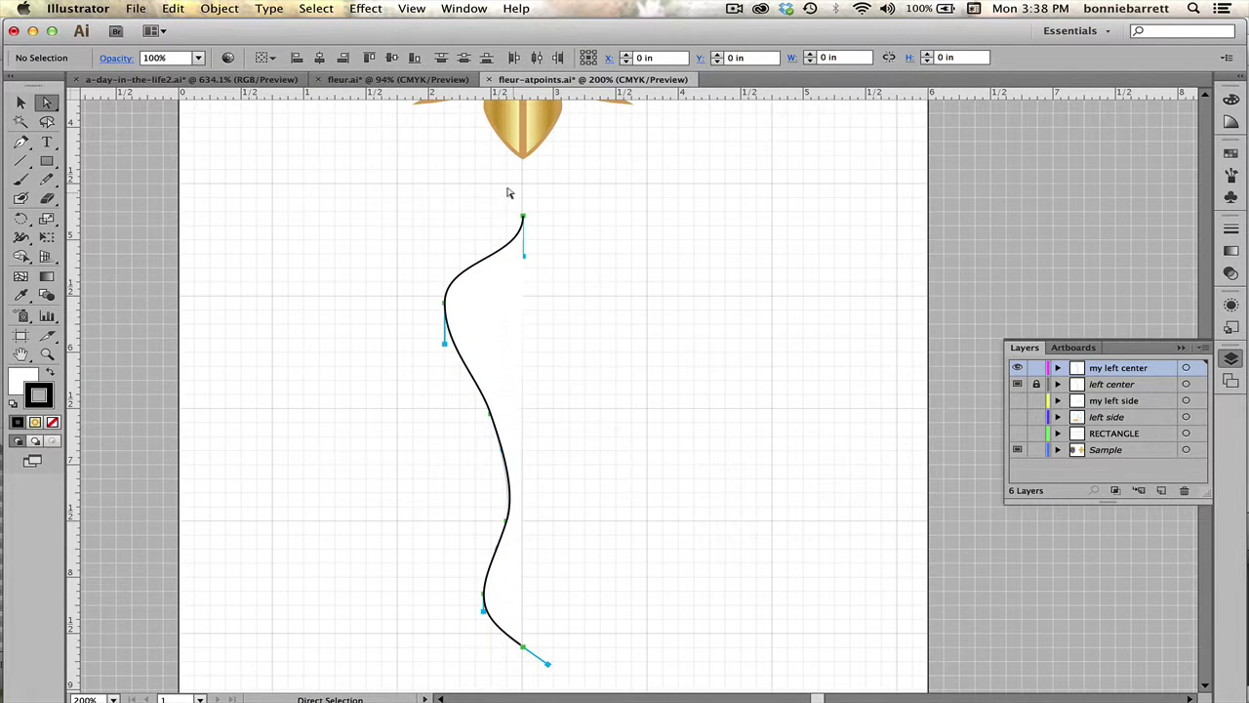
left_click_drag(515, 194, 618, 664)
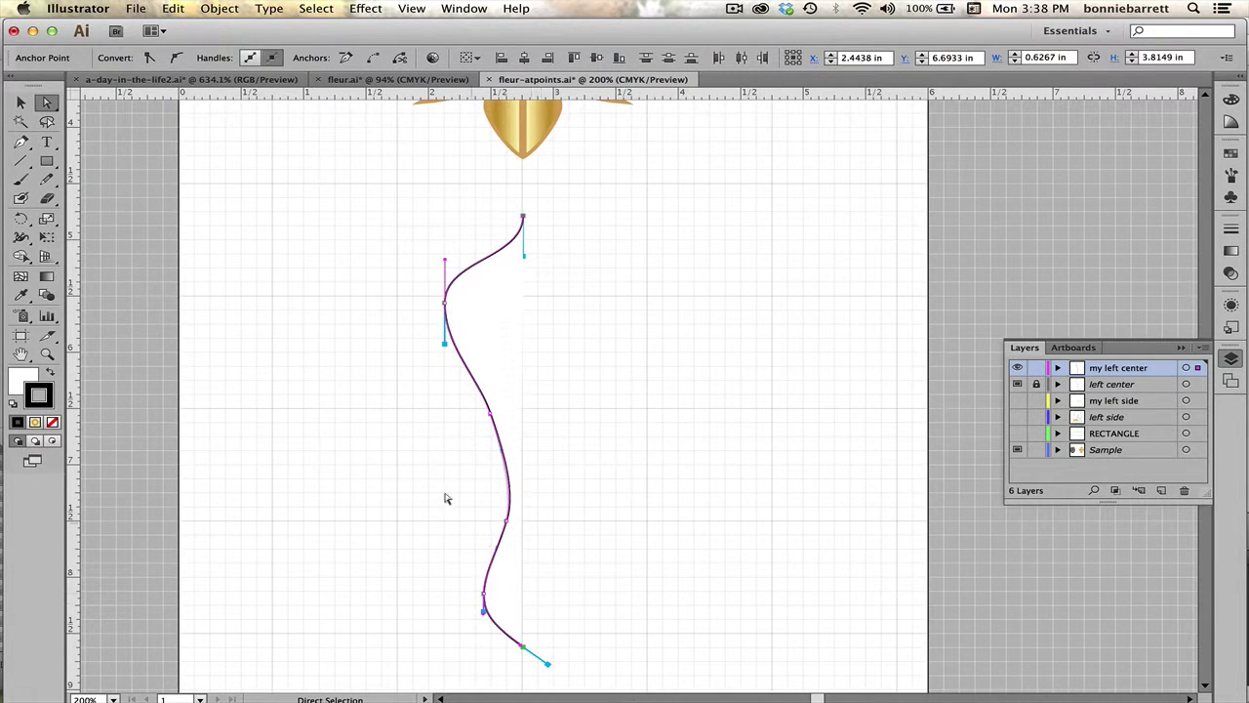
left_click(214, 8)
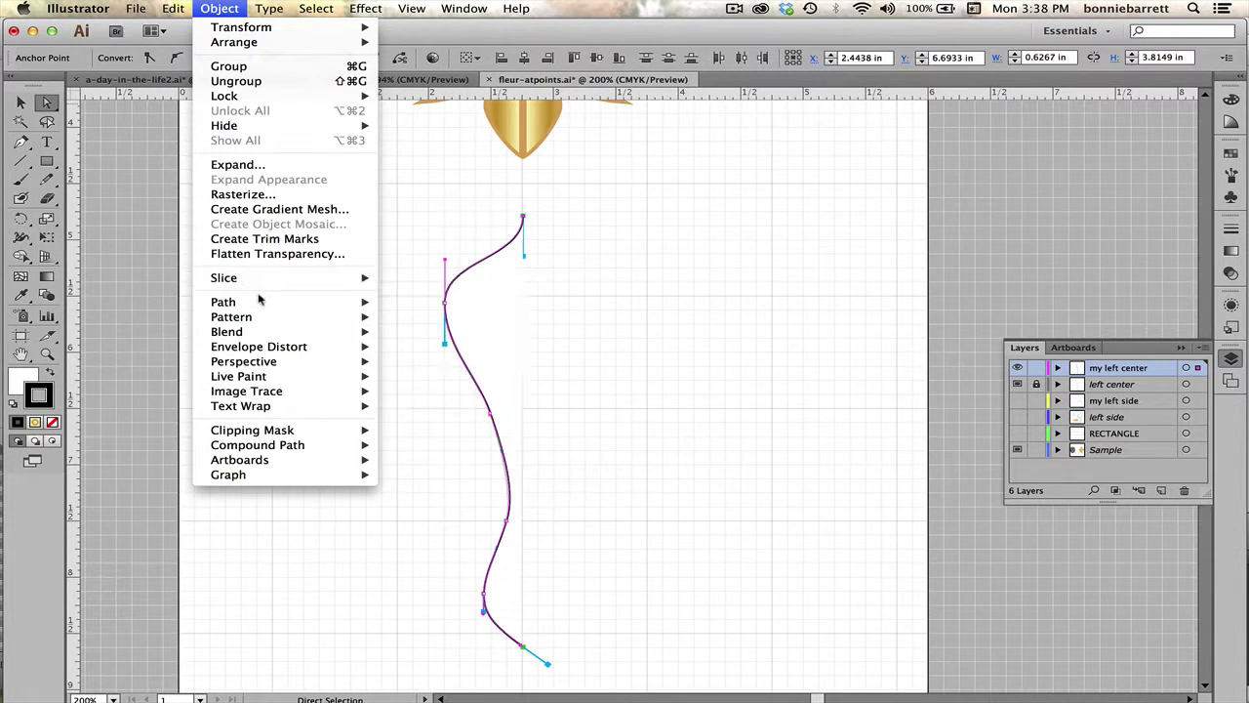
mouse_move(262, 304)
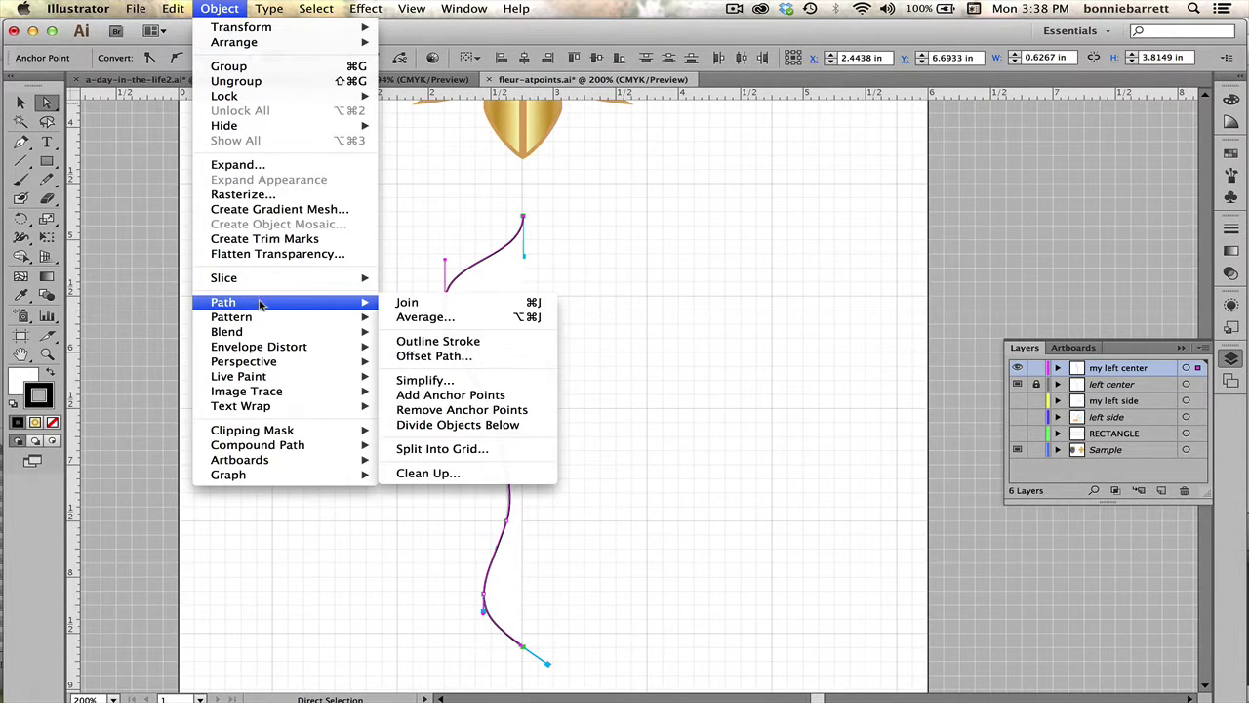
left_click(429, 318)
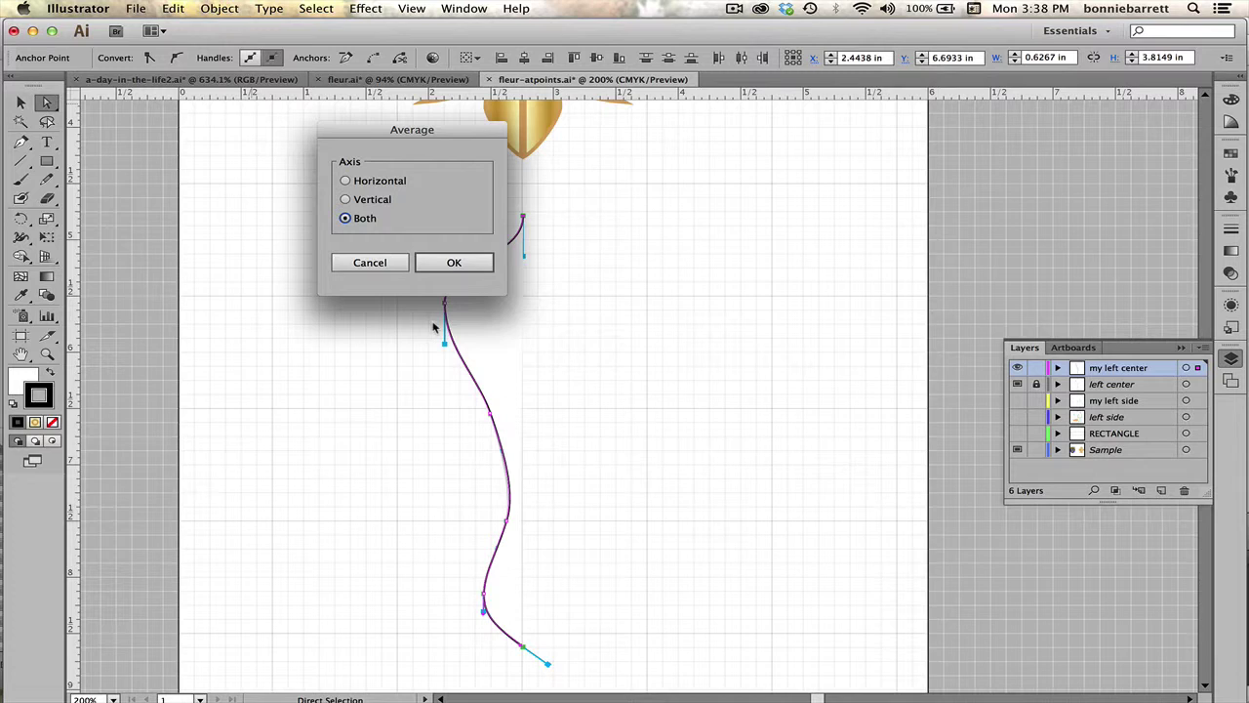
left_click(344, 199)
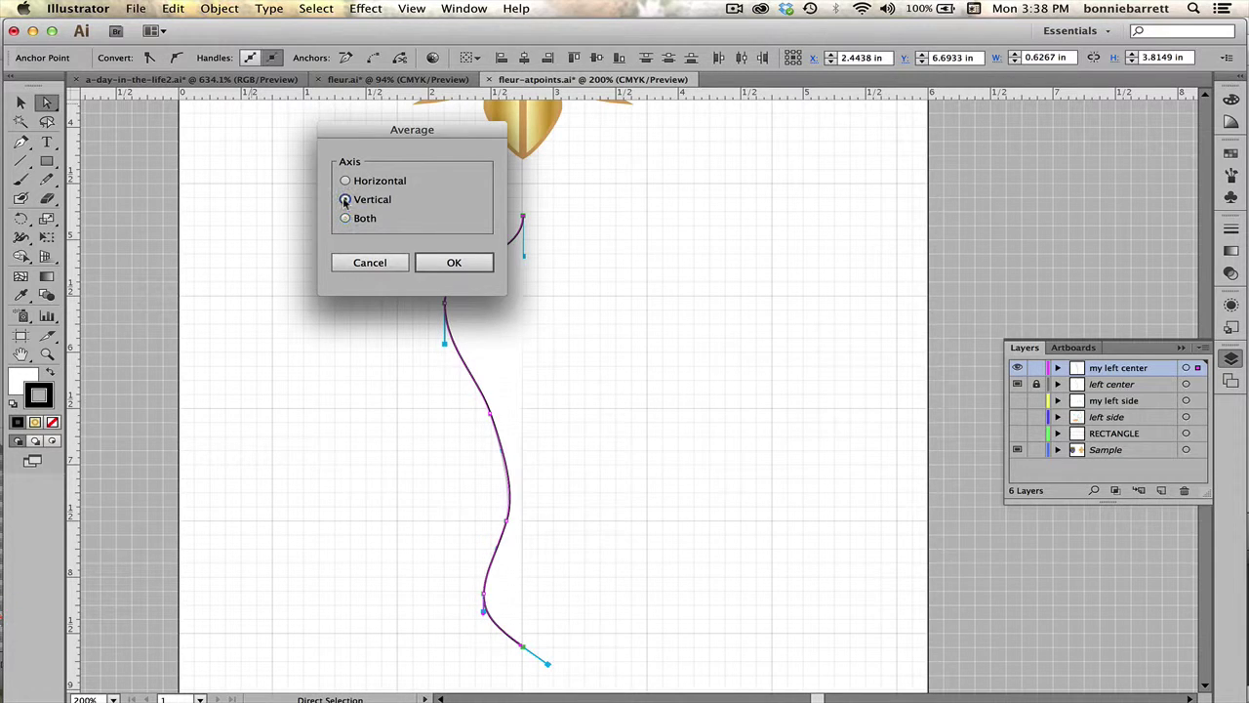
left_click(455, 264)
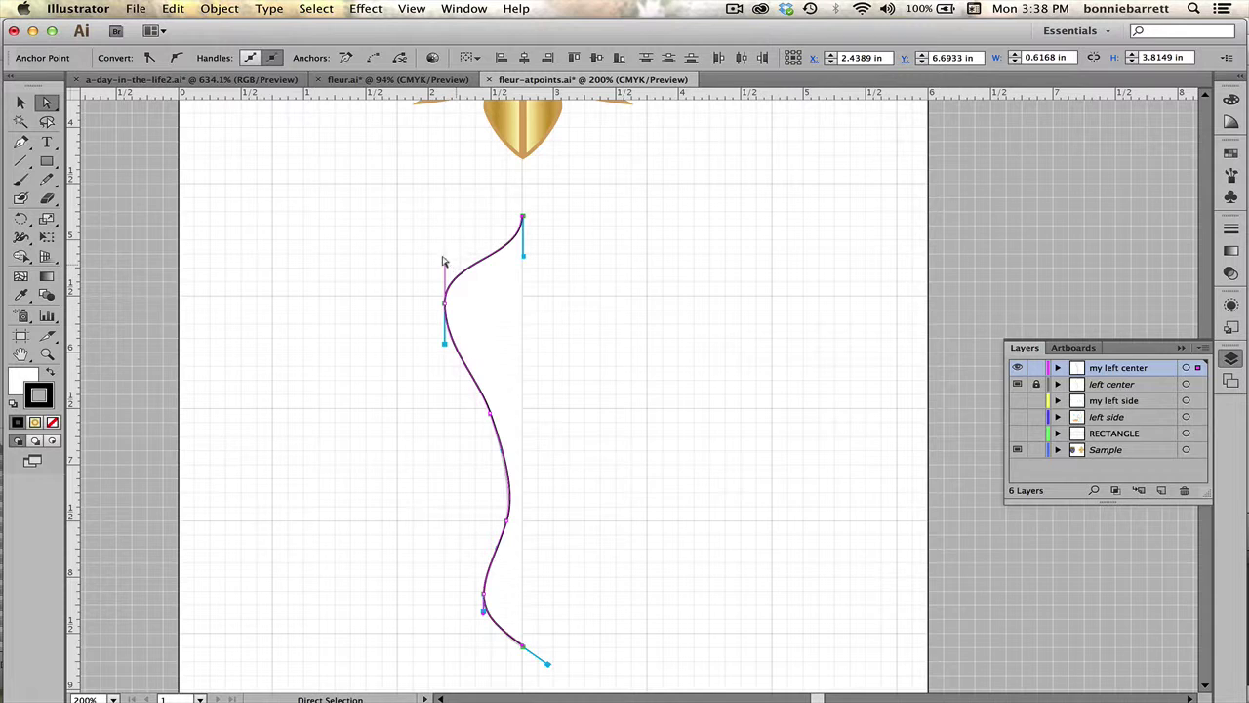
Join the two end anchors to close the traced path with a straight center edge
left_click(215, 8)
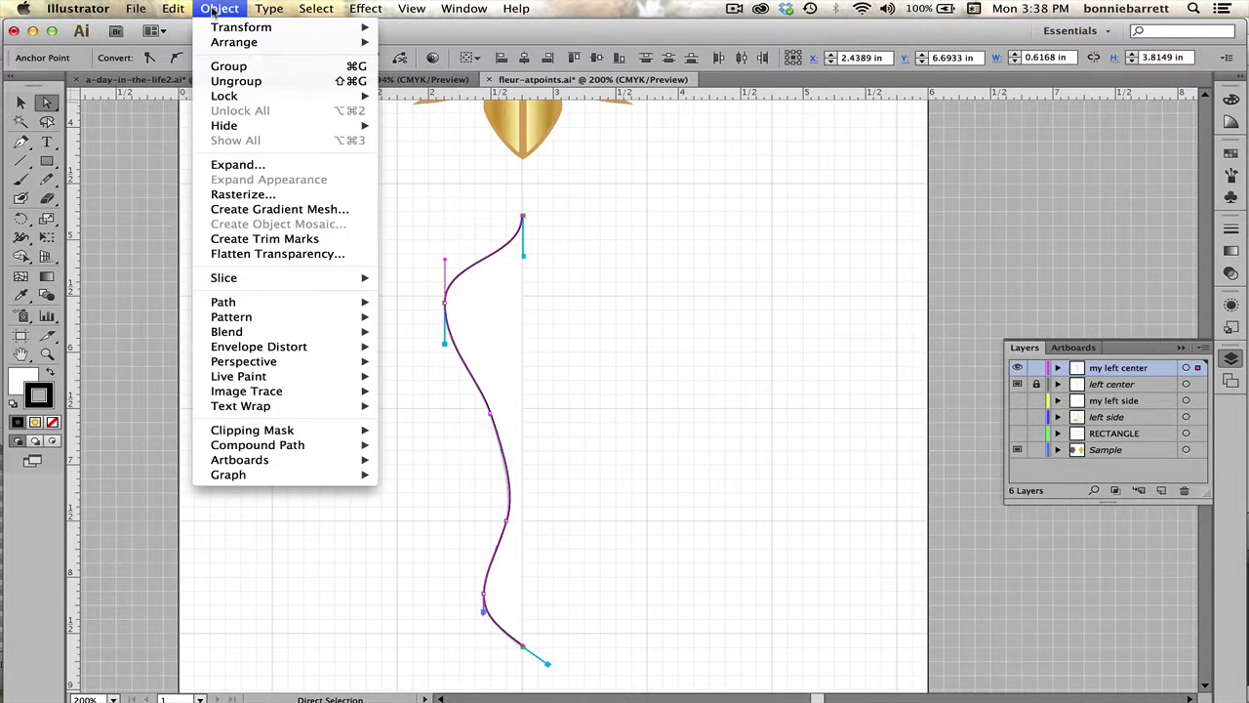
mouse_move(220, 301)
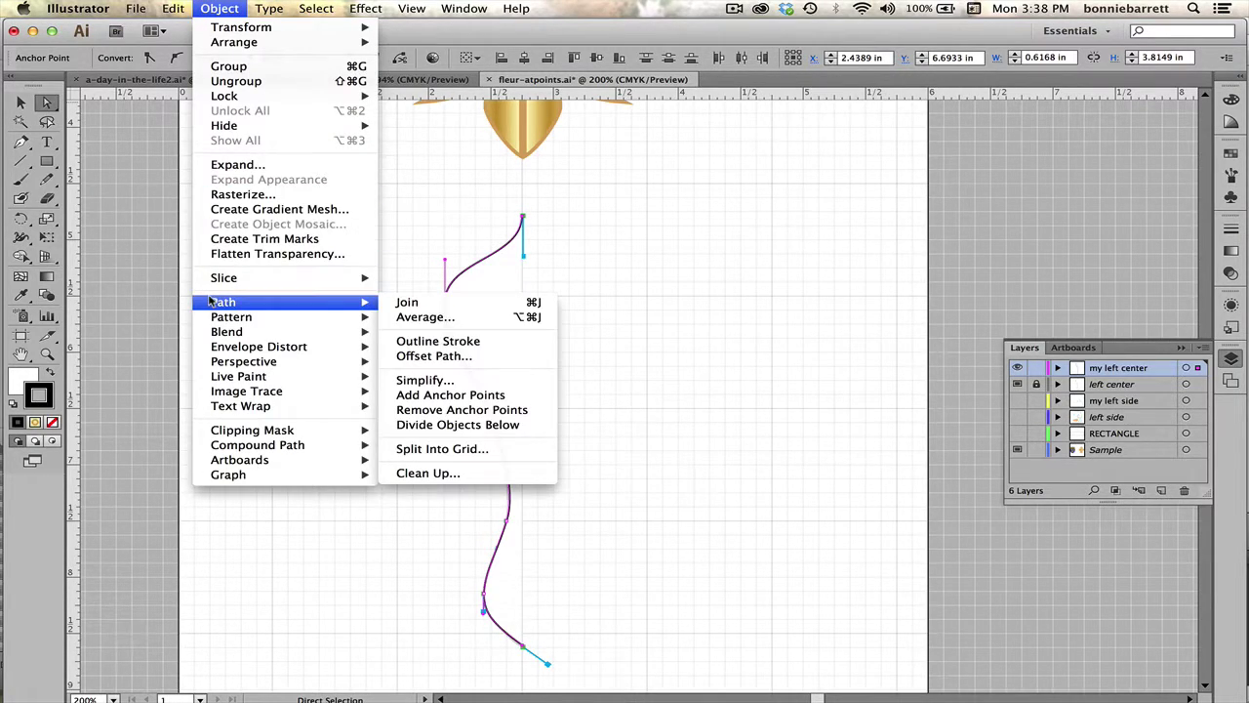
left_click(410, 304)
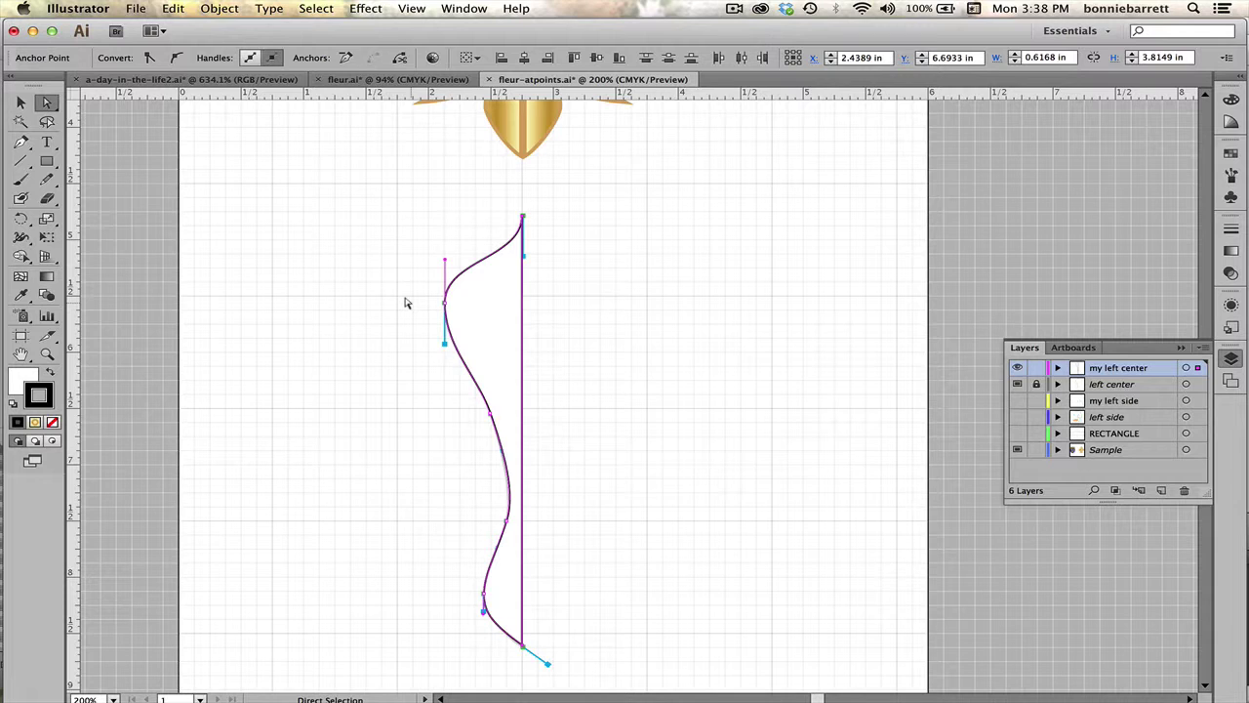
Reflect a copy of the whole closed left half across a vertical axis on its straight center edge
left_click(20, 103)
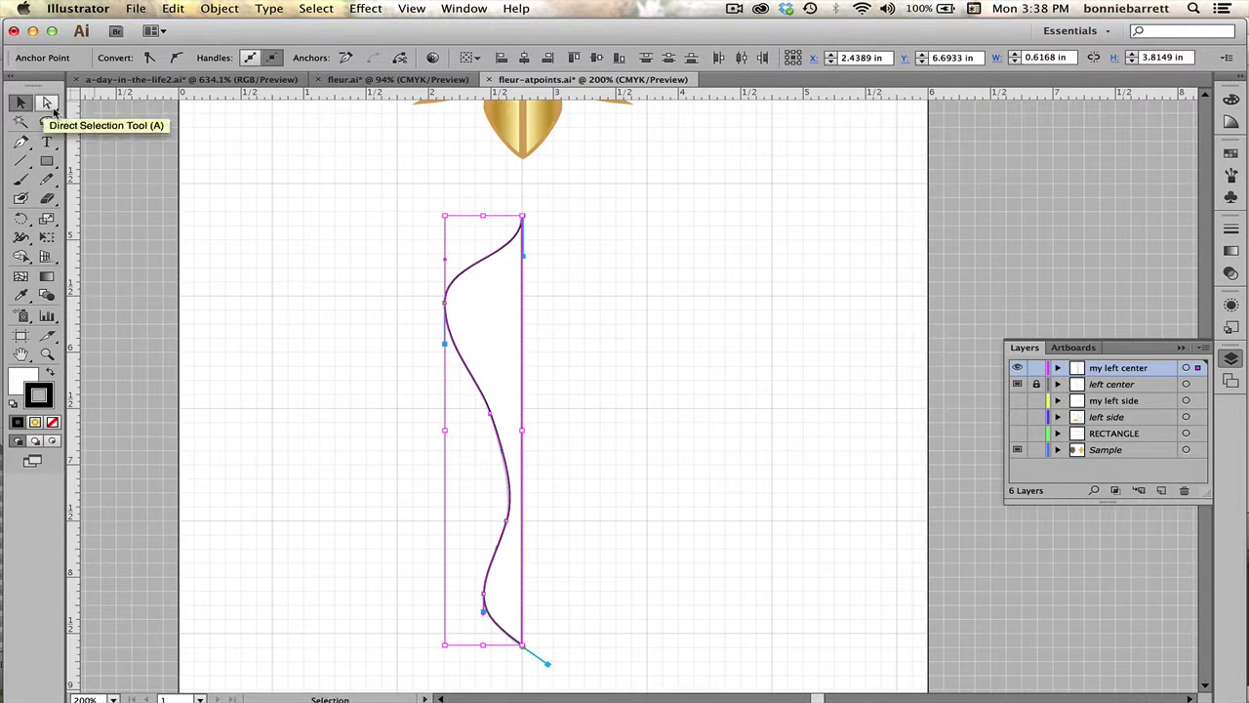
left_click_drag(393, 191, 602, 676)
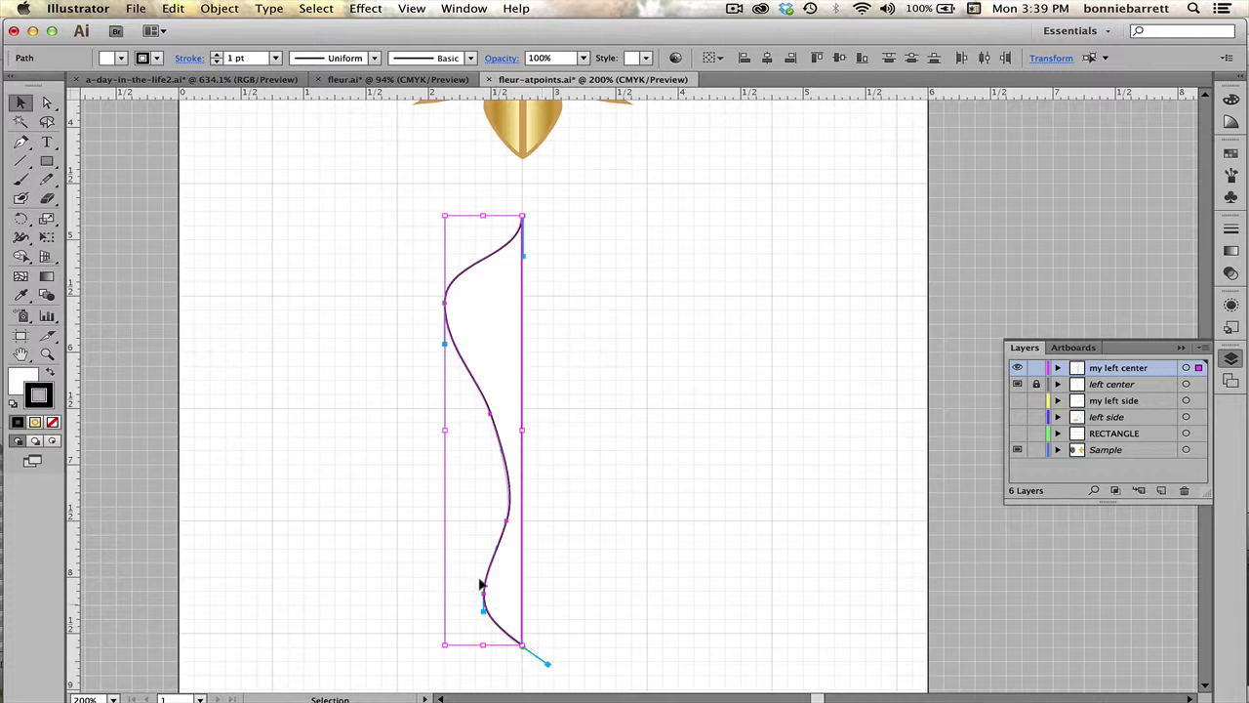
left_click(21, 217)
left_click_drag(21, 217, 91, 241)
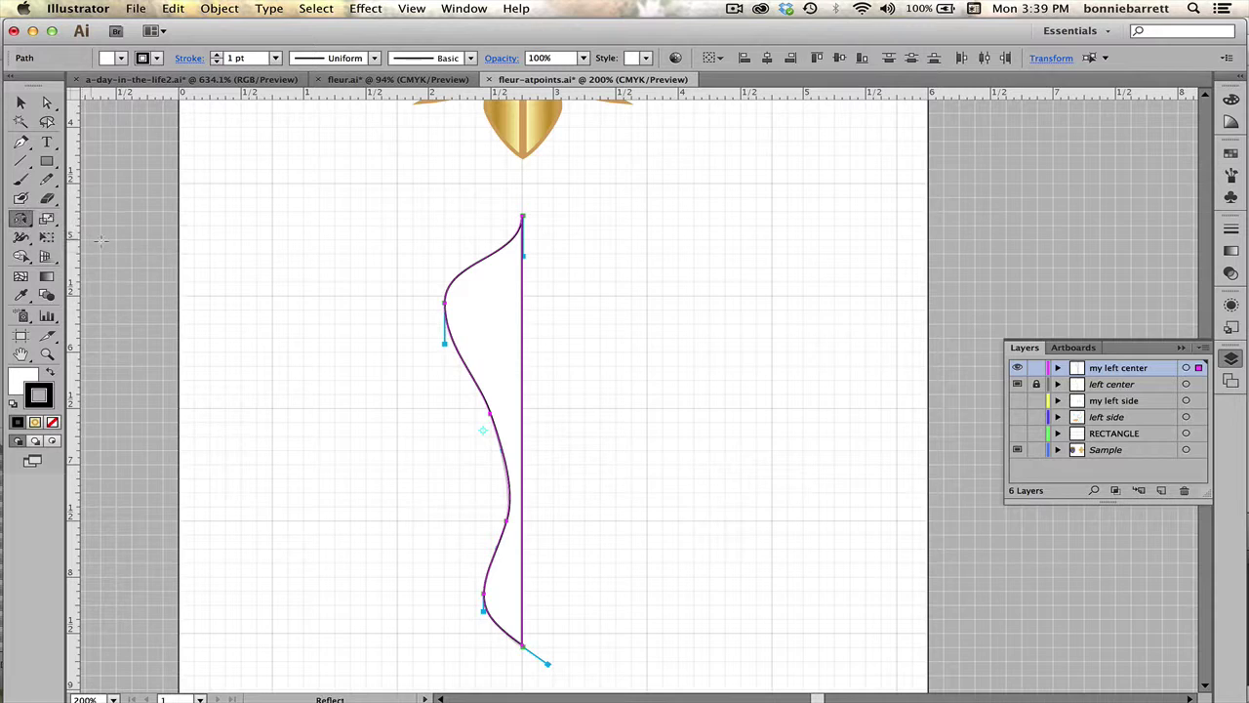
left_click(518, 327, "alt")
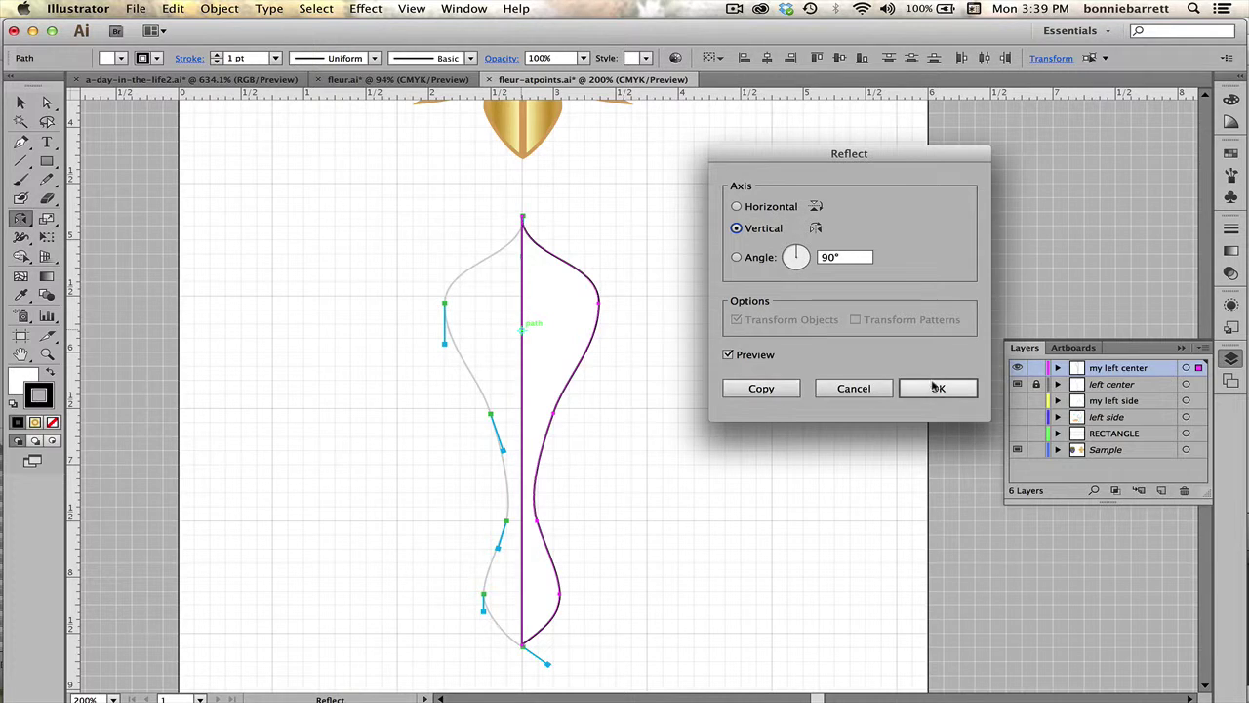
left_click(767, 389)
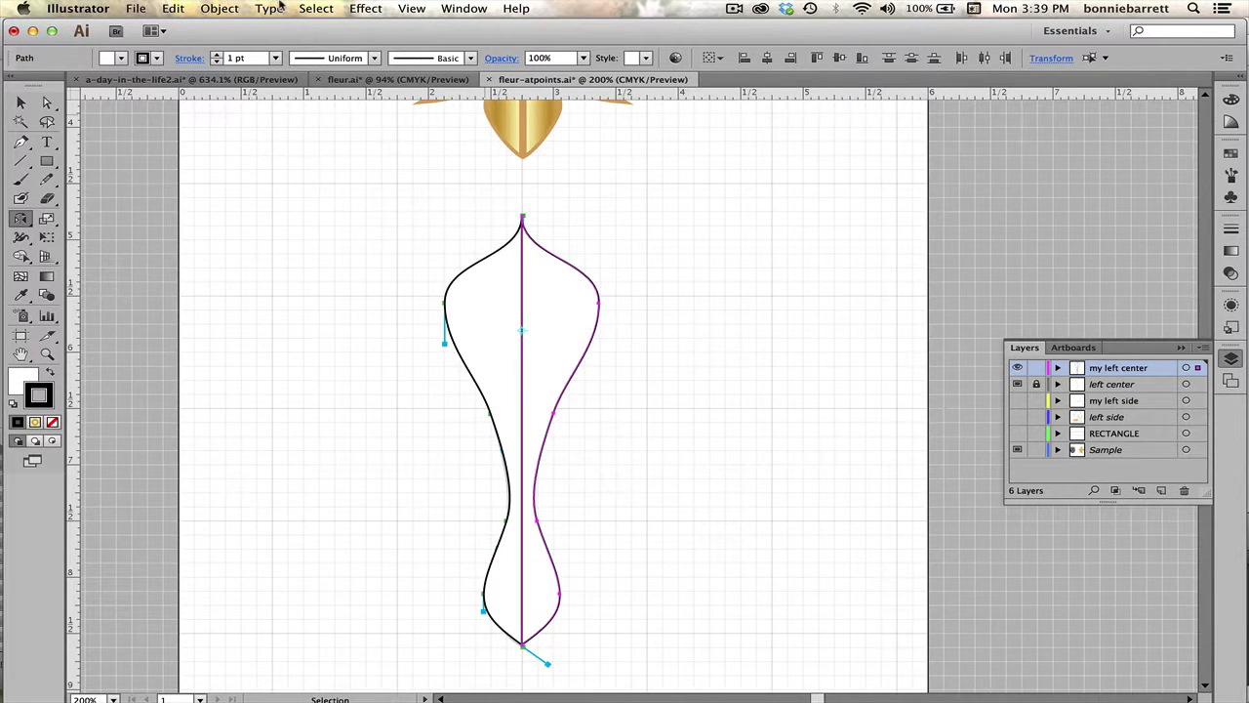
Save the document and accept the legacy-format warning
left_click(137, 8)
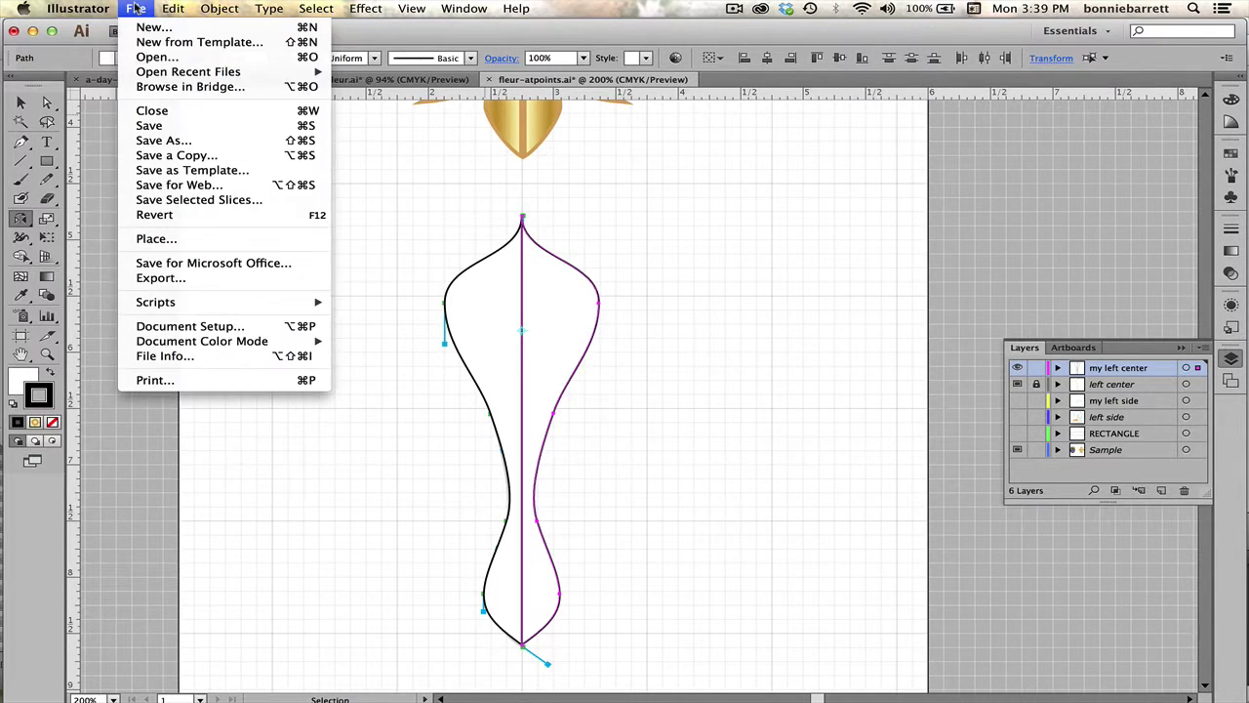
left_click(195, 128)
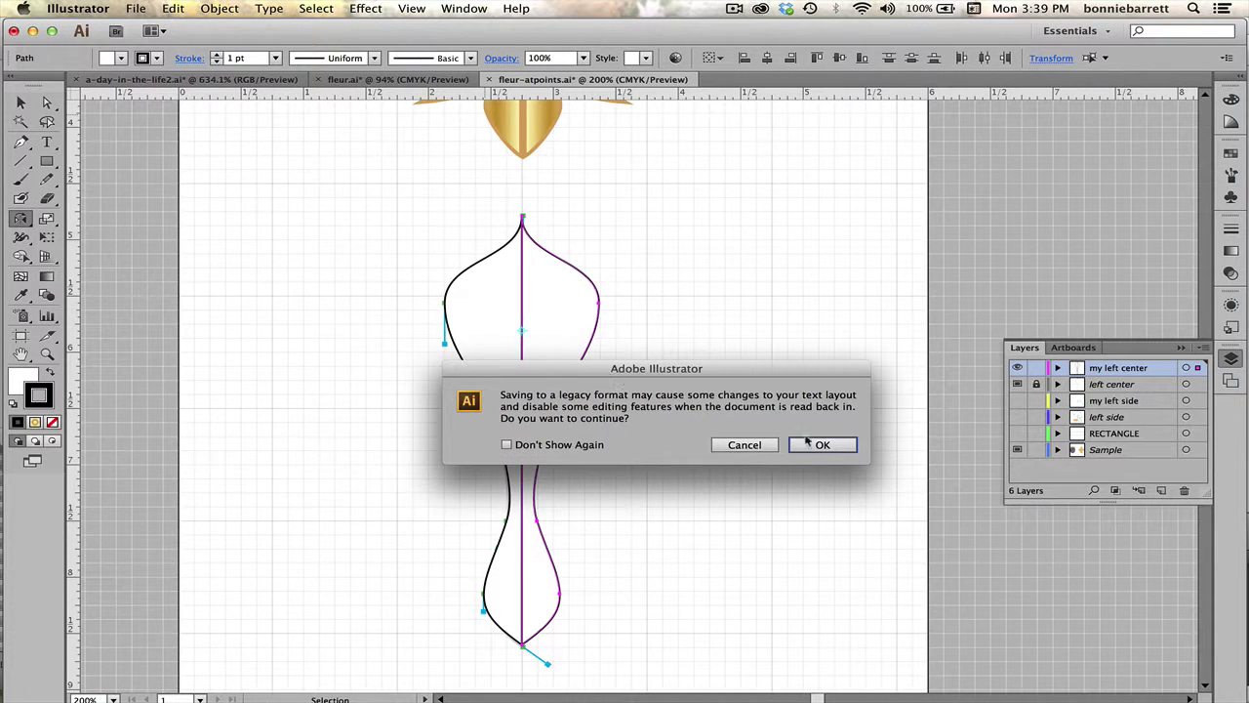
left_click(810, 444)
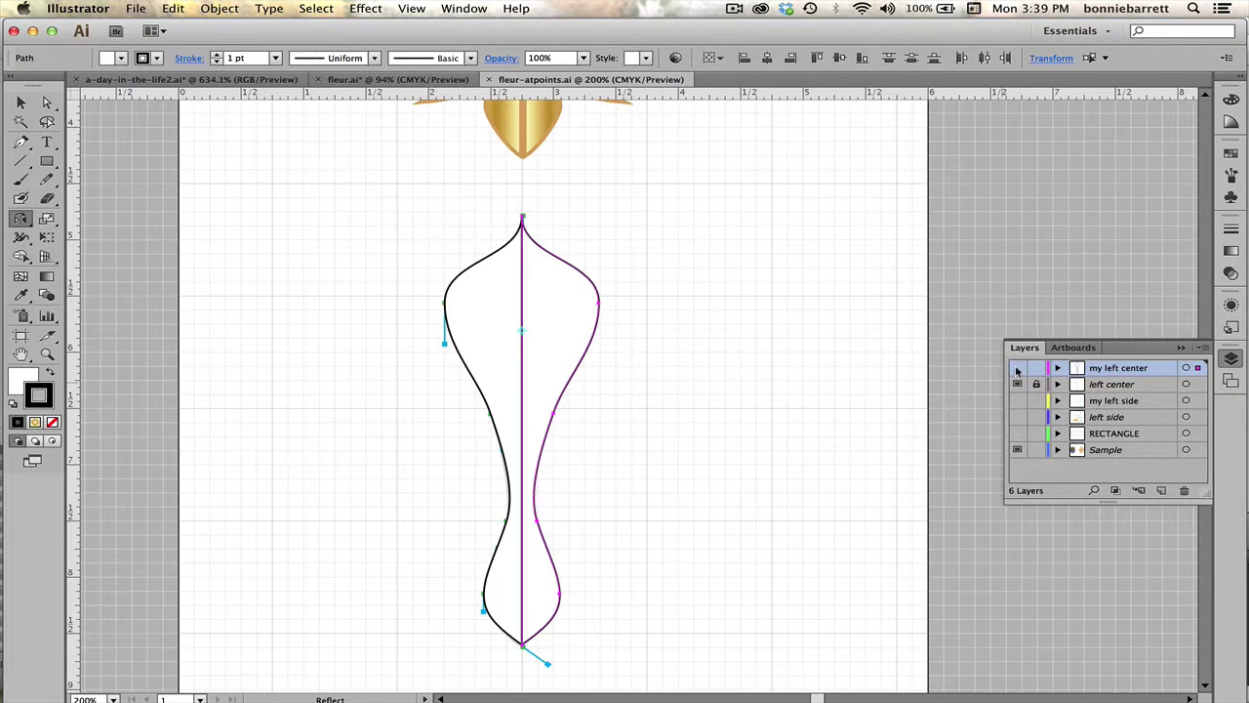
Hide the my left center and left center layers, and show the left side template with the my left side layer
left_click_drag(1018, 370, 1017, 383)
left_click(1016, 383)
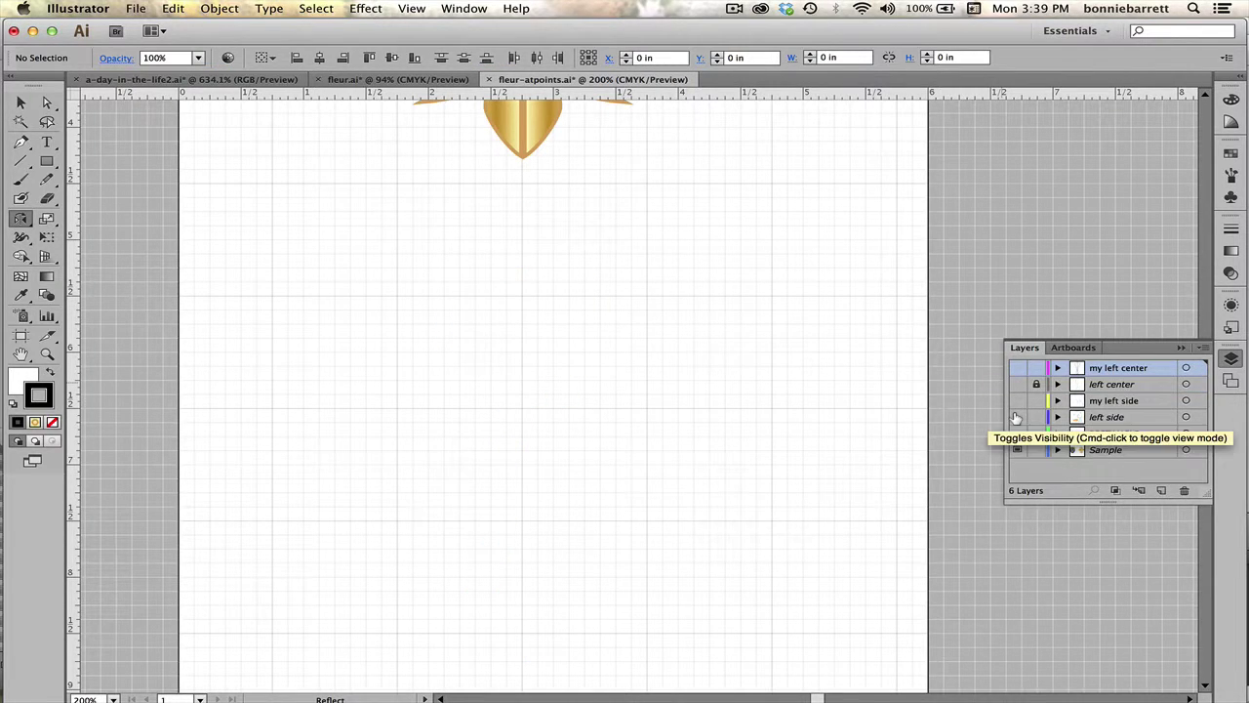
left_click(1016, 418)
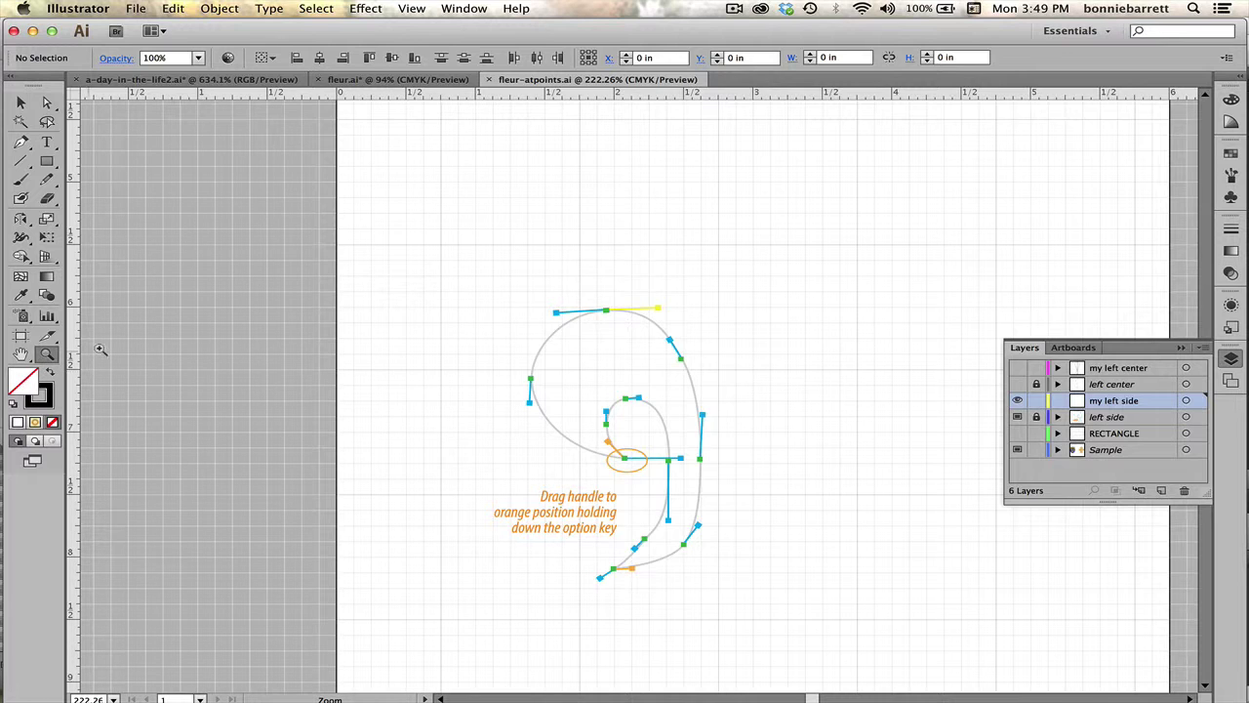
Trace the template's outer left curve with the Pen tool from the top point to the circled point, extending handles to the blue markers
left_click_drag(442, 260, 741, 606)
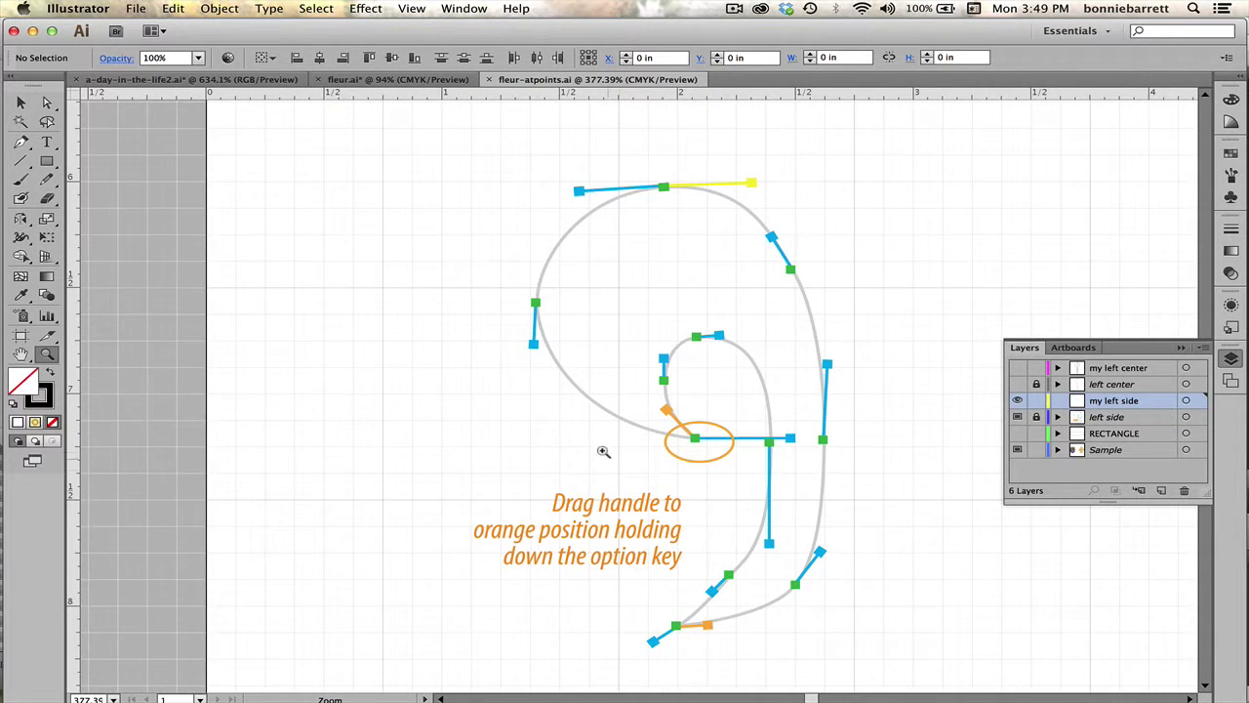
left_click(23, 143)
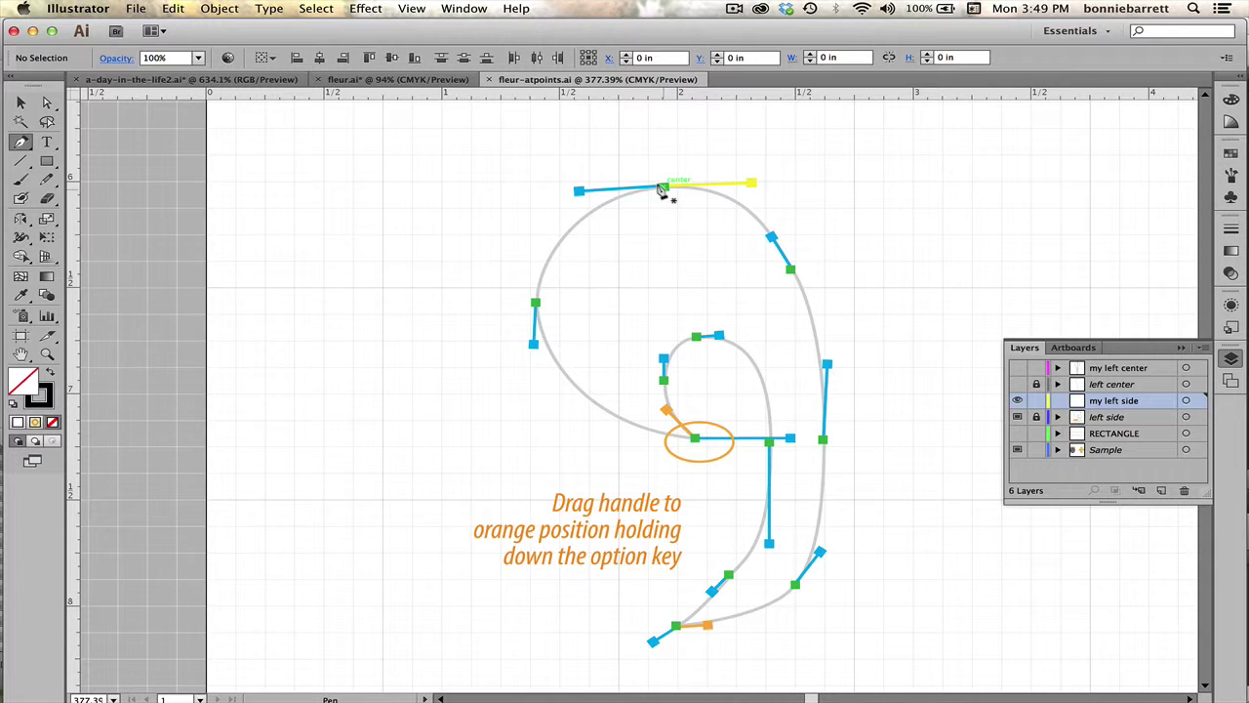
left_click_drag(663, 188, 571, 188)
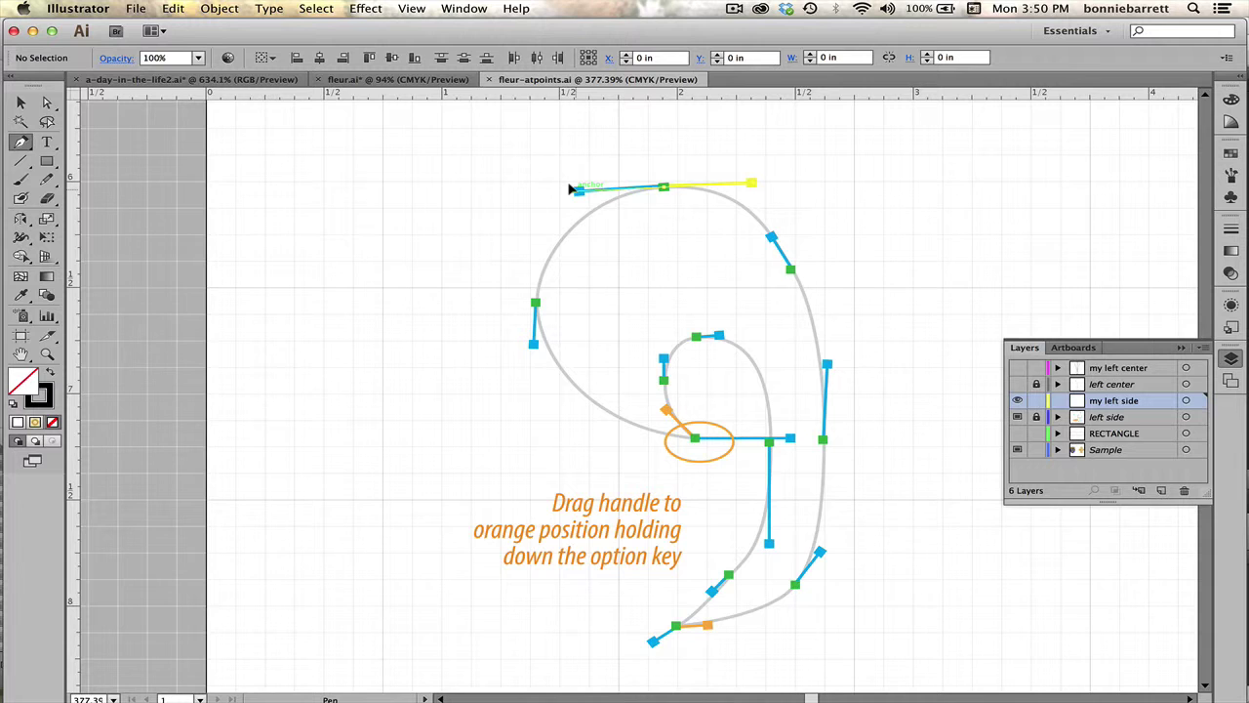
left_click_drag(571, 188, 573, 189)
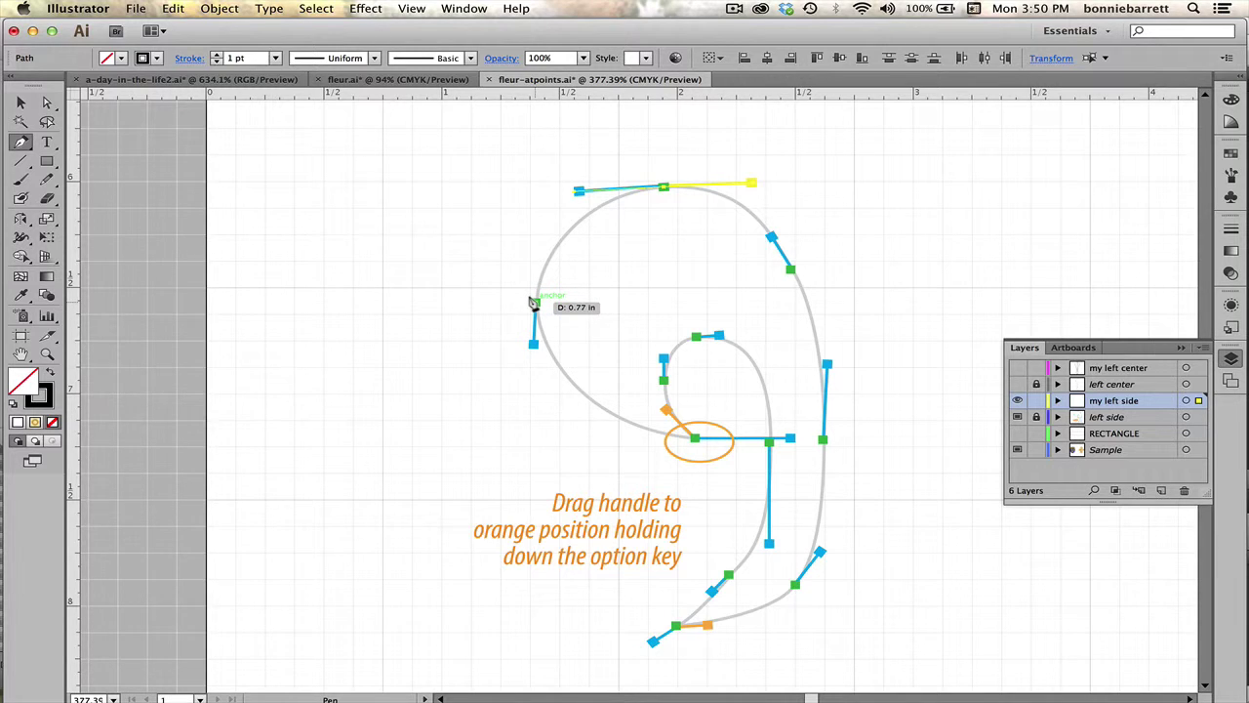
left_click_drag(534, 303, 532, 345)
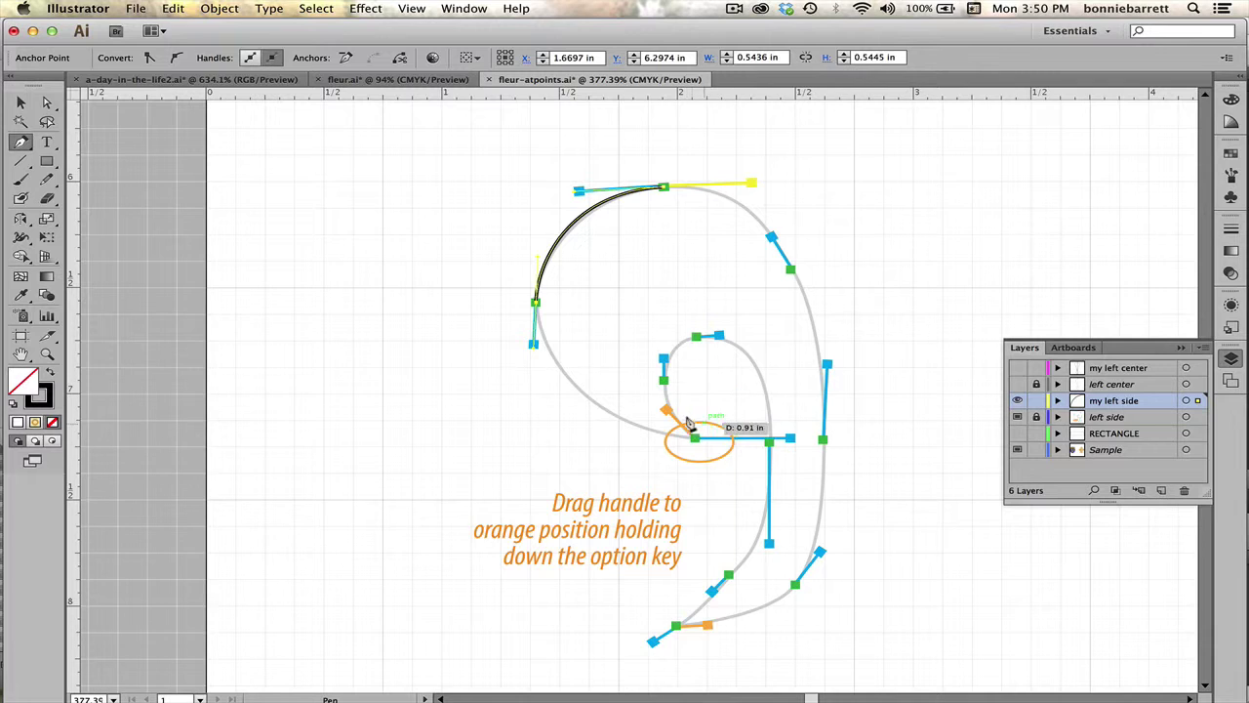
left_click_drag(693, 438, 790, 438)
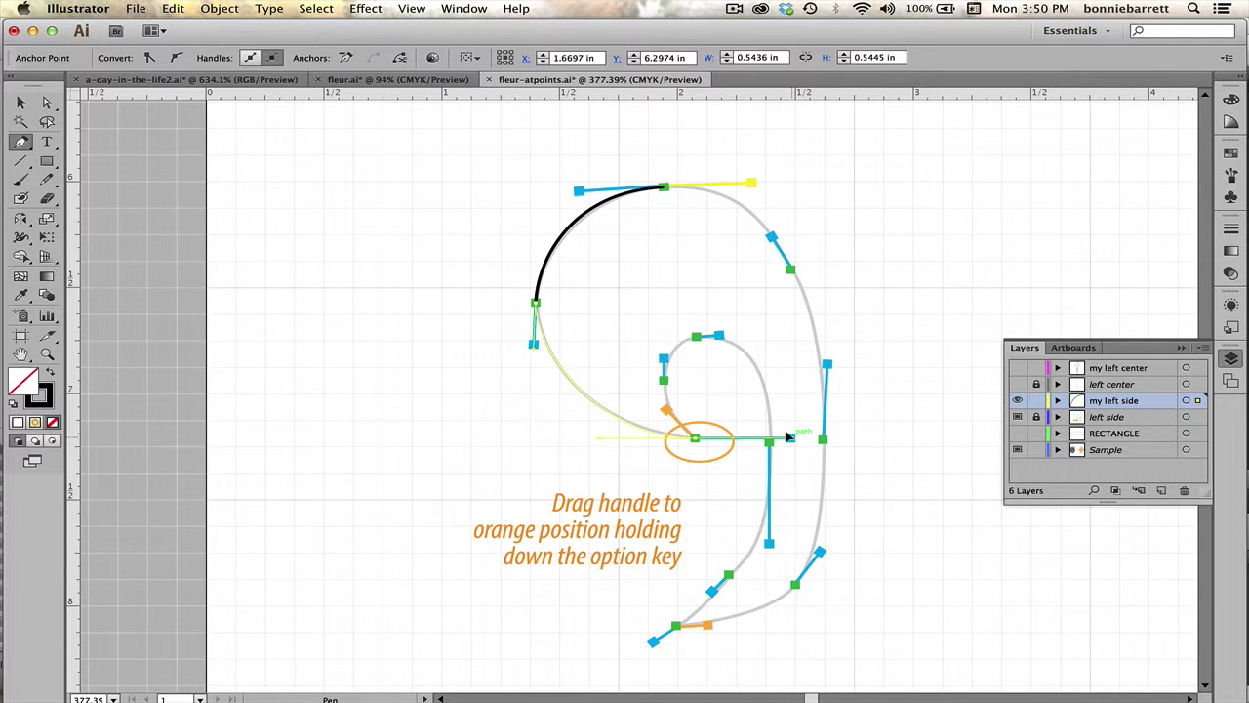
left_click_drag(791, 437, 790, 437)
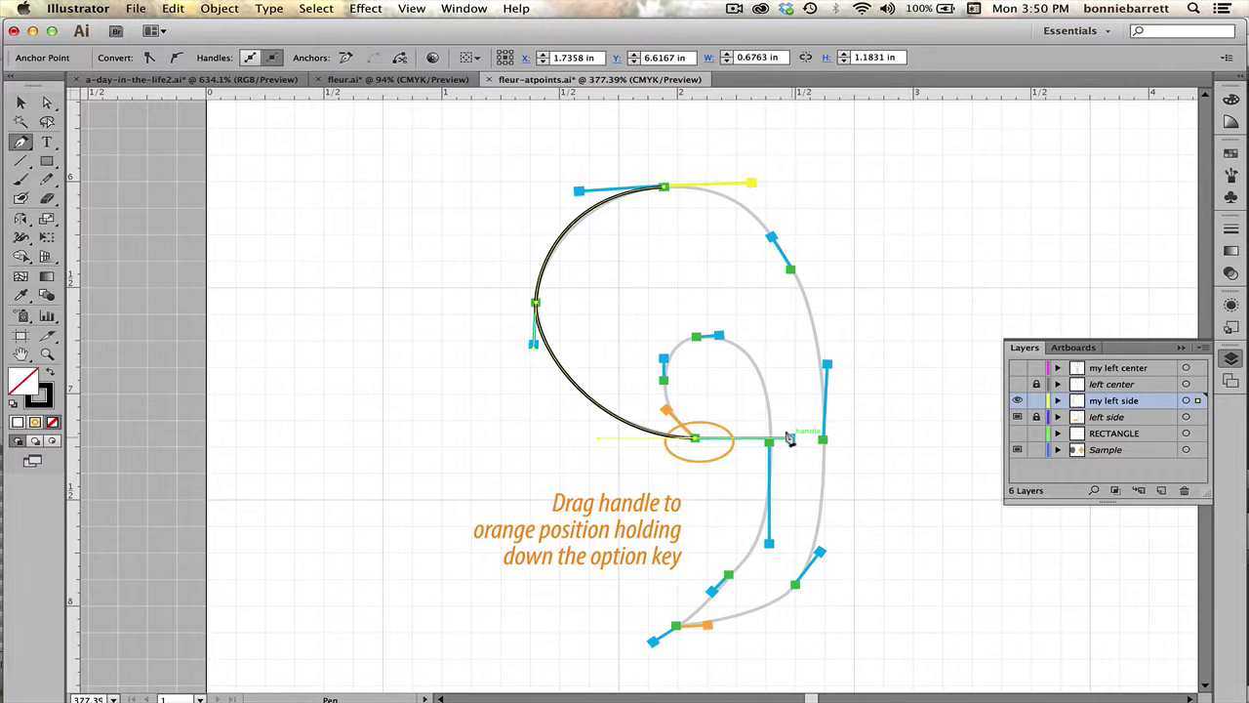
Break the circled anchor's outgoing handle toward the orange marker and place a smooth anchor on the inner curl's left point
key("alt")
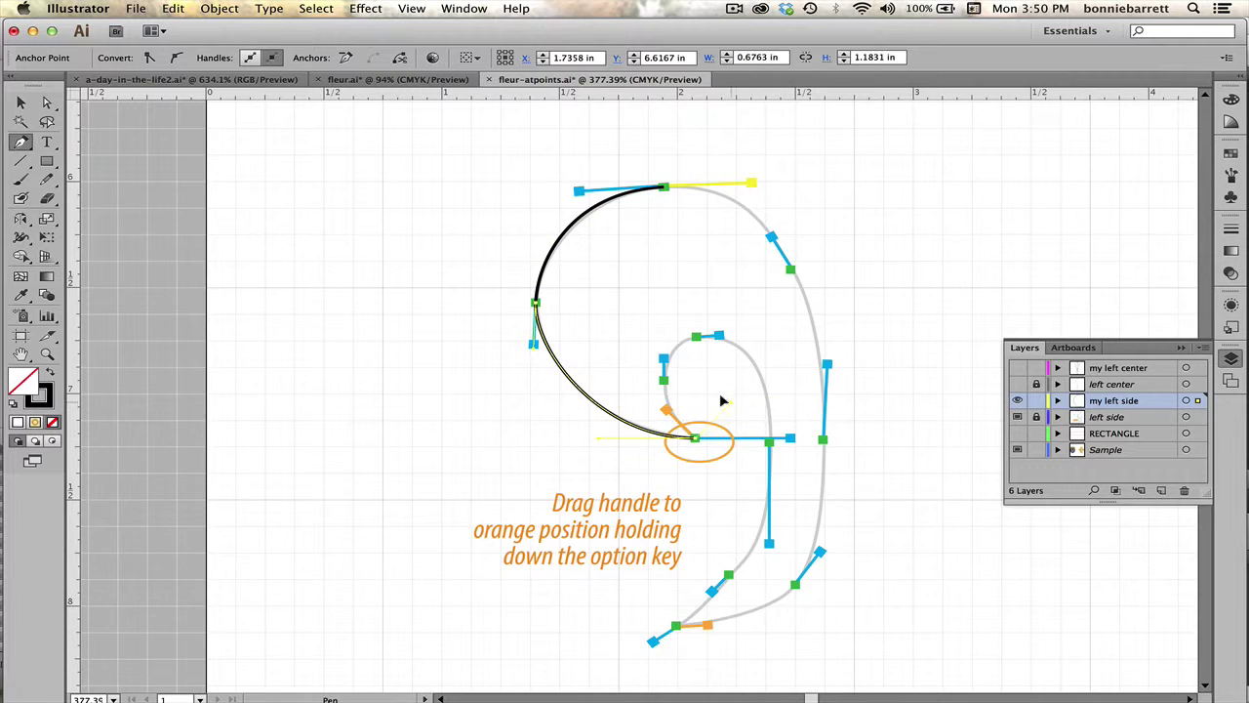
left_click_drag(687, 400, 661, 403)
left_click_drag(660, 406, 662, 356)
key("alt")
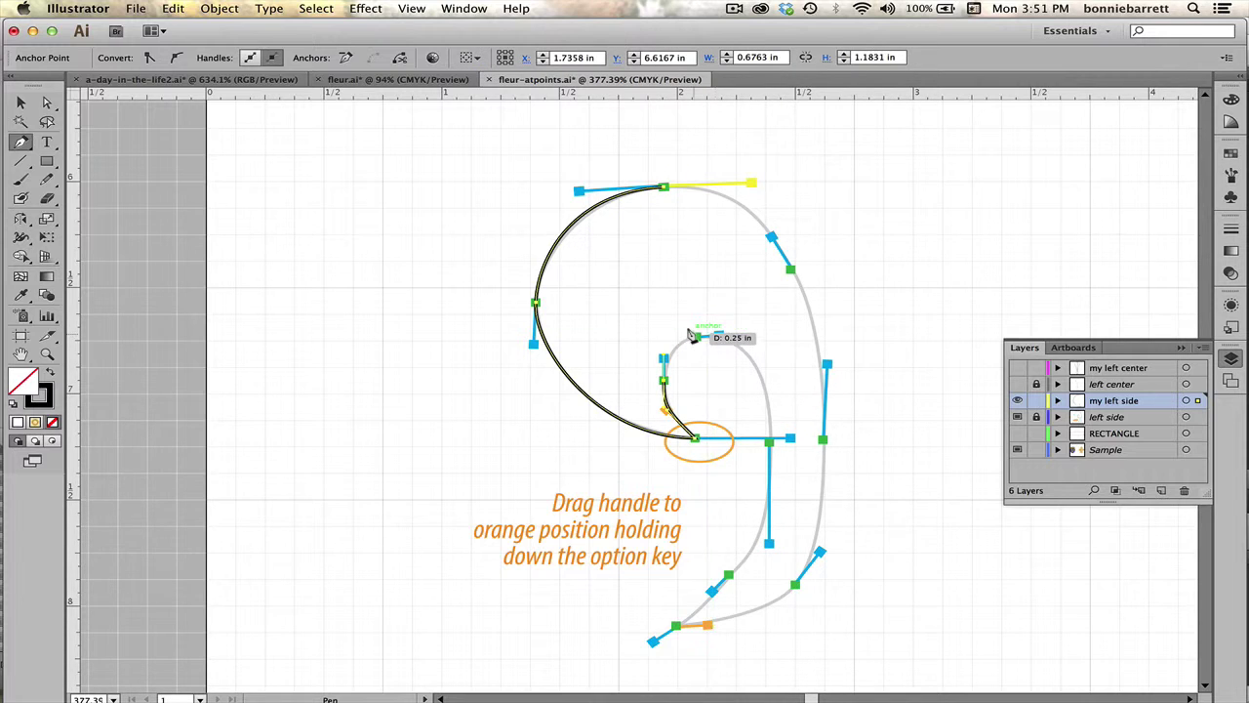
Continue the path over the inner curl and down its right side to the bottom tip, matching each anchor's handle to its blue marker
mouse_move(695, 337)
left_mouse_down()
mouse_move(719, 333)
mouse_move(694, 336)
left_mouse_up()
left_click_drag(710, 337, 720, 334)
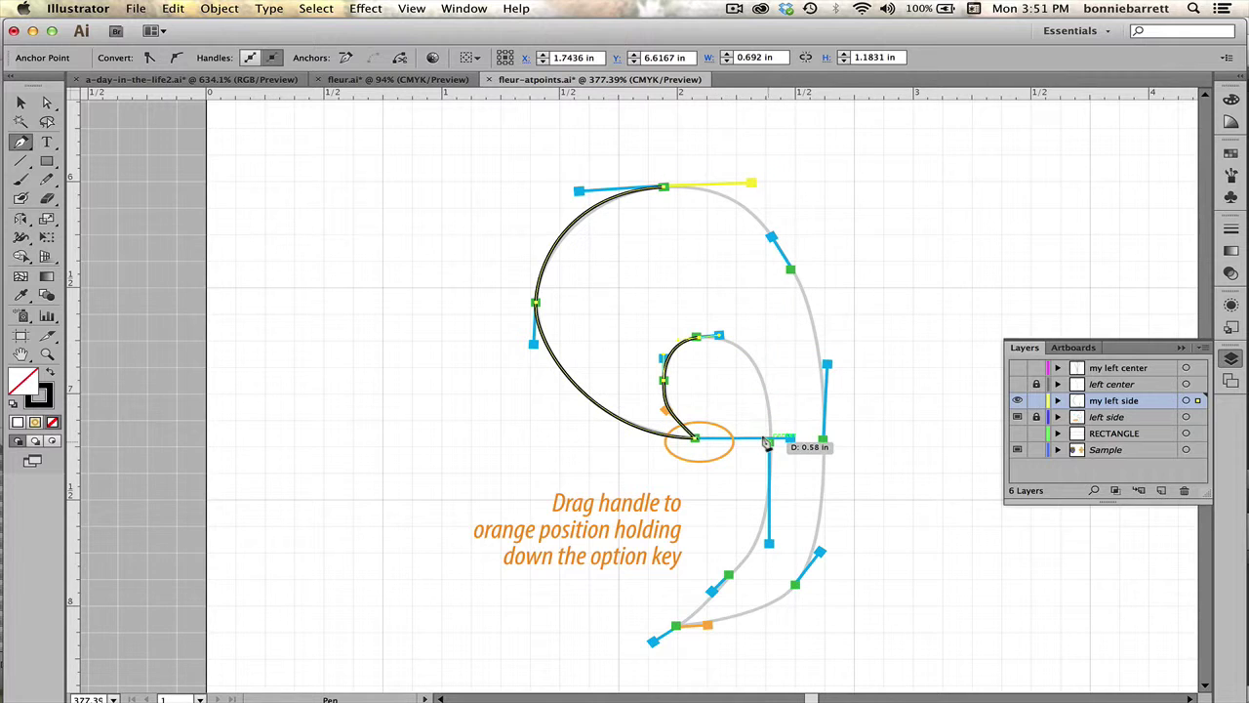
left_click_drag(769, 442, 767, 544)
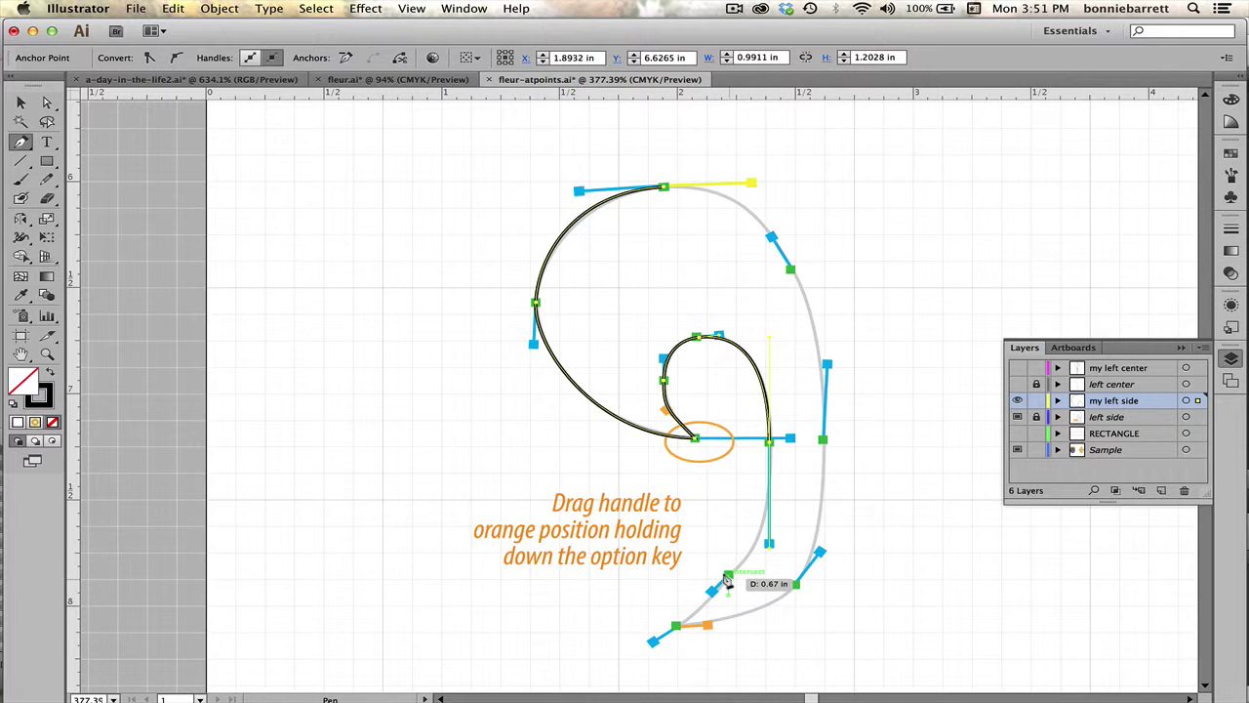
left_click_drag(727, 580, 650, 643)
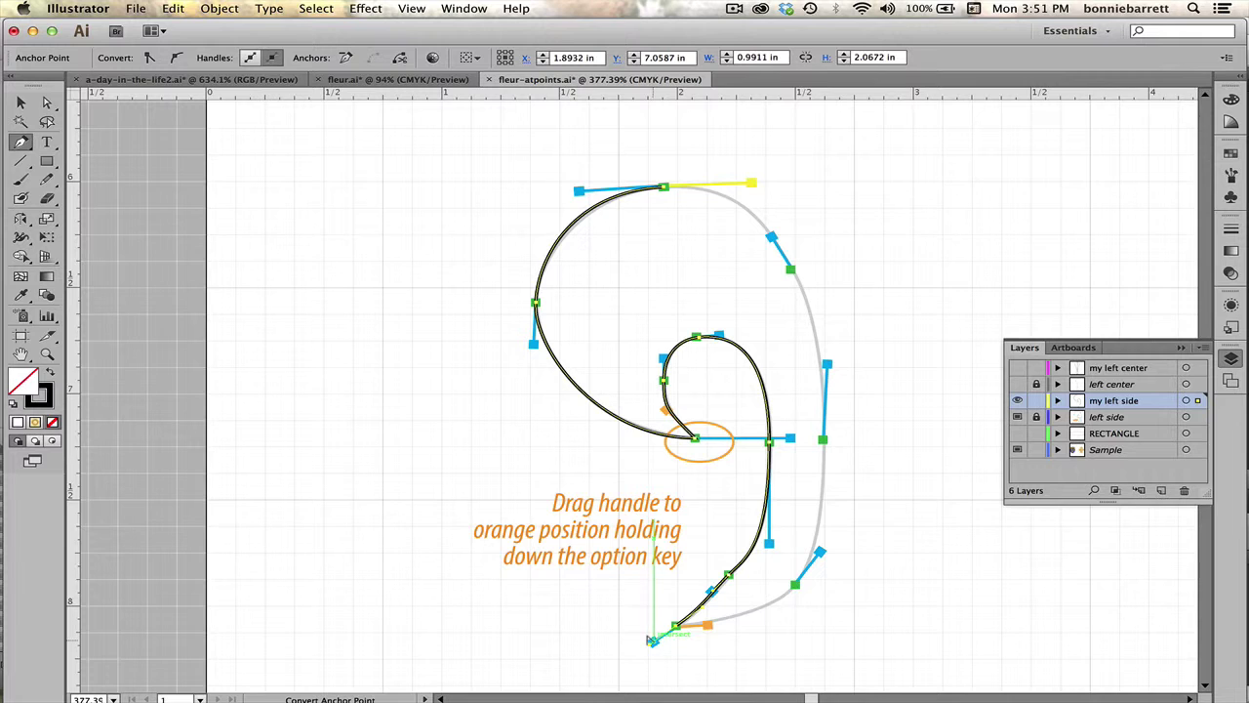
Try to redirect the bottom tip anchor's handle to the orange marker and place the next anchor on the lower right point
left_click(652, 640)
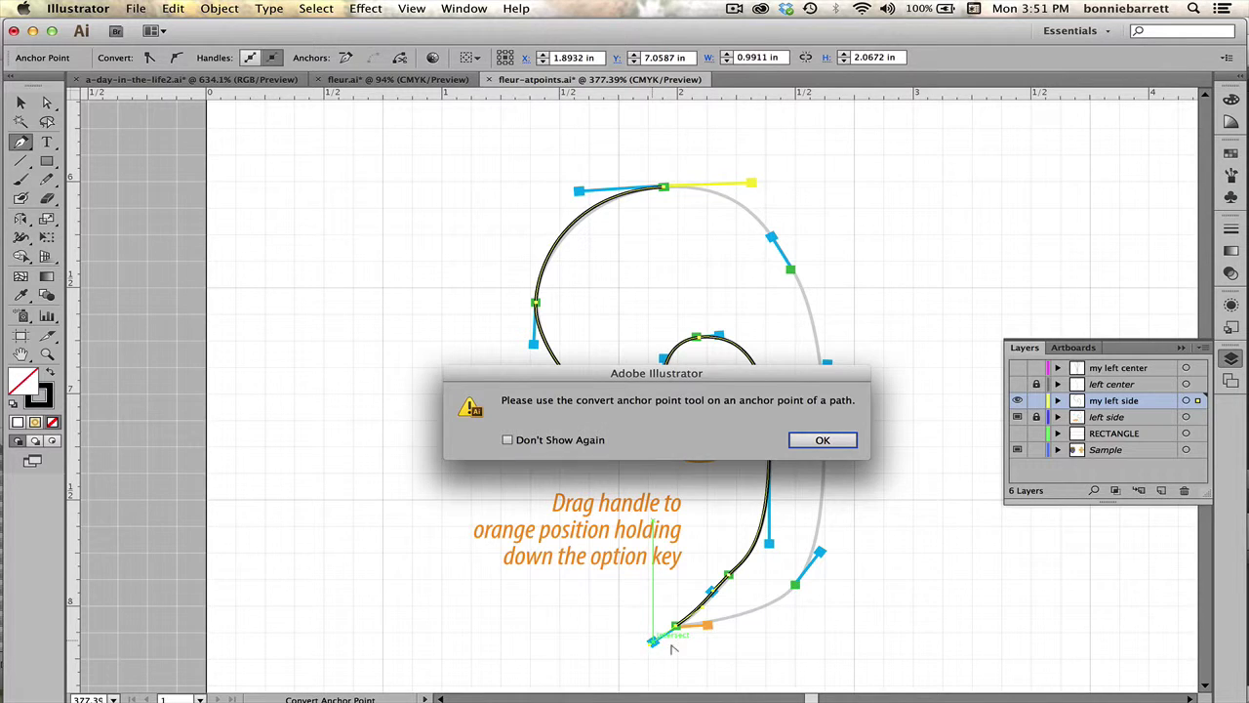
left_click(825, 441)
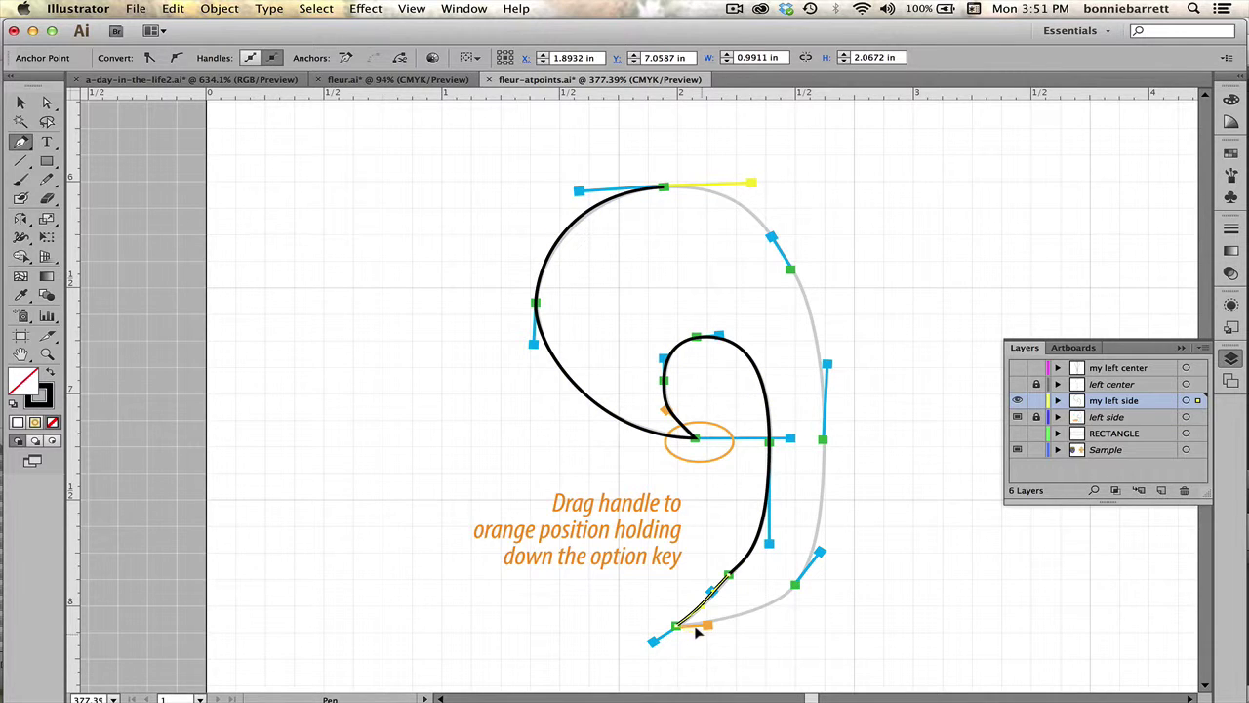
left_click_drag(703, 625, 704, 625)
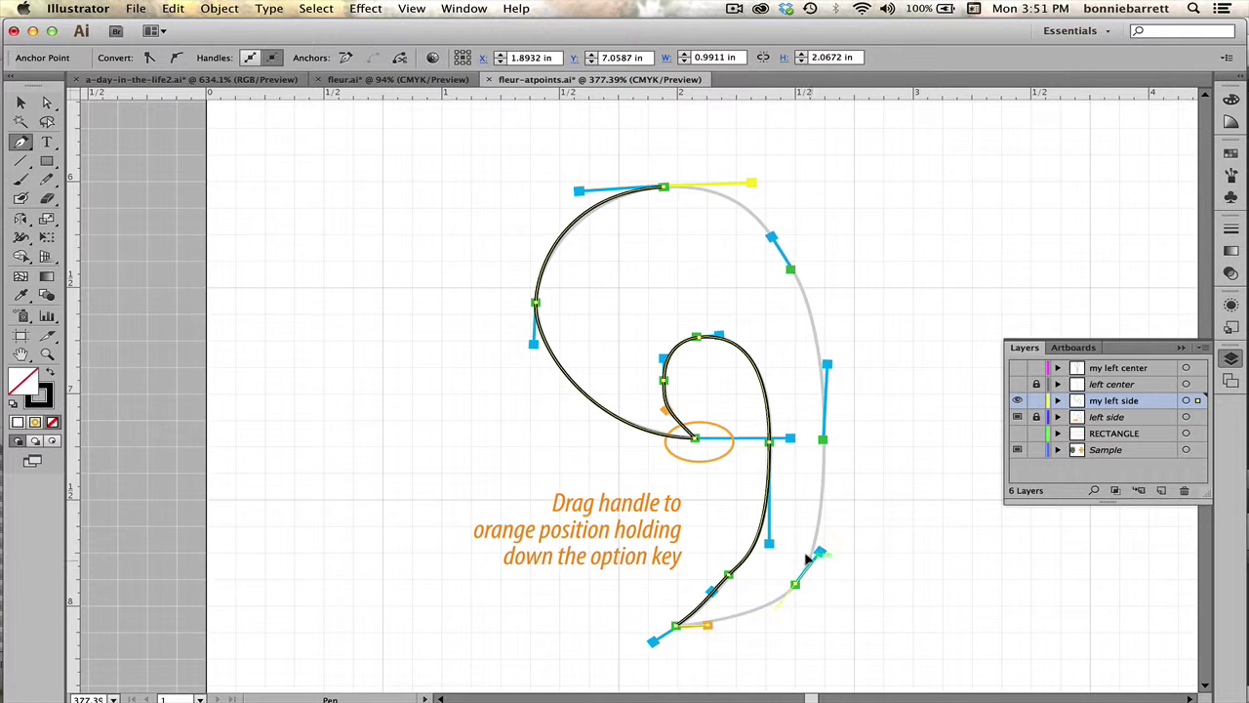
left_click_drag(816, 553, 819, 553)
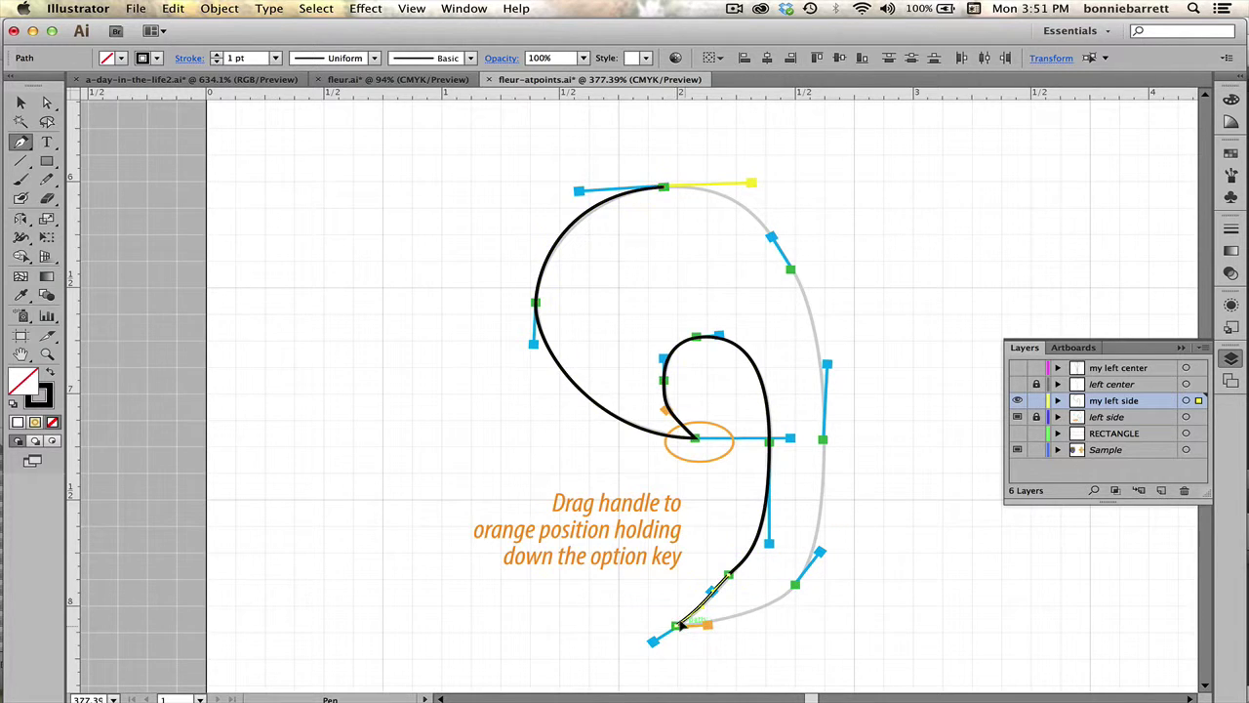
Redirect the tip's handle to the orange marker, trace the outer right curve upward, and close the path on the top starting anchor
left_click_drag(705, 626, 825, 439)
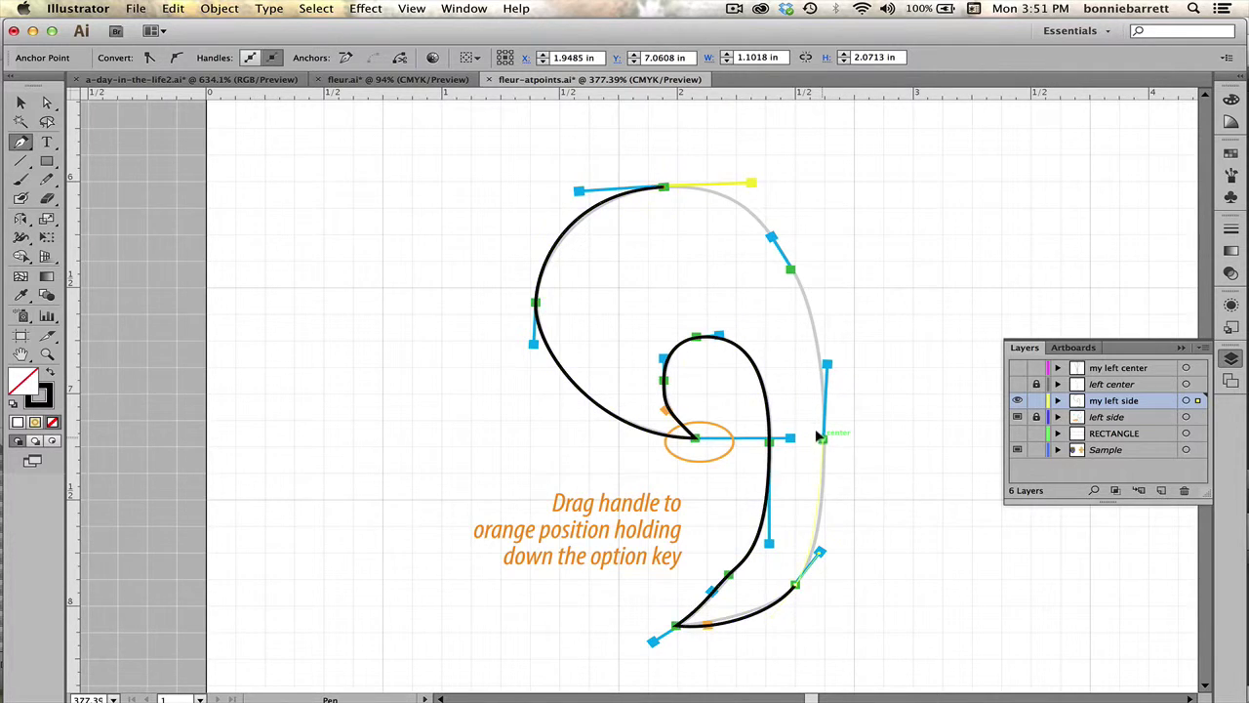
left_click_drag(825, 364, 789, 269)
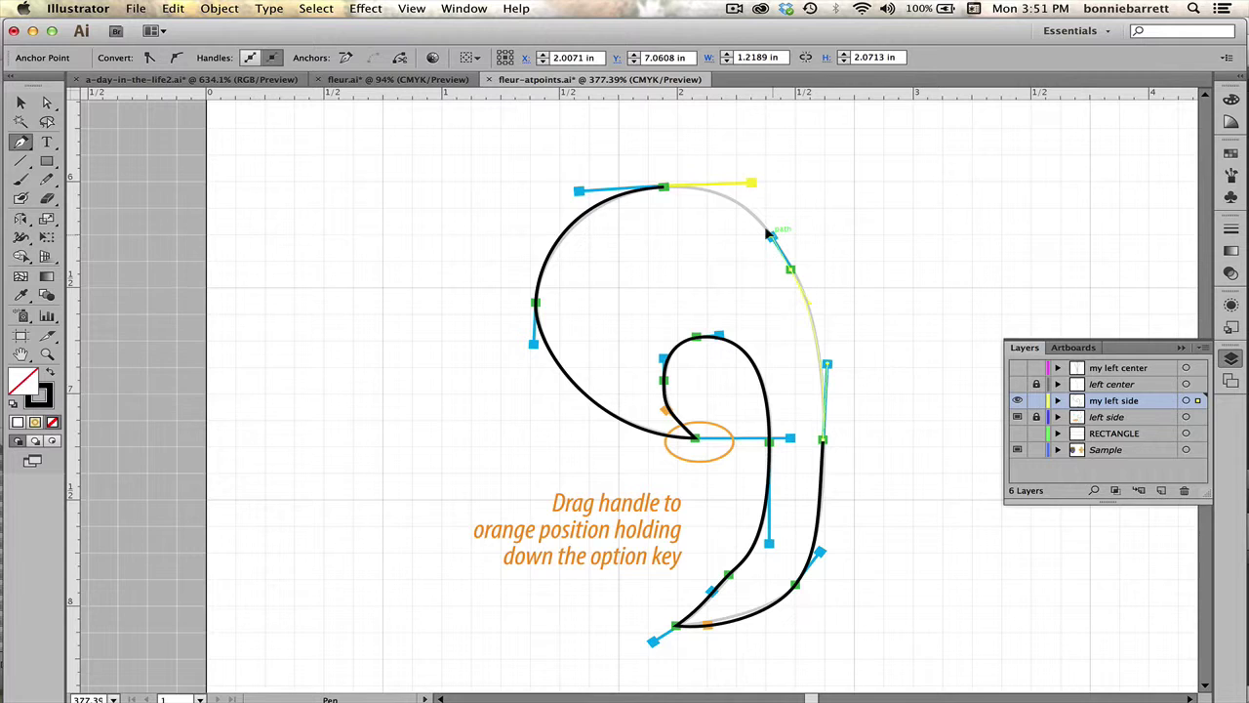
left_click_drag(771, 236, 662, 187)
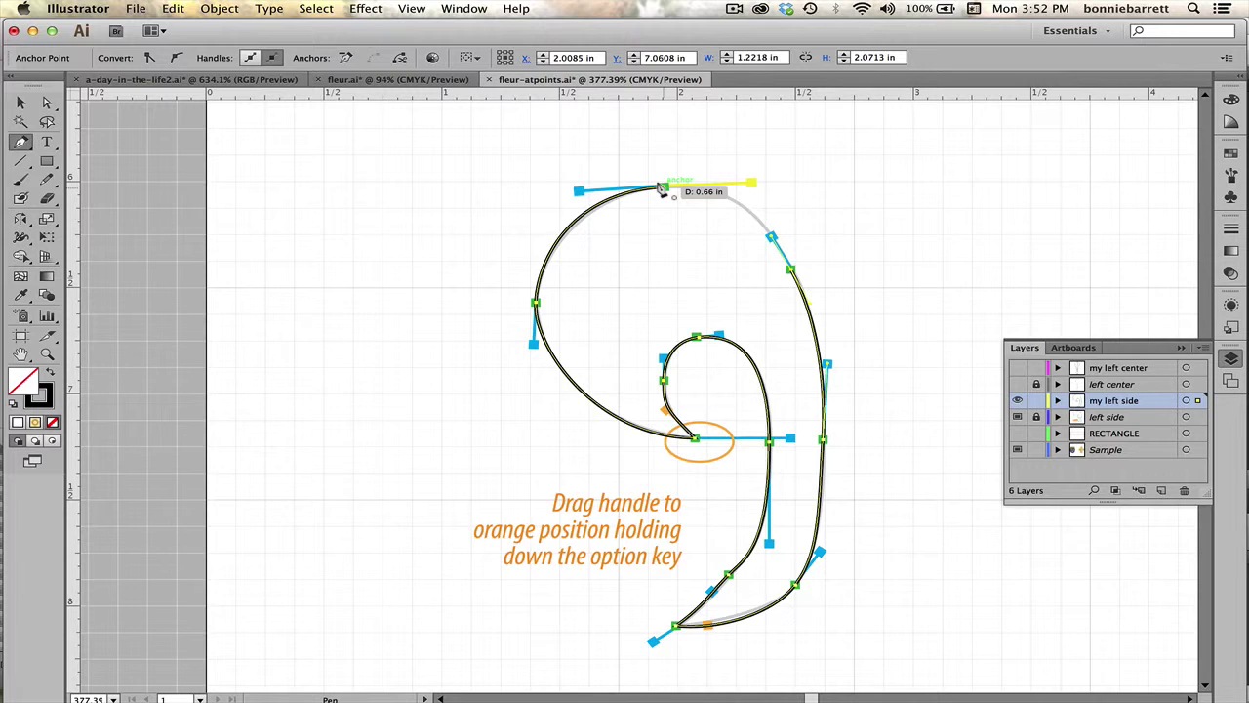
left_click_drag(662, 188, 662, 198)
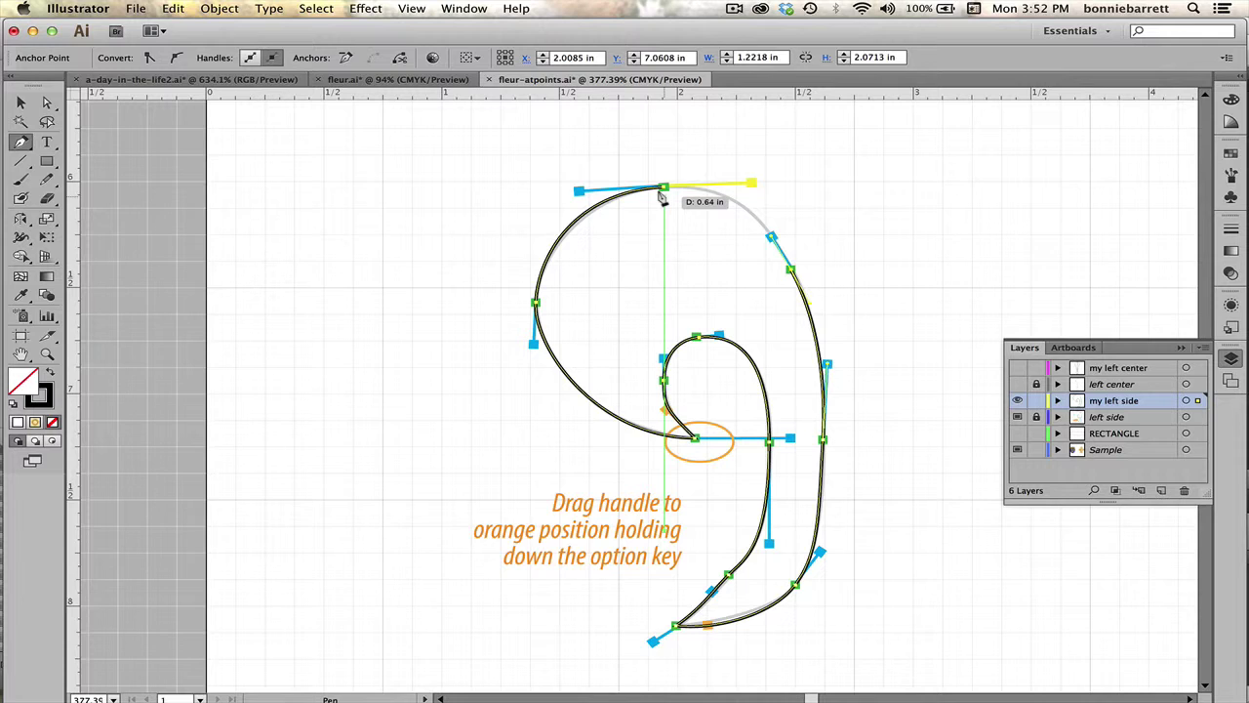
left_click_drag(662, 198, 664, 189)
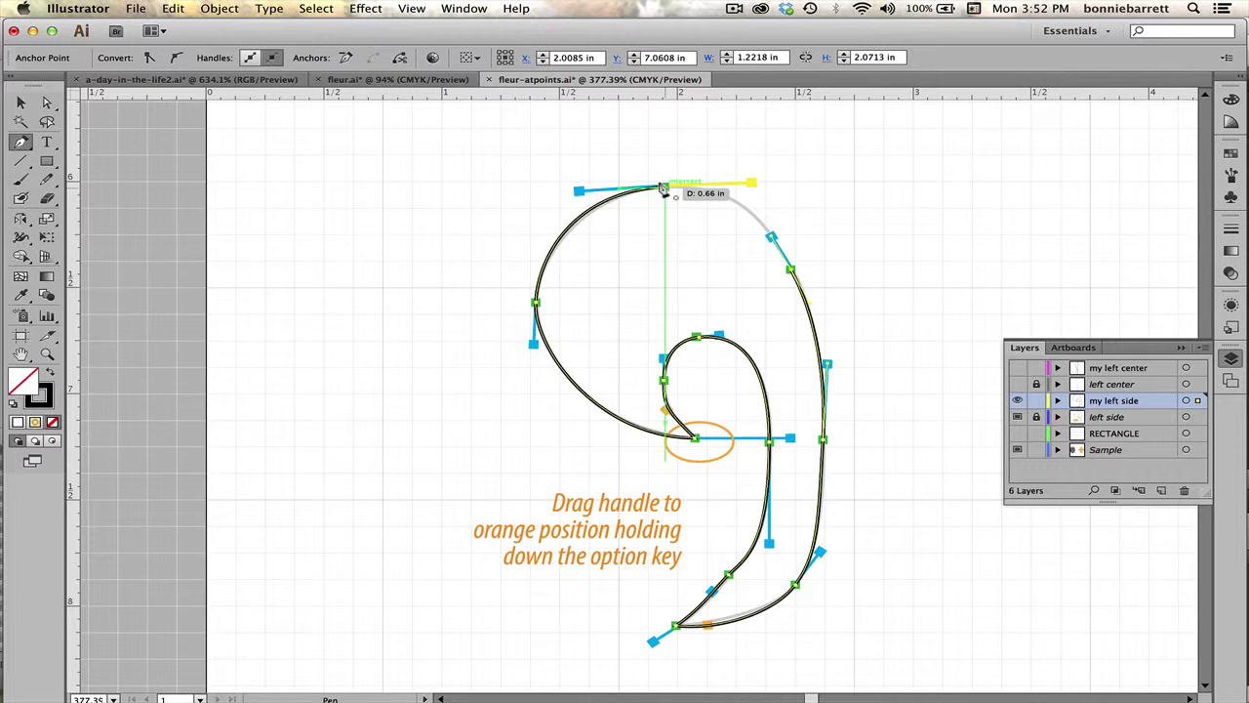
left_click_drag(664, 189, 662, 186)
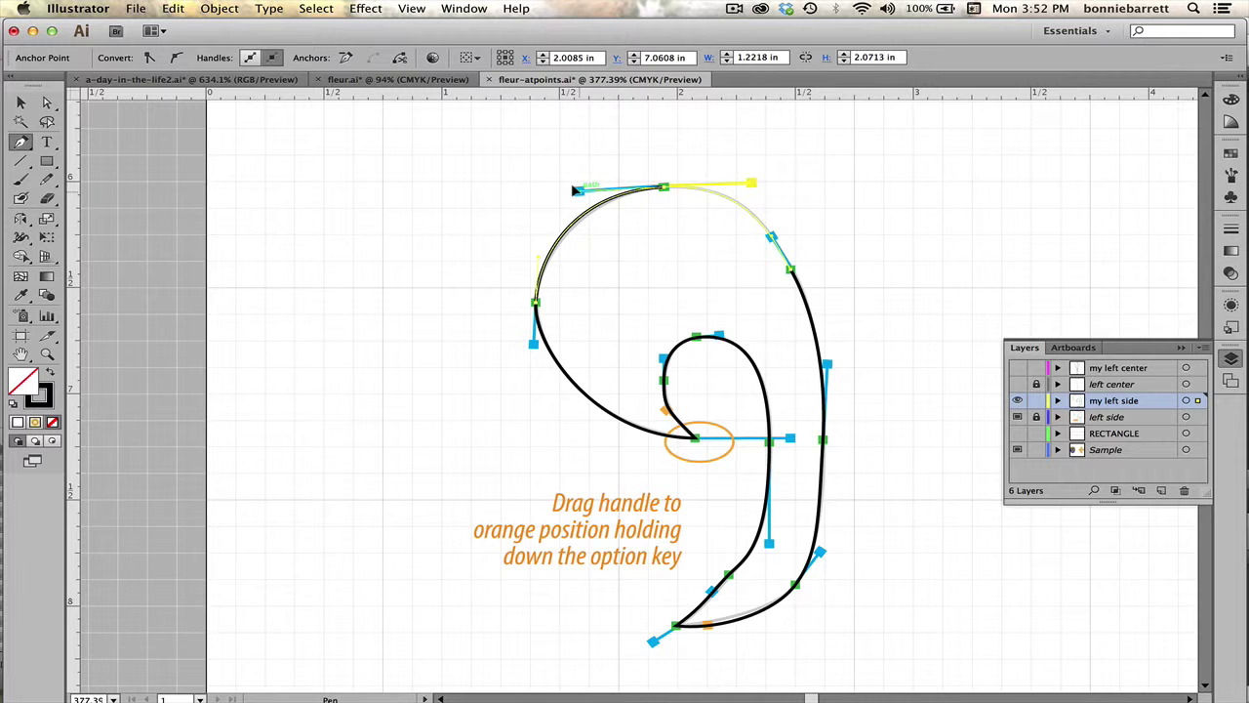
left_click_drag(575, 190, 579, 189)
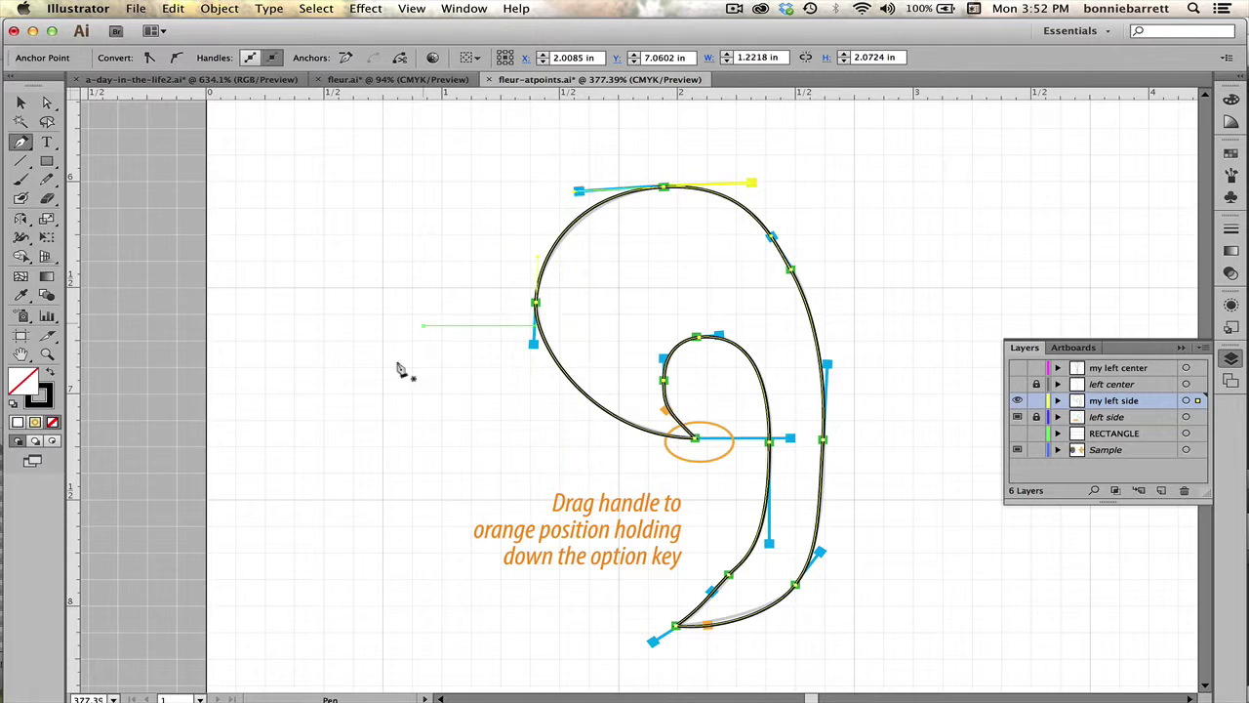
Raise the bottom tip anchor's direction handle with the Direct Selection tool so the lower curve follows the gray template line
key("z")
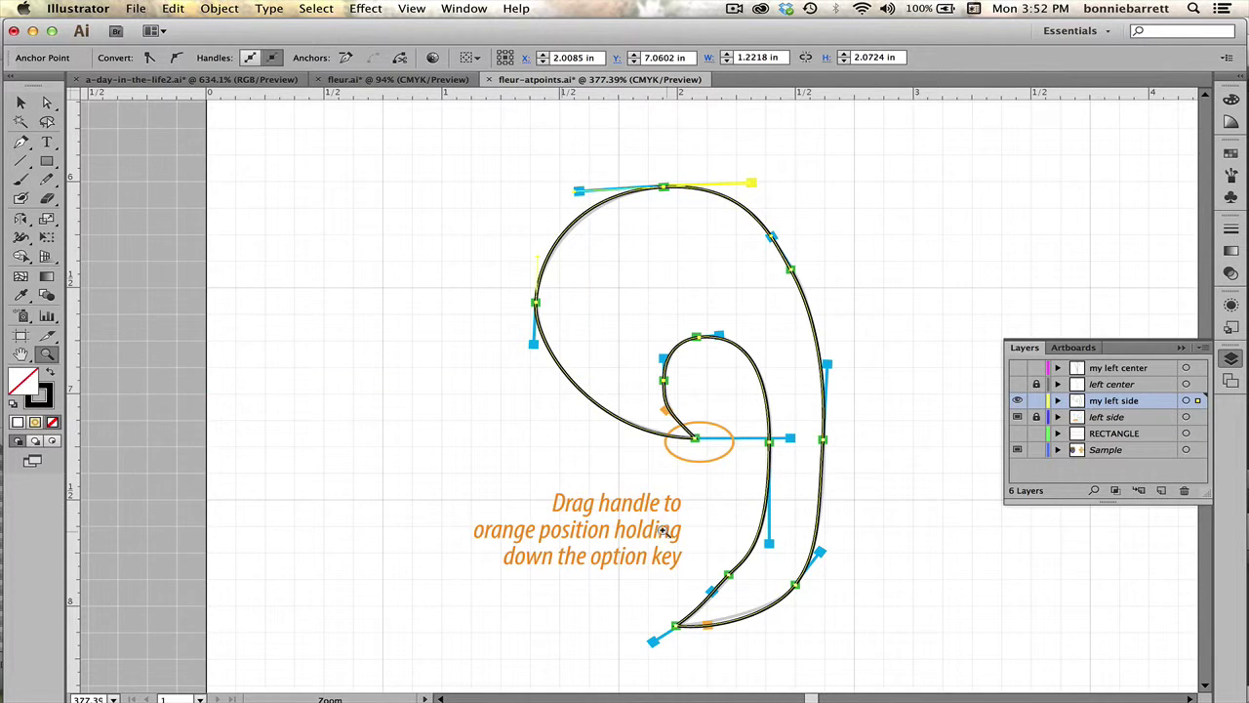
left_click_drag(643, 529, 874, 656)
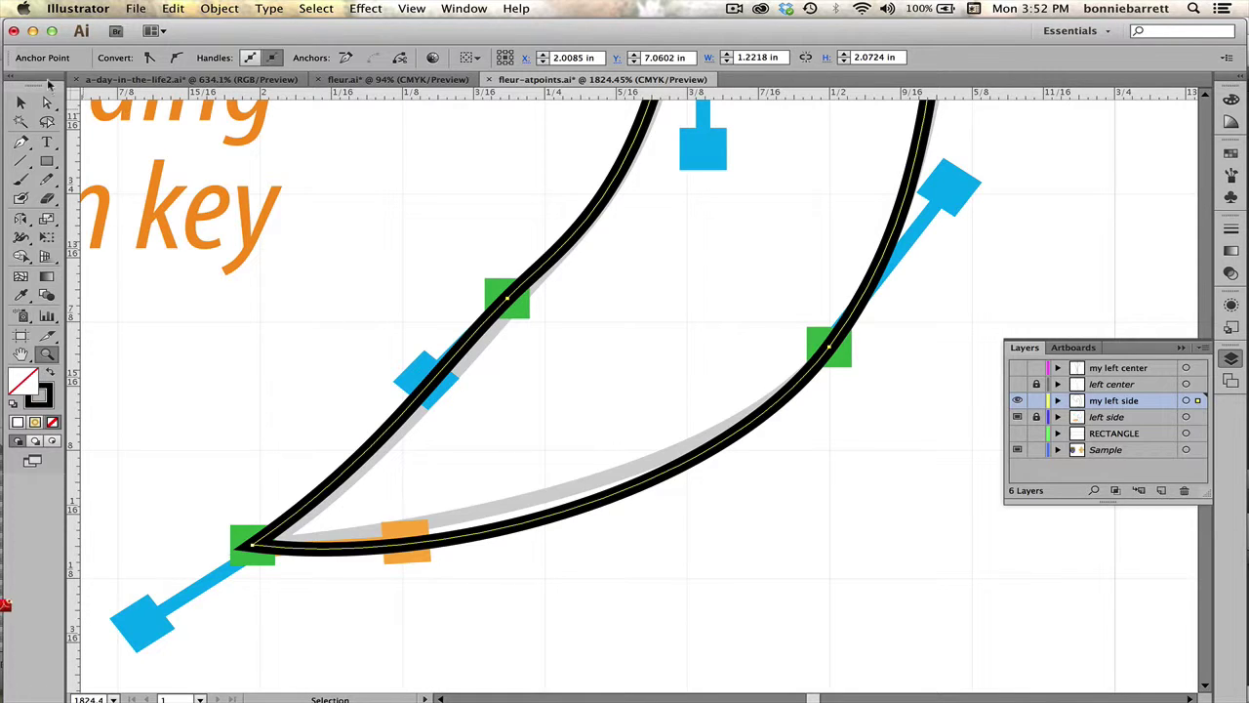
key("a")
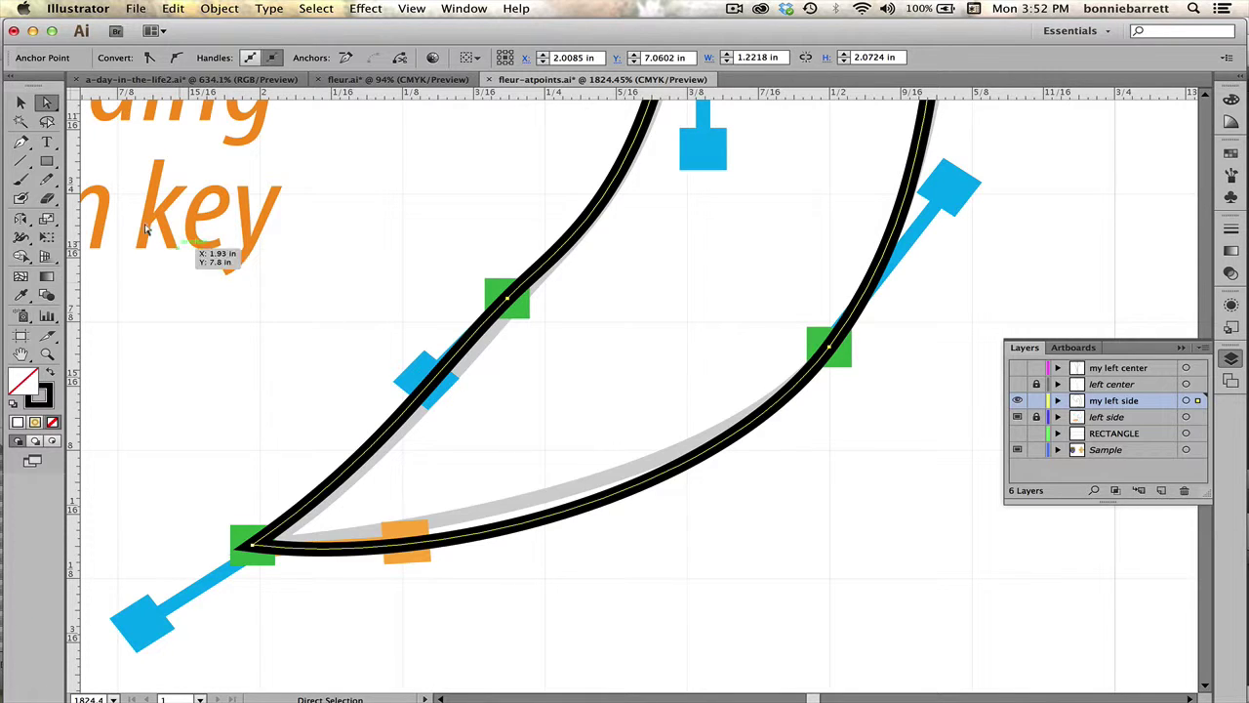
left_click(521, 519)
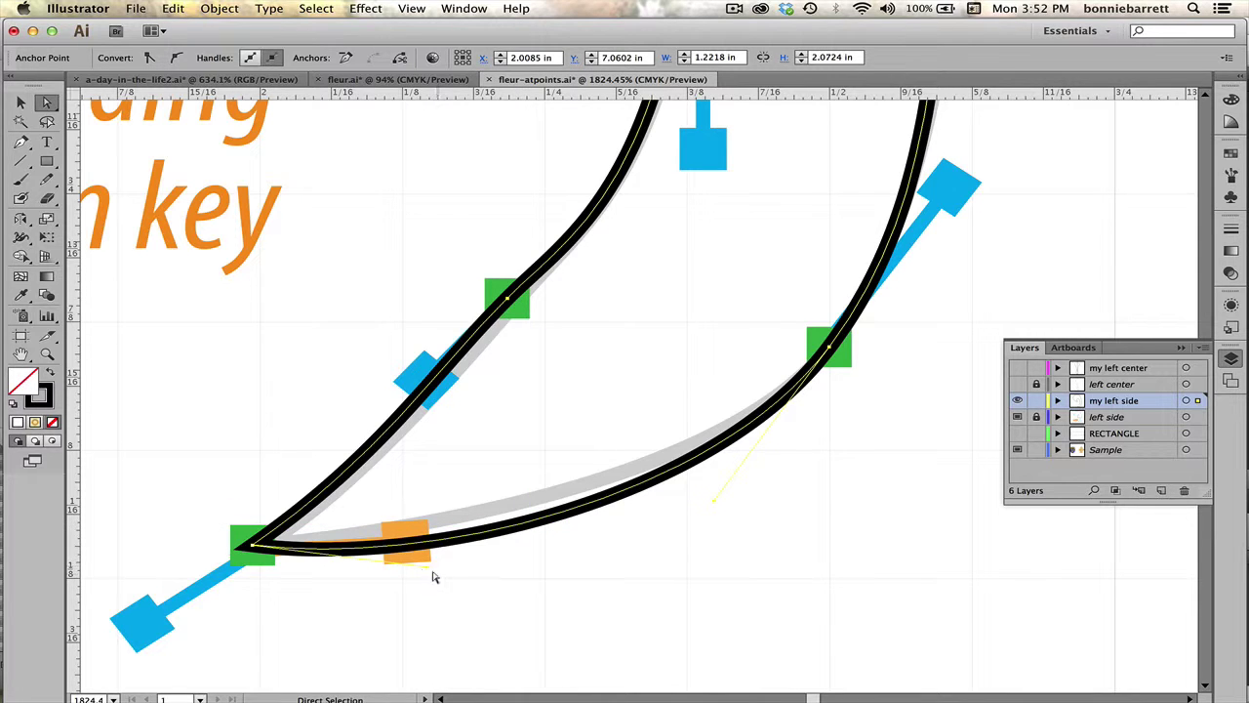
left_click_drag(422, 564, 435, 530)
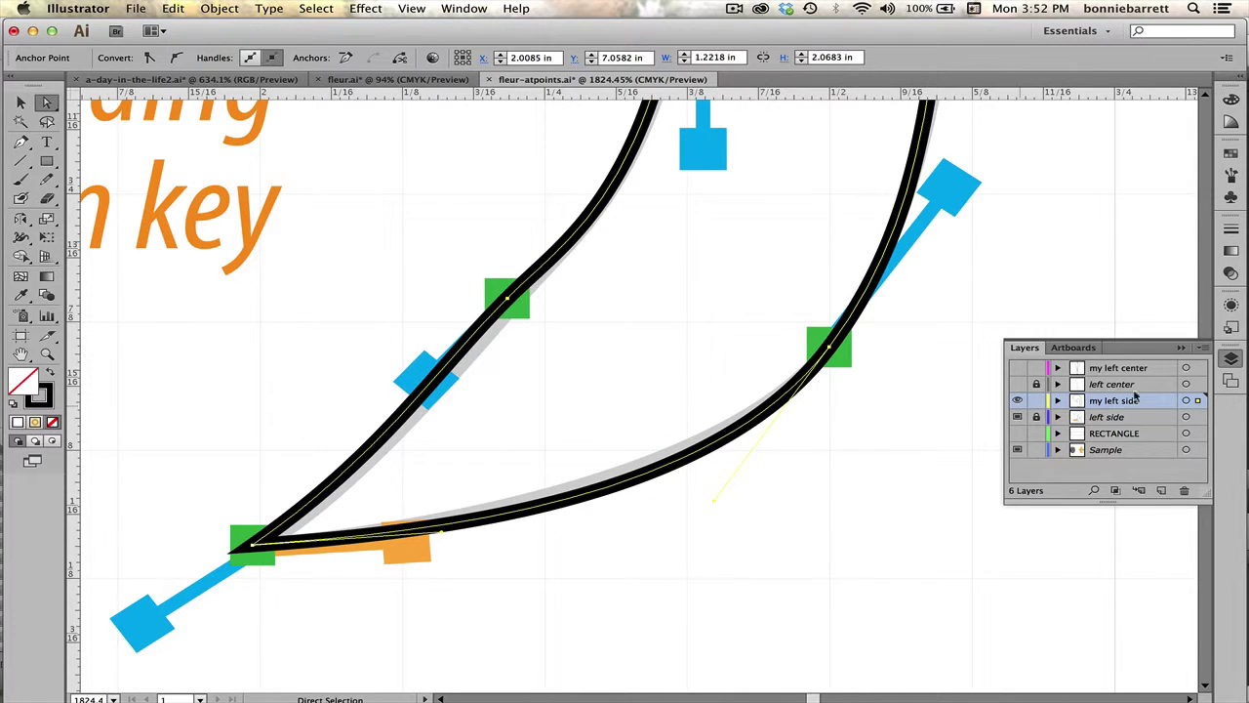
Set the color of the "my left side" layer to Orange
double_click(1155, 404)
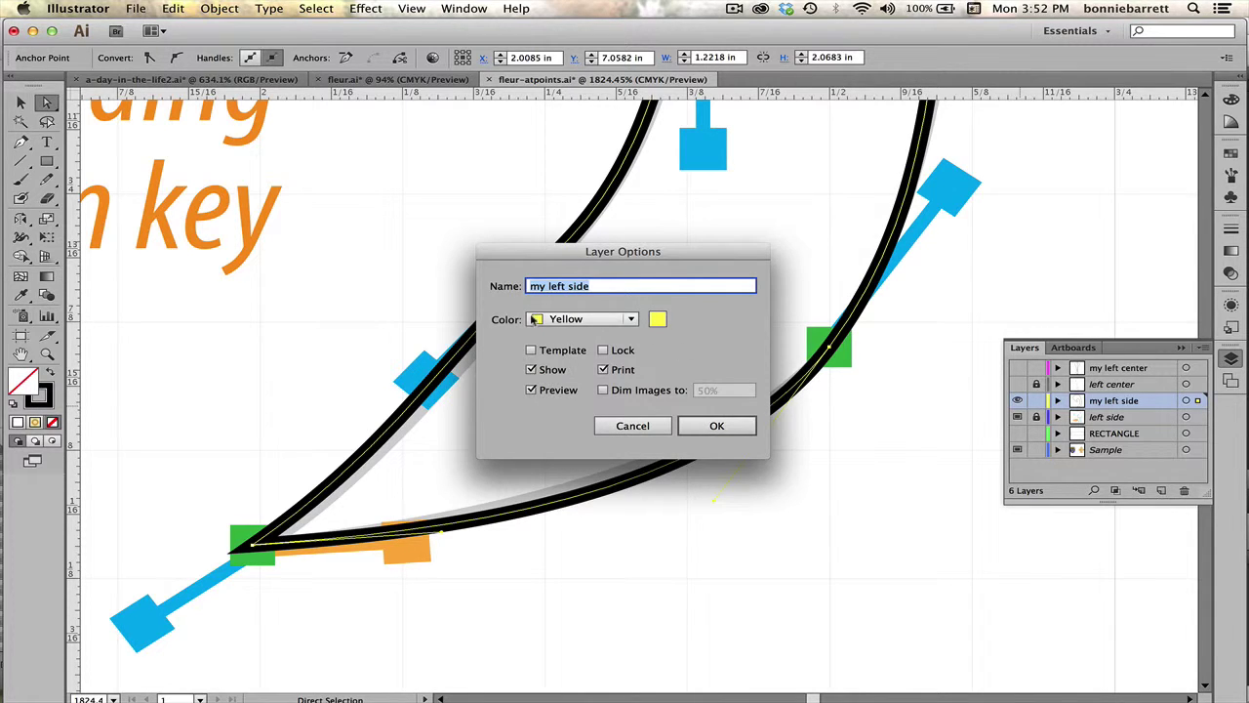
left_click(579, 320)
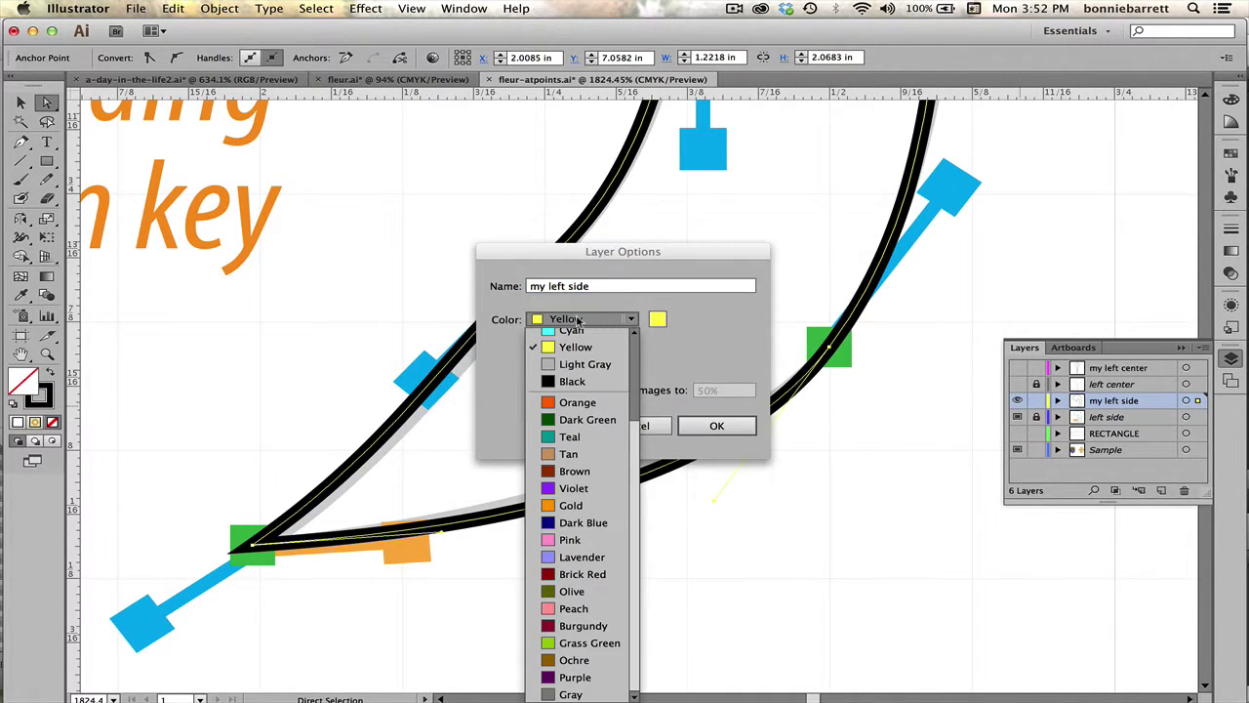
left_click(587, 403)
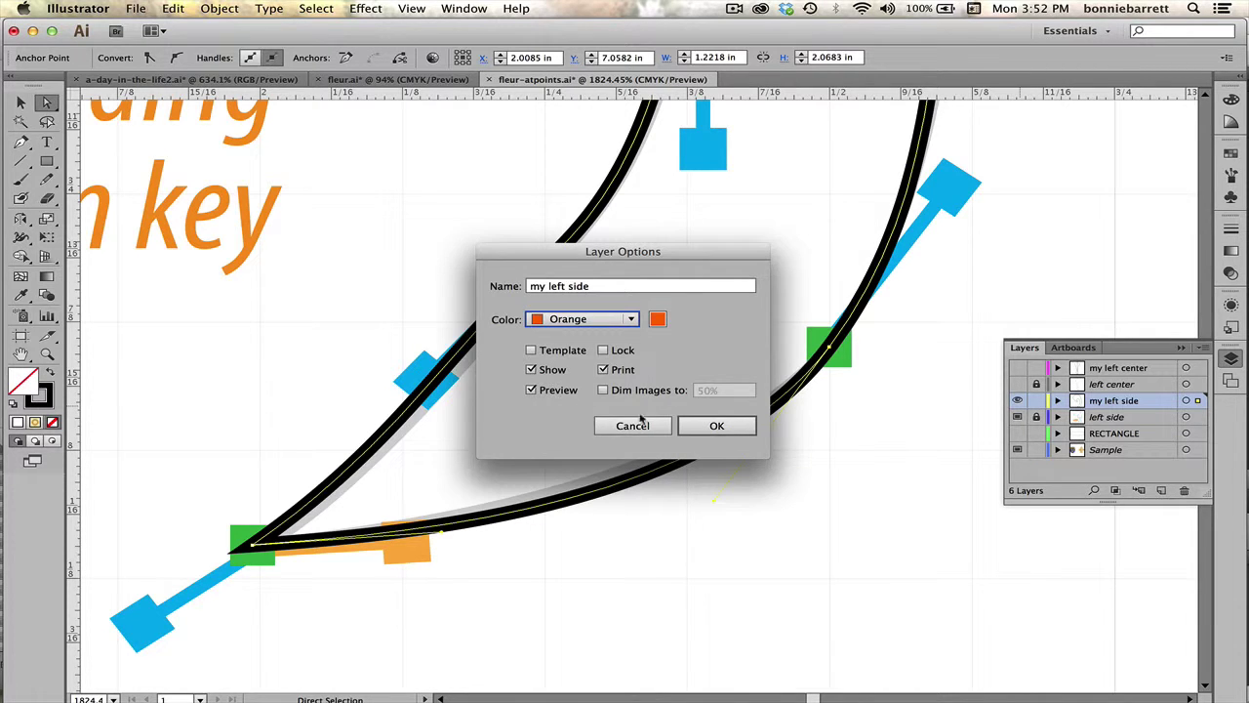
left_click(712, 427)
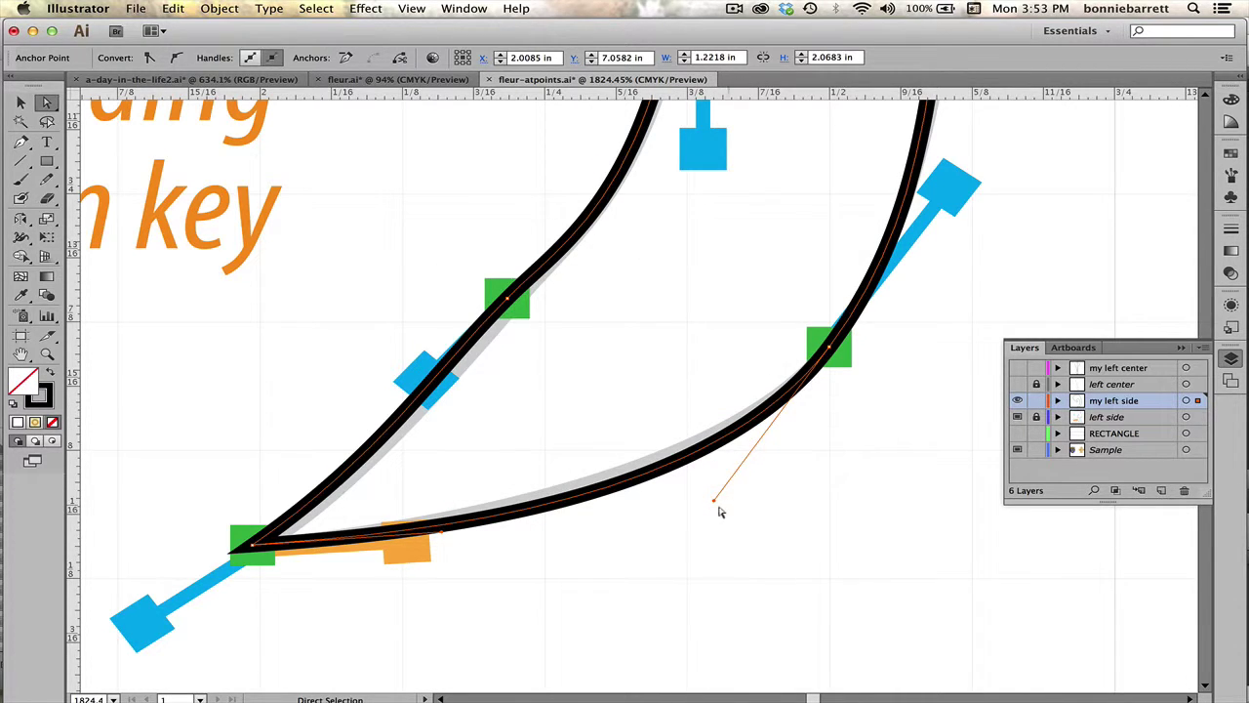
Adjust the direction handles of the scroll's lower right anchor so the outer curve follows the gray template above and below it
left_click_drag(709, 499, 669, 502)
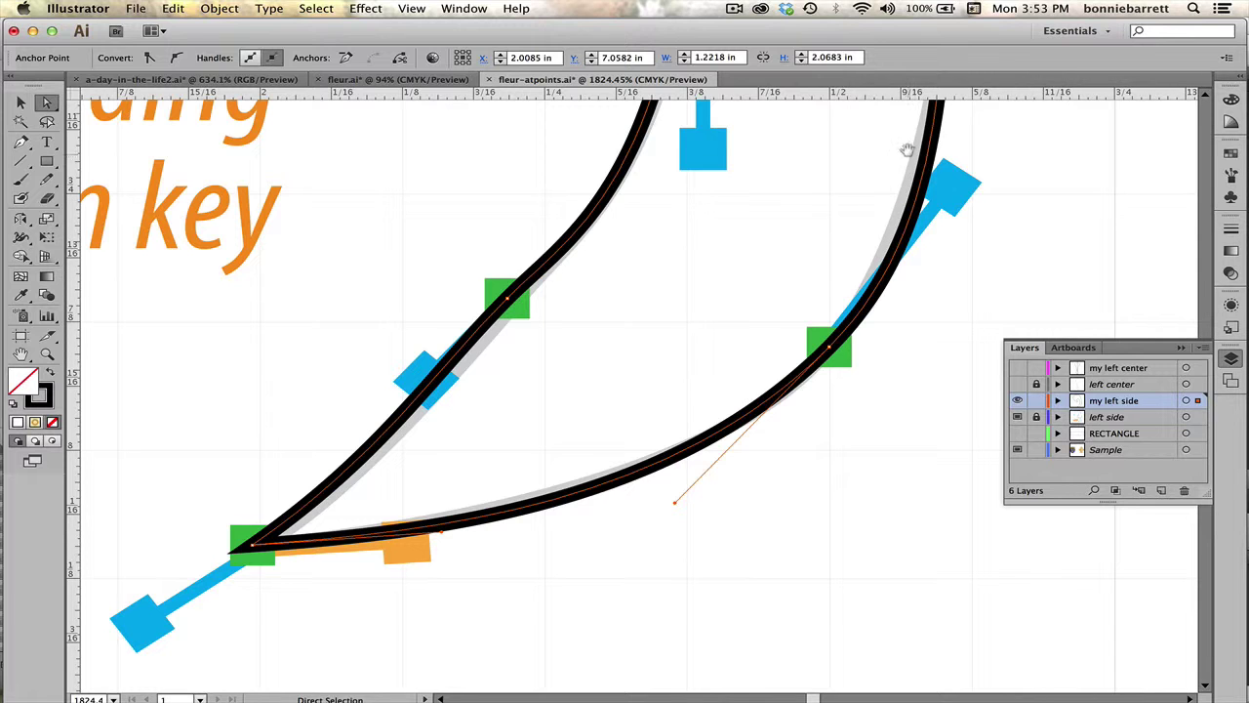
left_click_drag(915, 131, 711, 363)
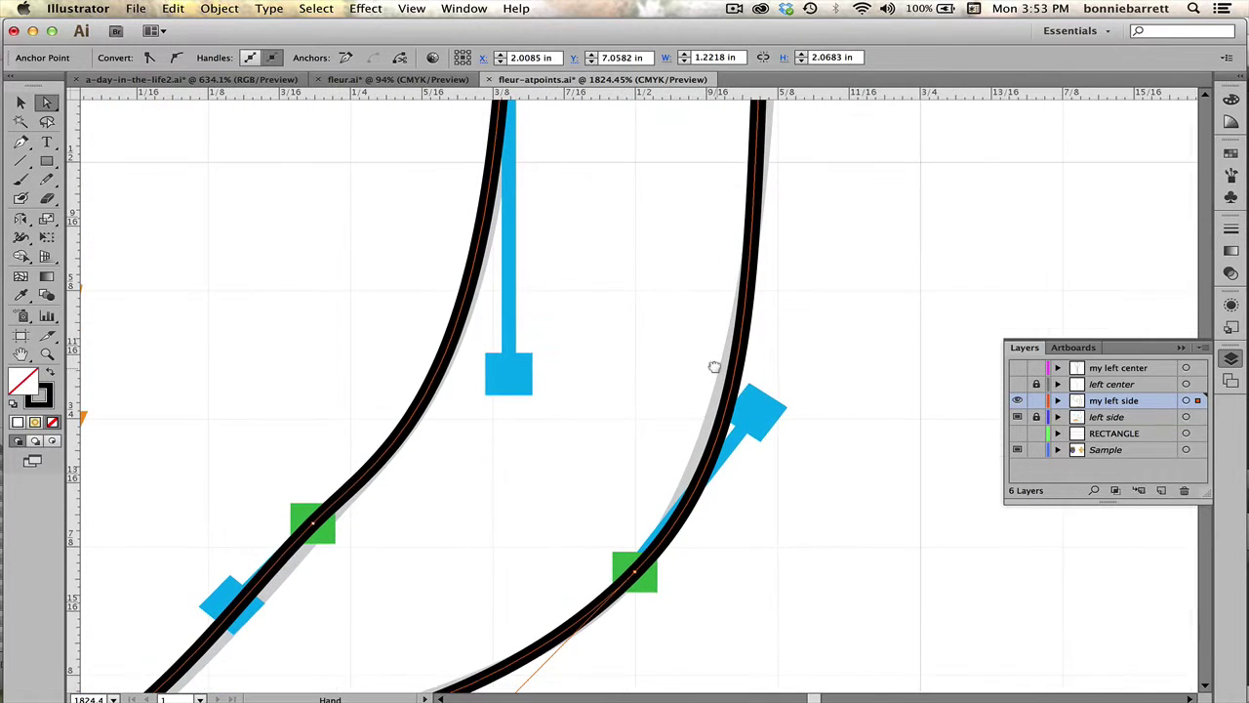
left_click_drag(670, 522, 753, 420)
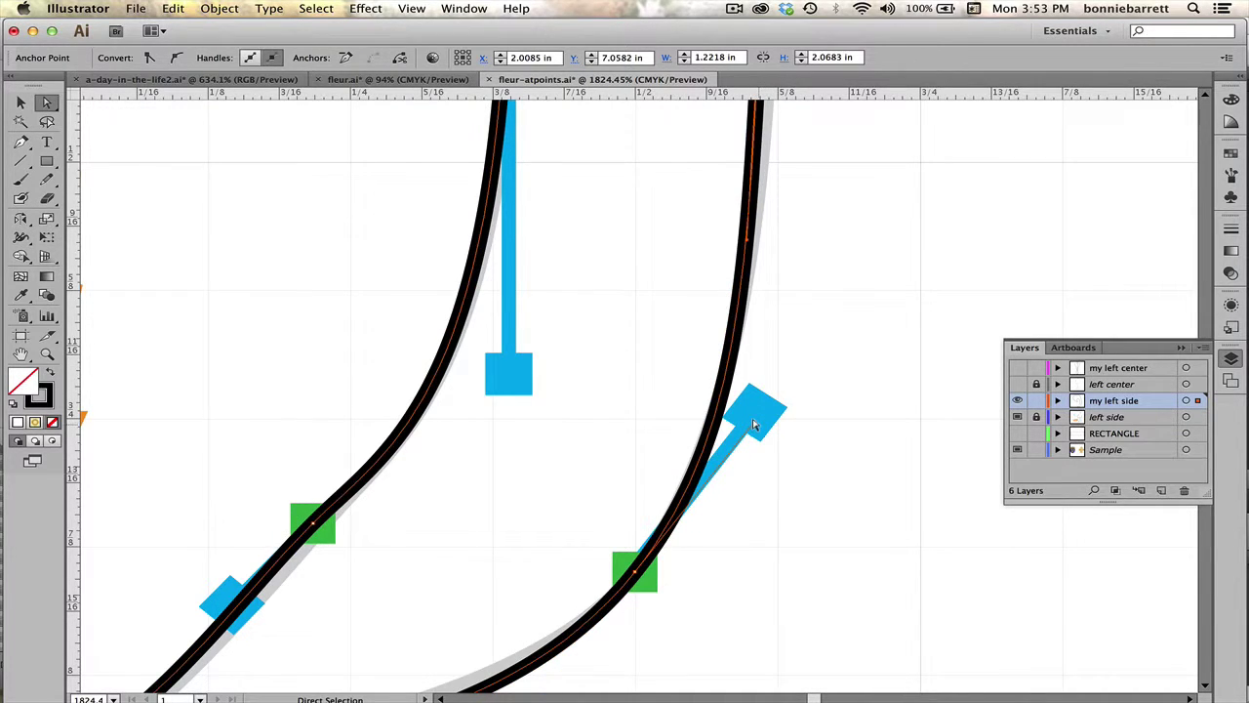
scroll(714, 605, "down", 5)
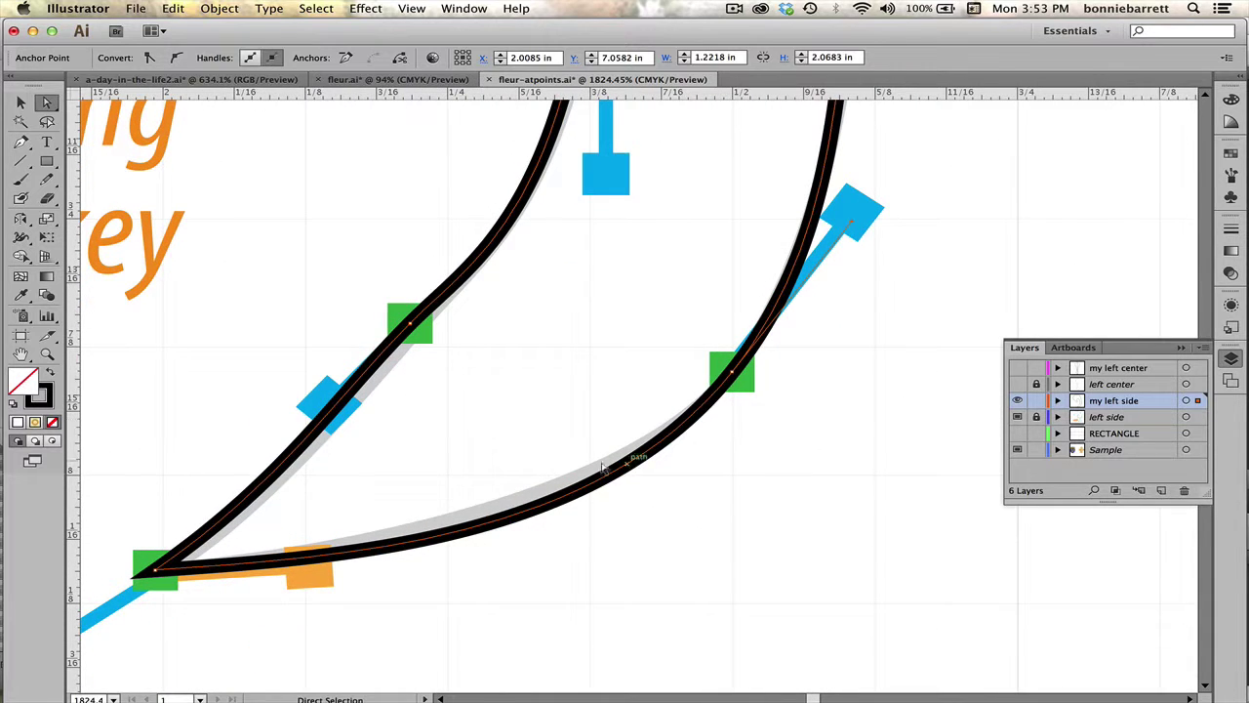
left_click(537, 496)
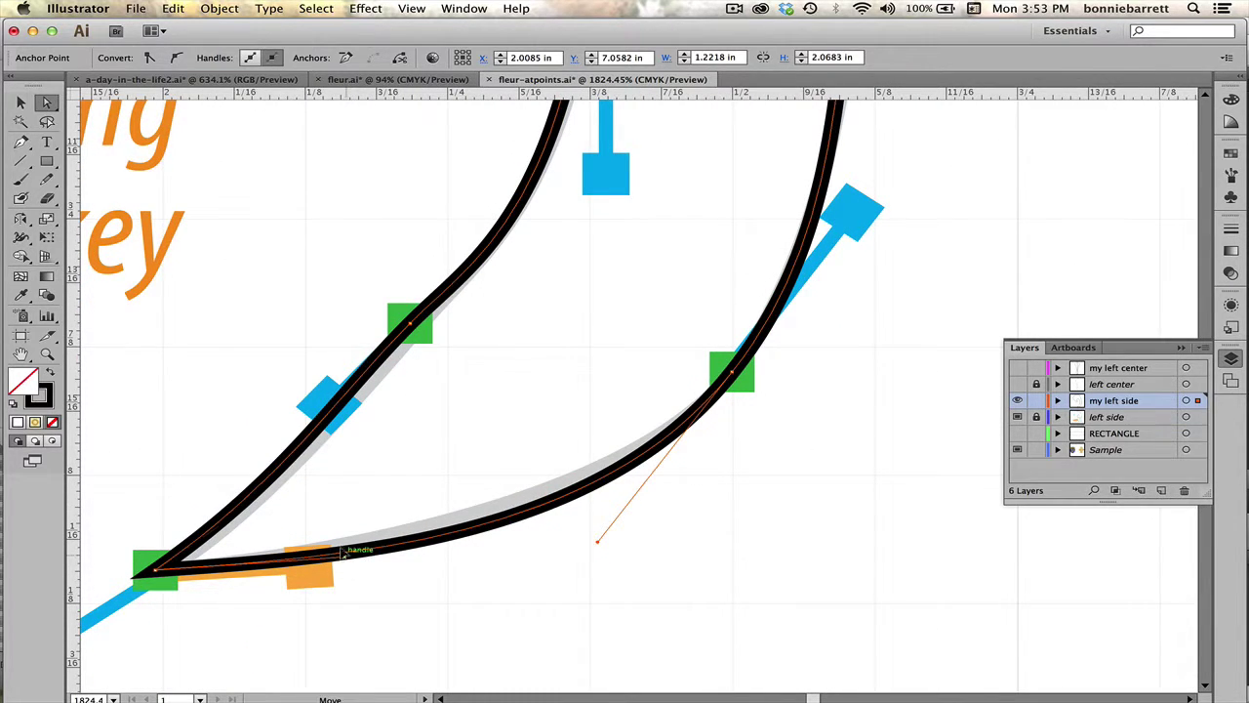
left_click_drag(597, 540, 586, 534)
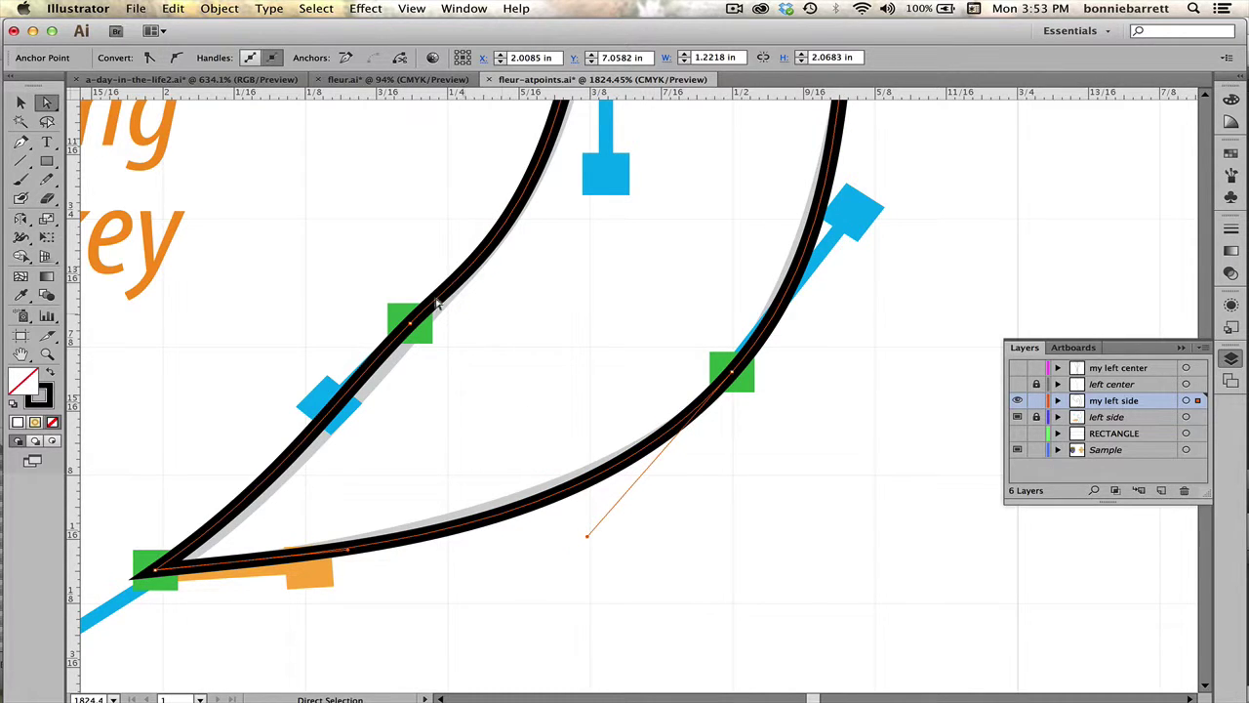
Shift the anchor above the bottom tip on the inner curve slightly right and shorten its handle to fit the template
left_click_drag(413, 325, 411, 328)
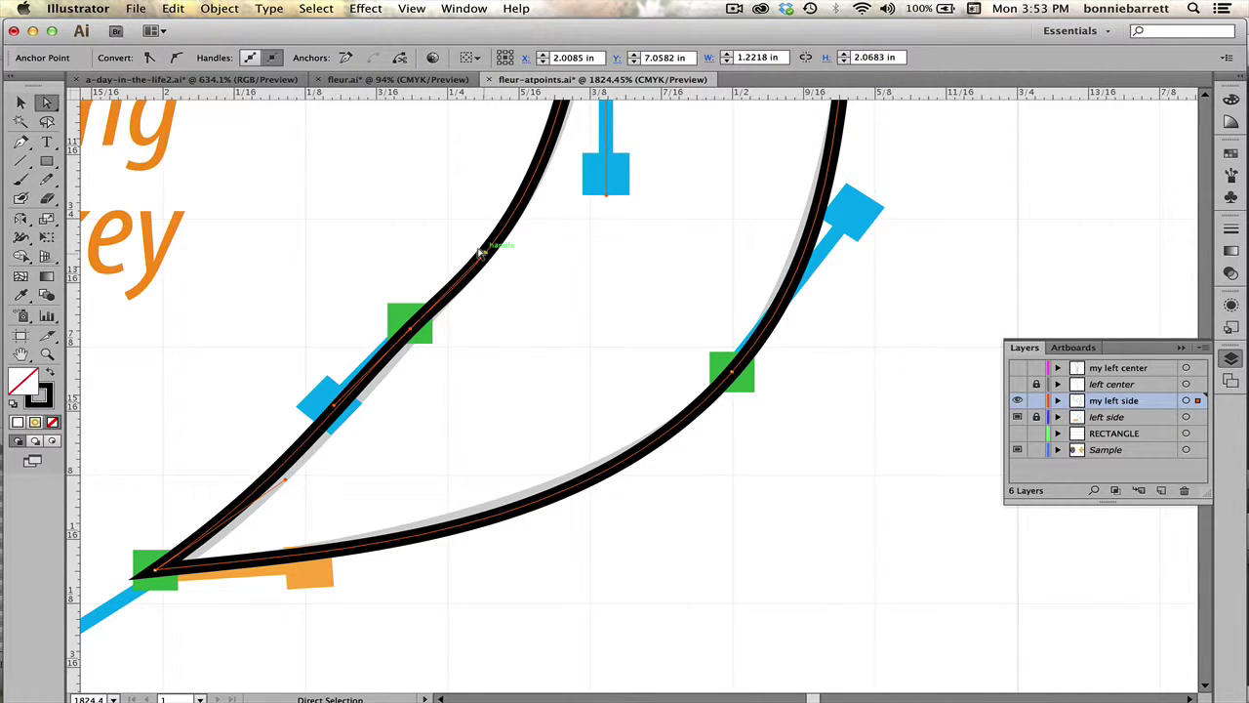
left_click_drag(480, 251, 462, 273)
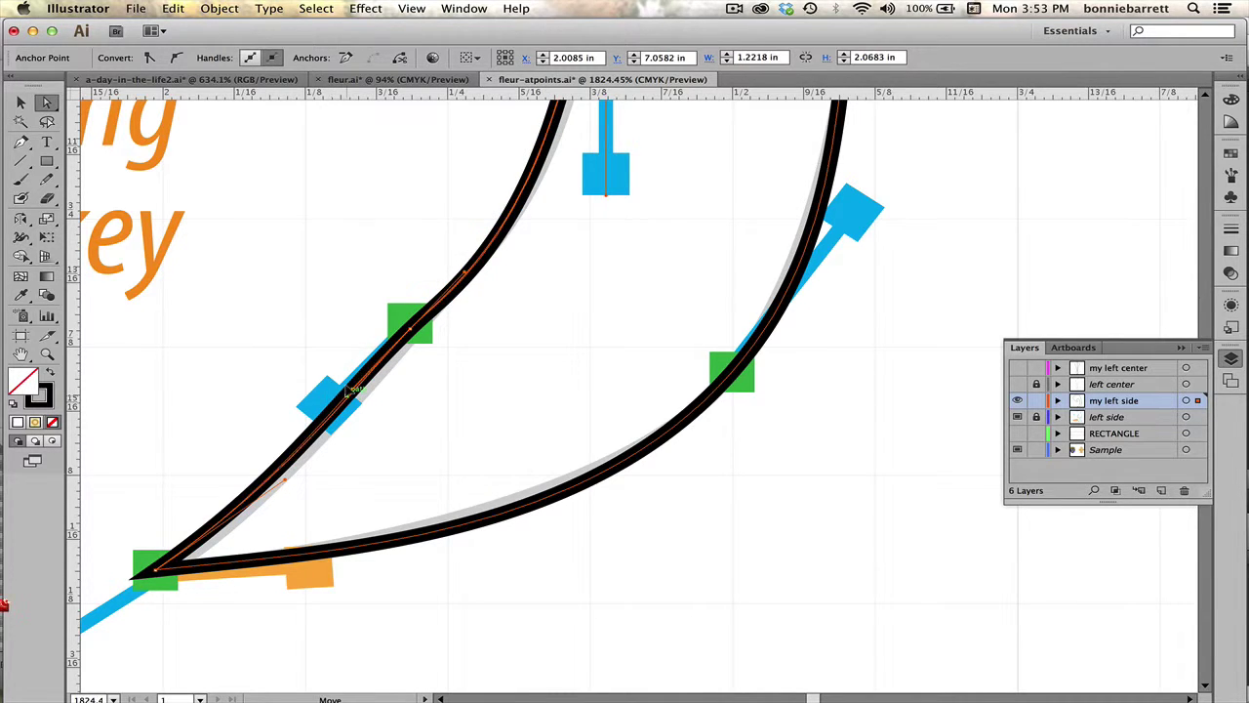
left_click_drag(407, 328, 417, 328)
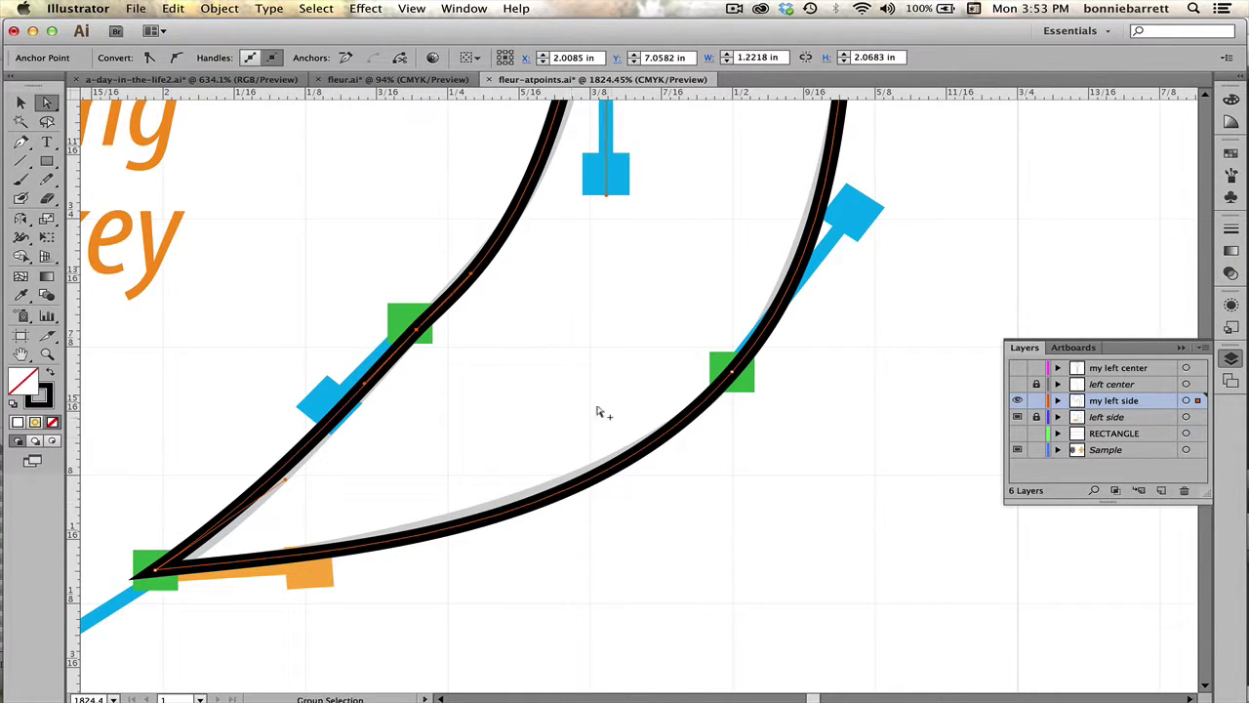
Show the "my left center" layer together with the whole traced left scroll
left_click(47, 354)
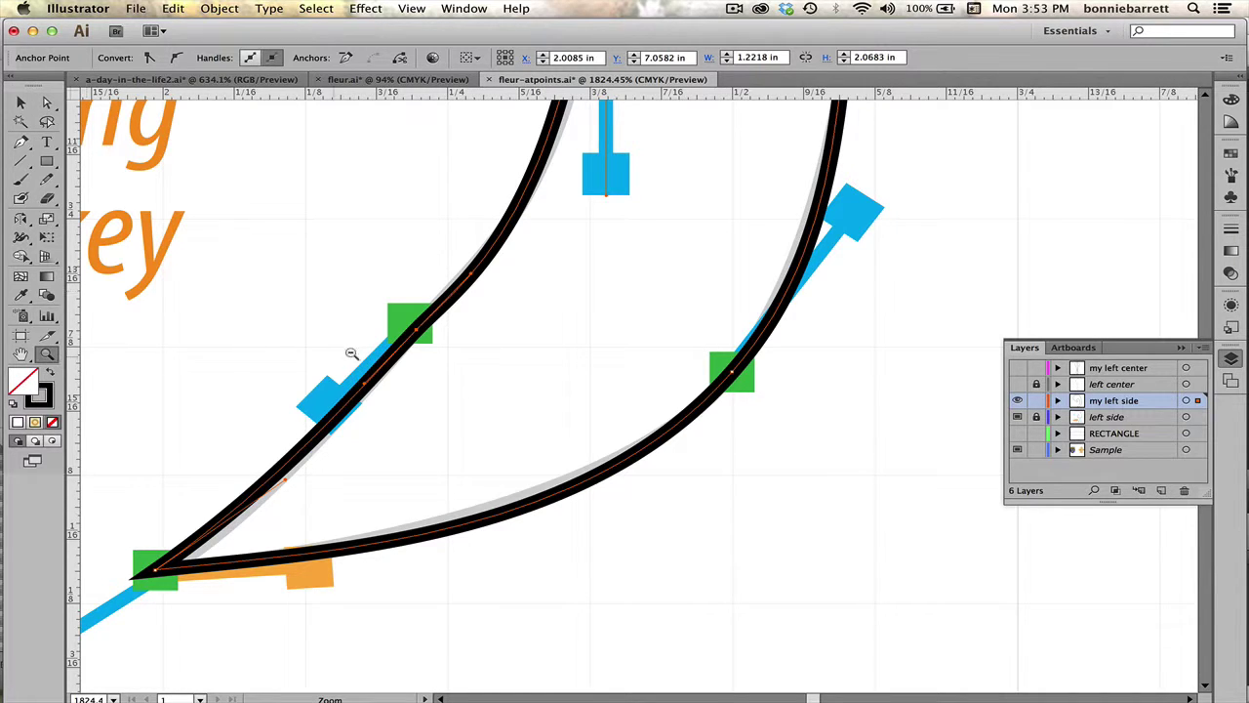
left_click(515, 329, "alt")
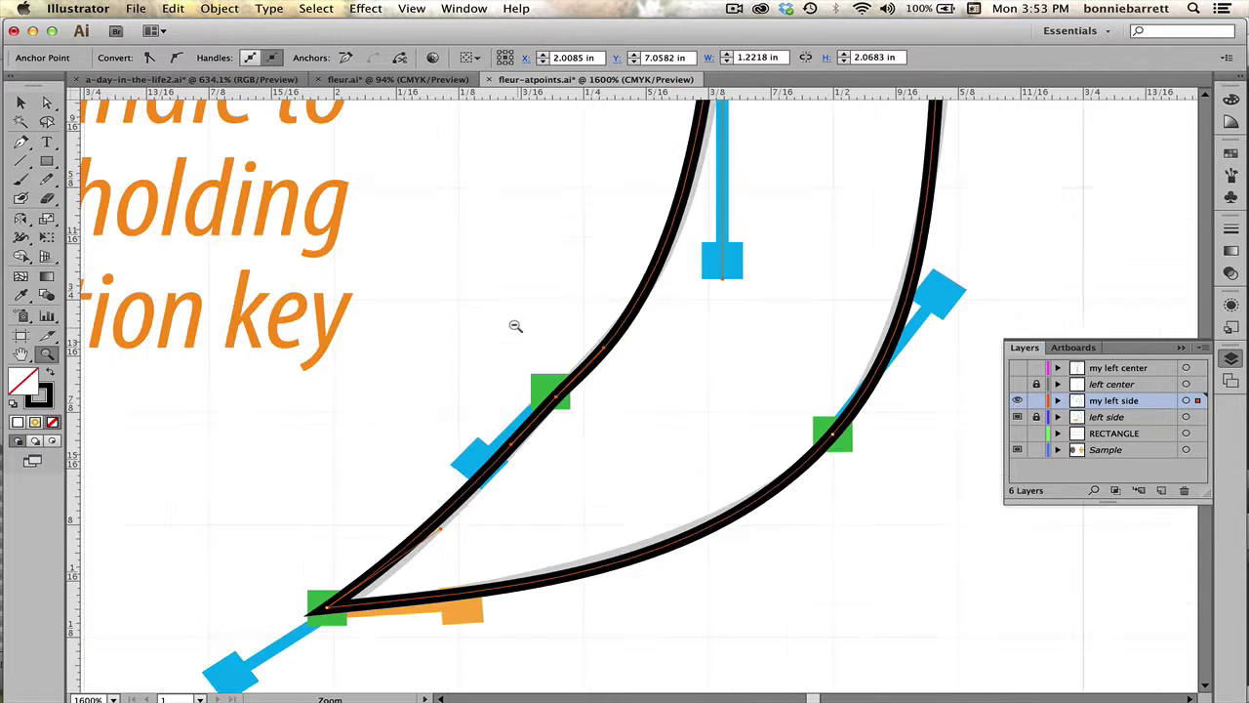
left_click(515, 327, "alt")
left_click(515, 325, "alt")
left_click(515, 323, "alt")
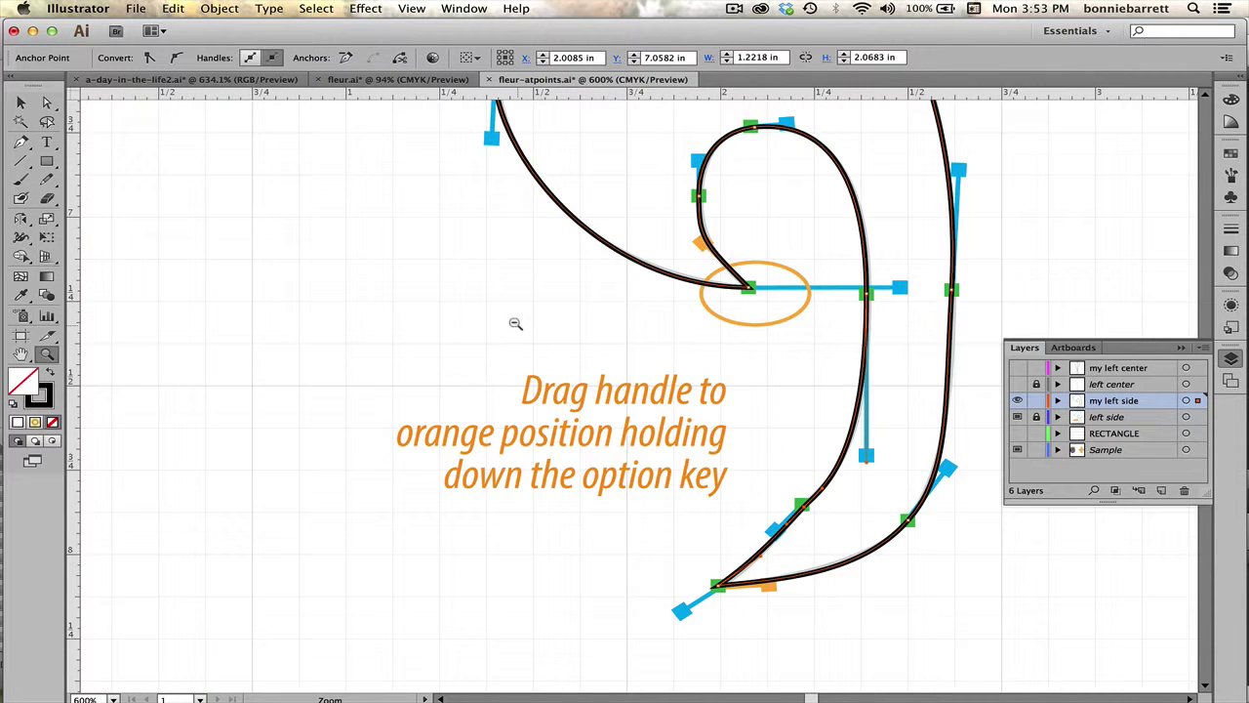
left_click(515, 323, "alt")
left_click_drag(1051, 150, 853, 167)
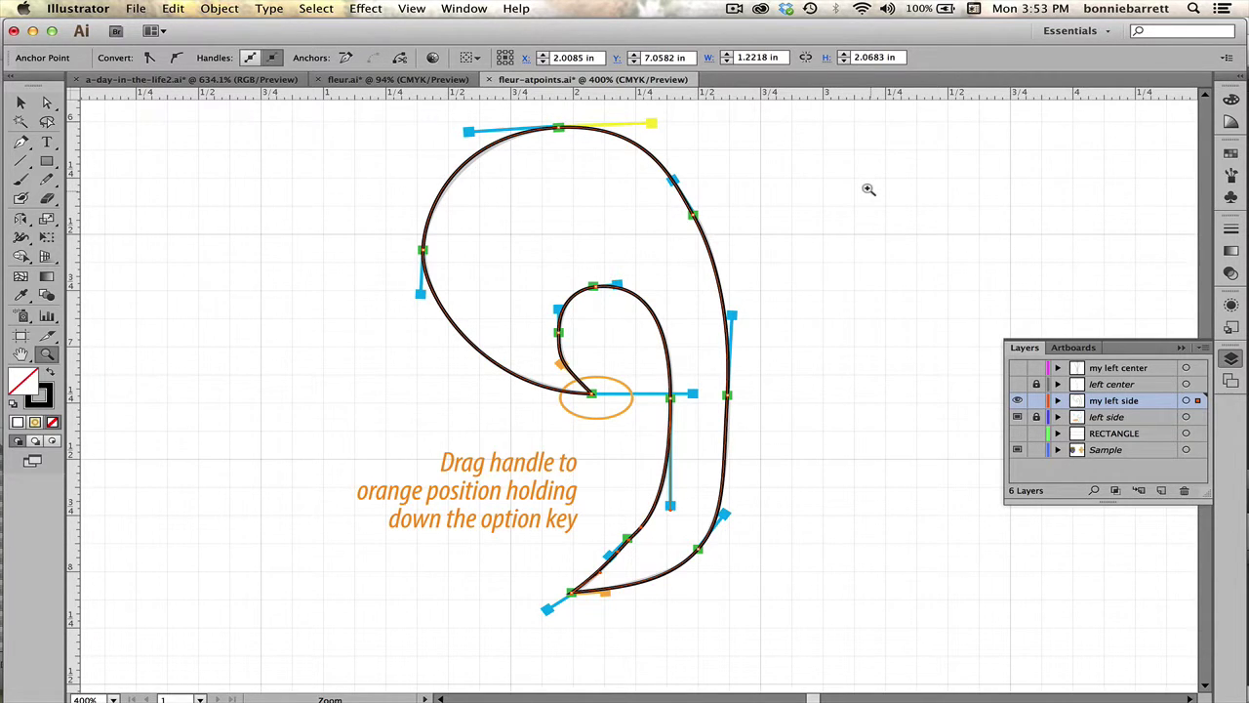
left_click(1016, 367)
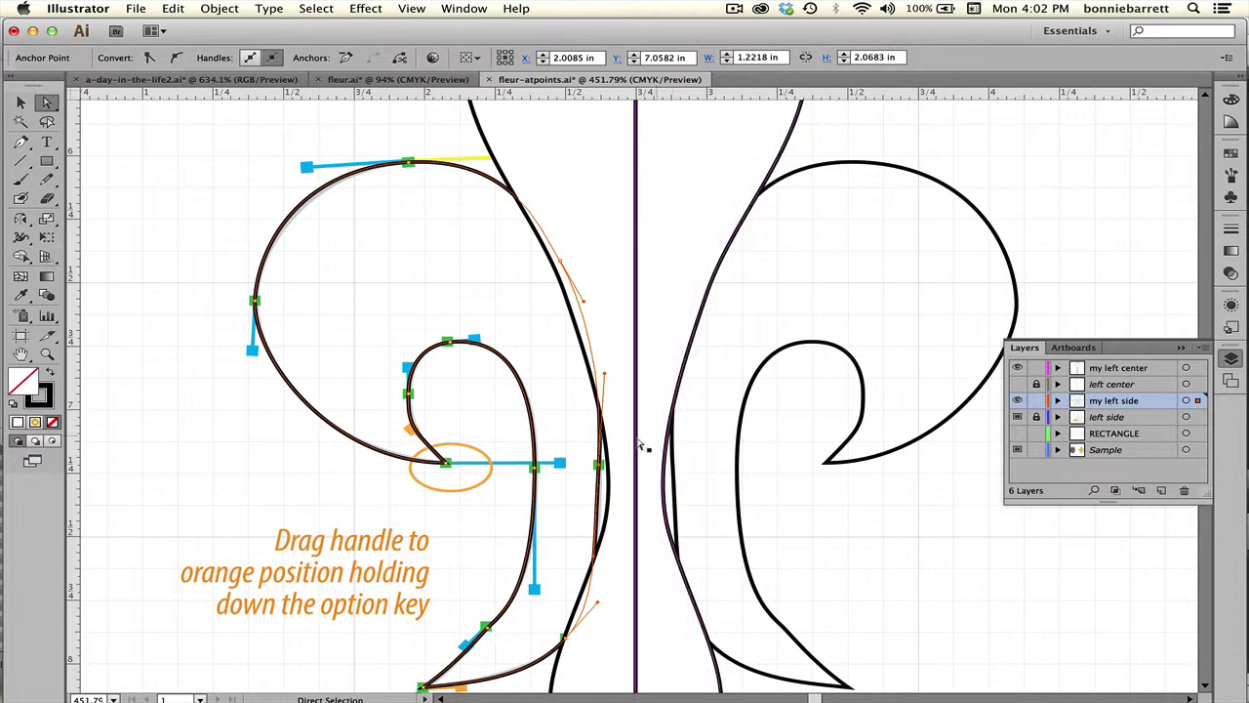
Select the left scroll's anchor nearest the center line and check the Keyboard Increment in the General preferences
left_click(492, 491)
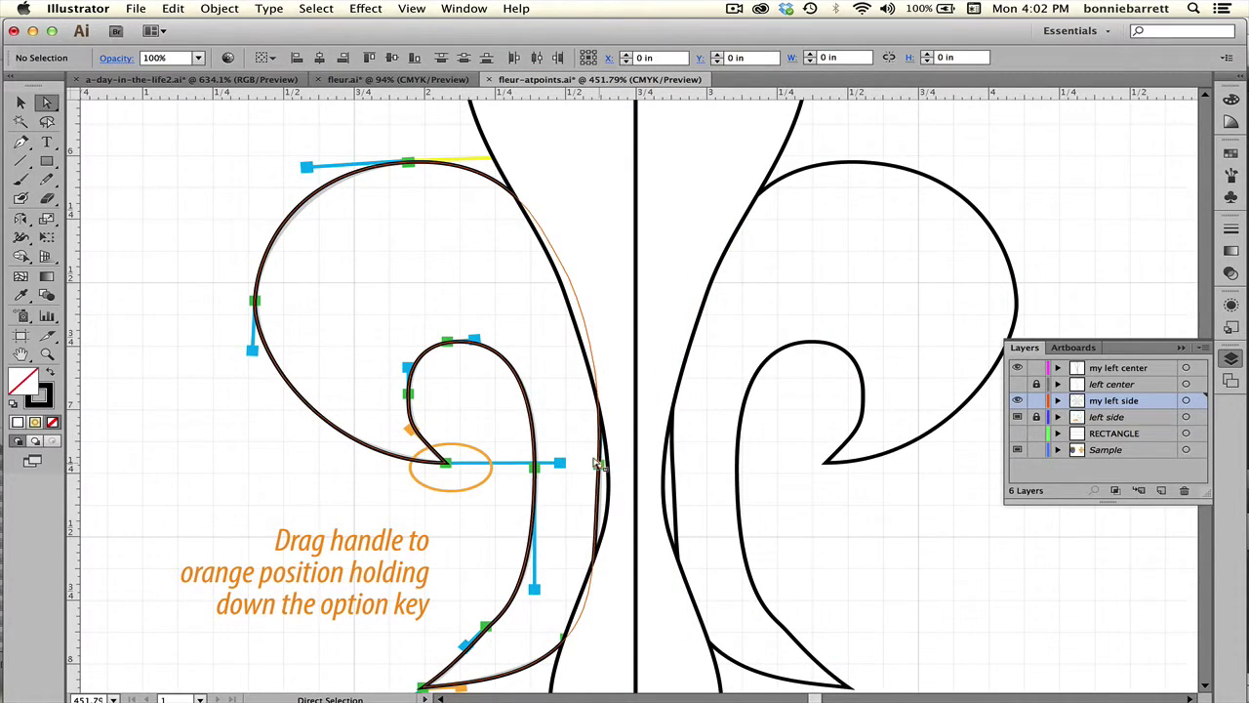
left_click(598, 465)
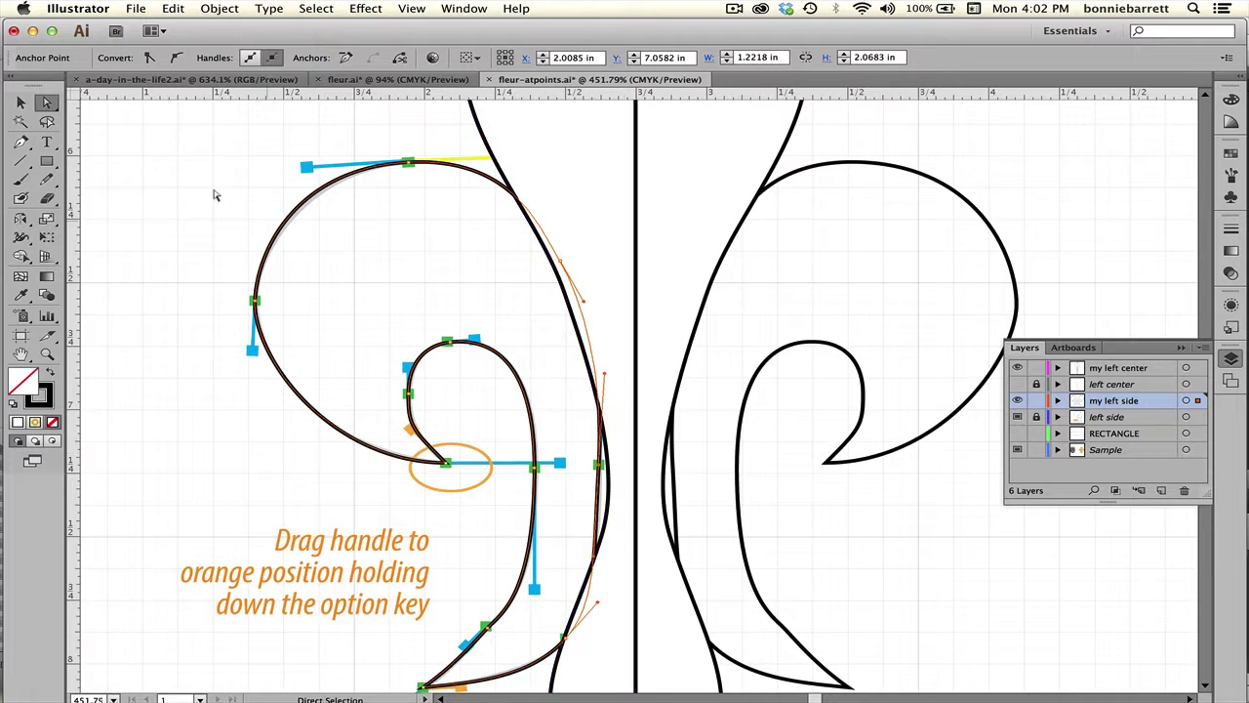
left_click(68, 9)
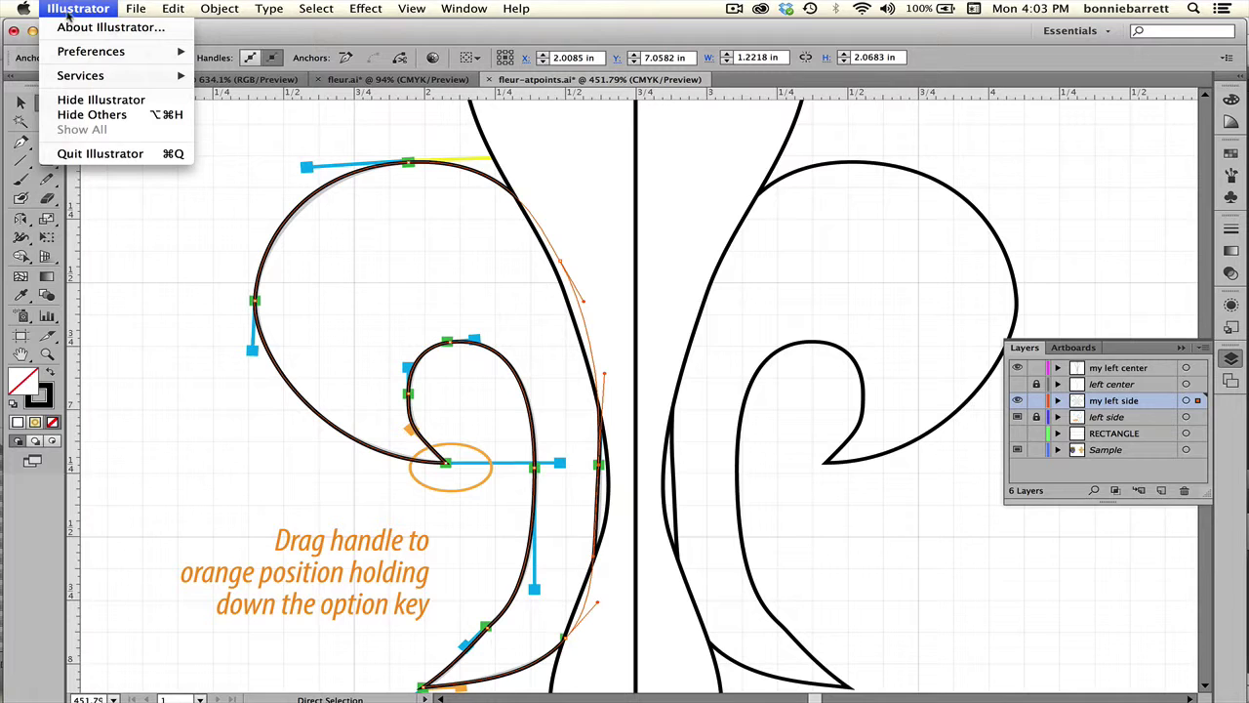
mouse_move(75, 54)
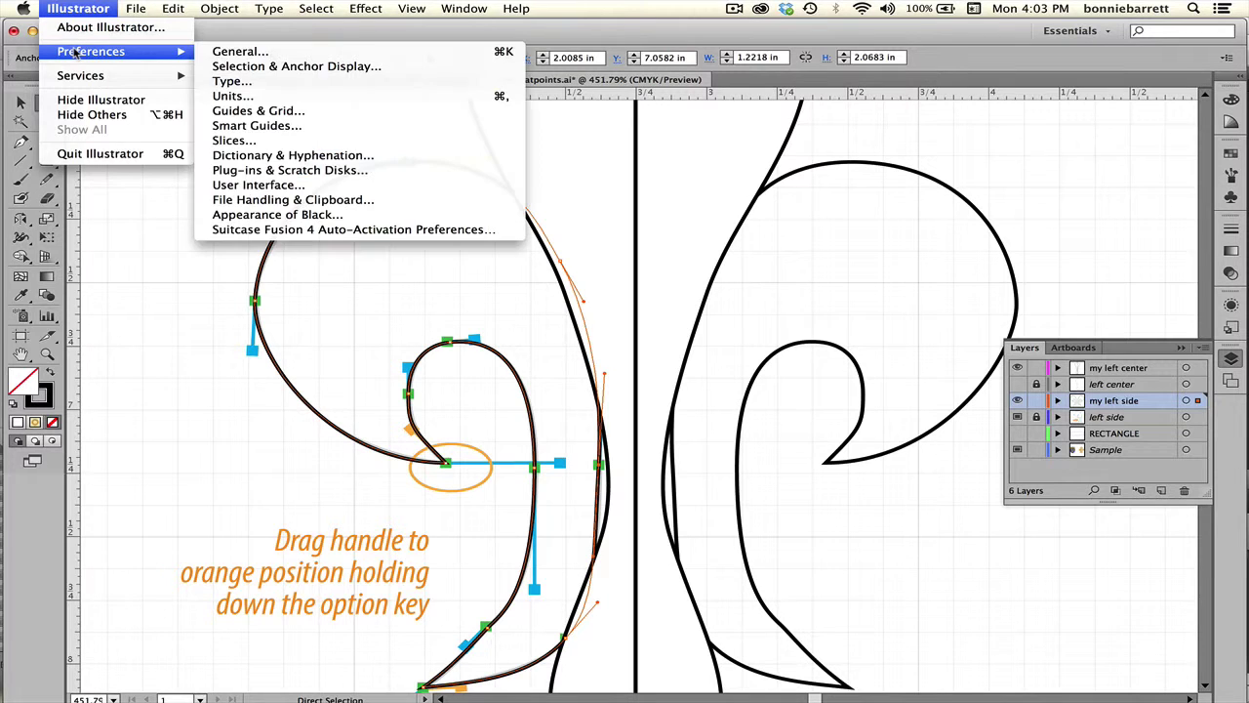
left_click(233, 58)
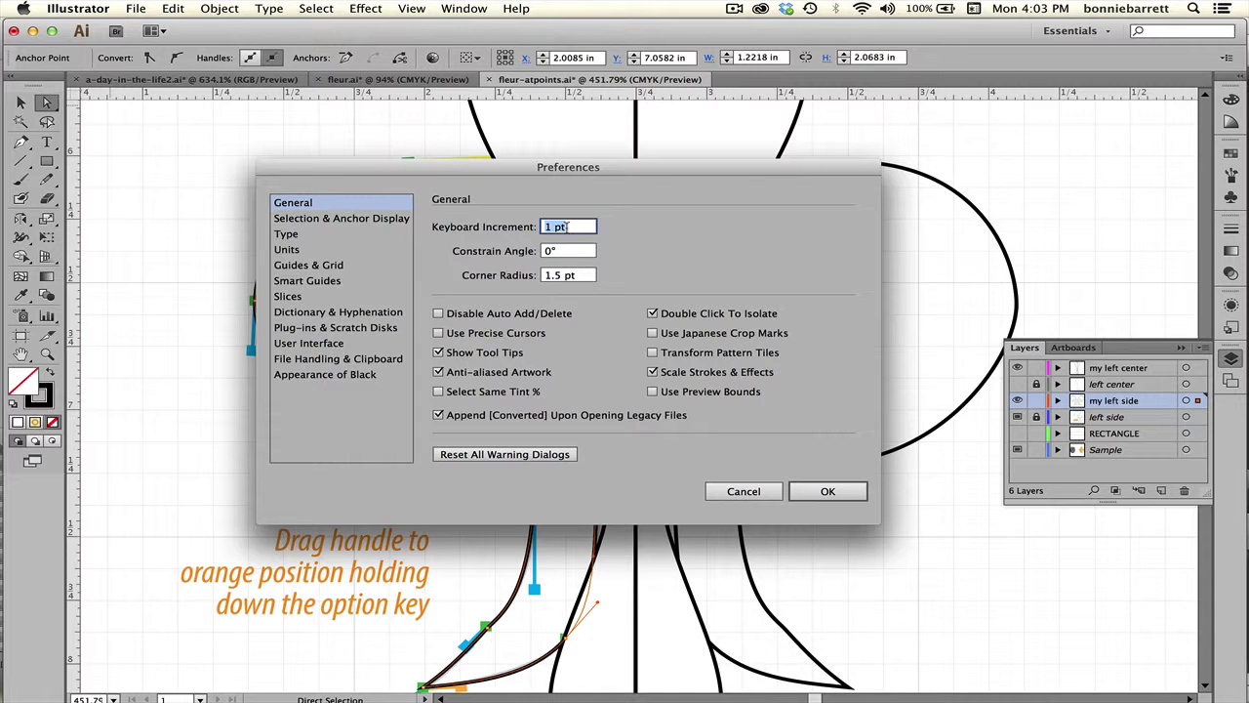
left_click(829, 493)
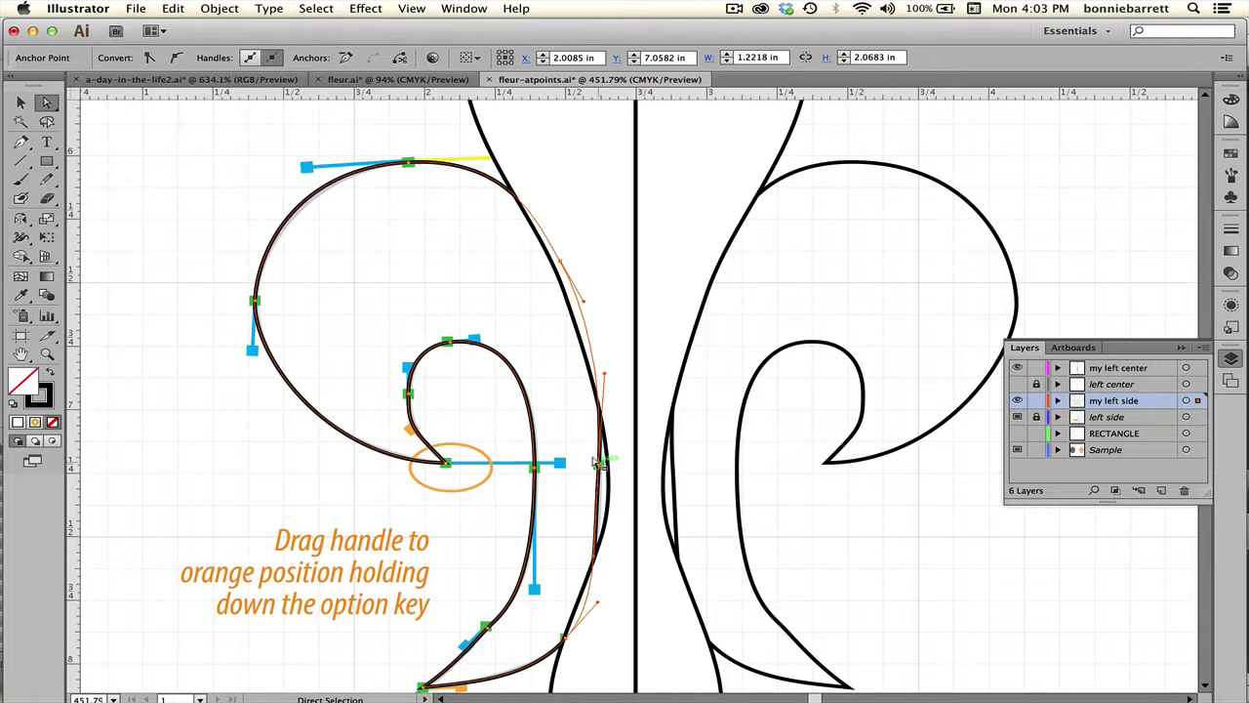
Nudge the innermost anchor of each side scroll about 2 pt toward the center line so it meets the center piece
left_click_drag(597, 464, 598, 464)
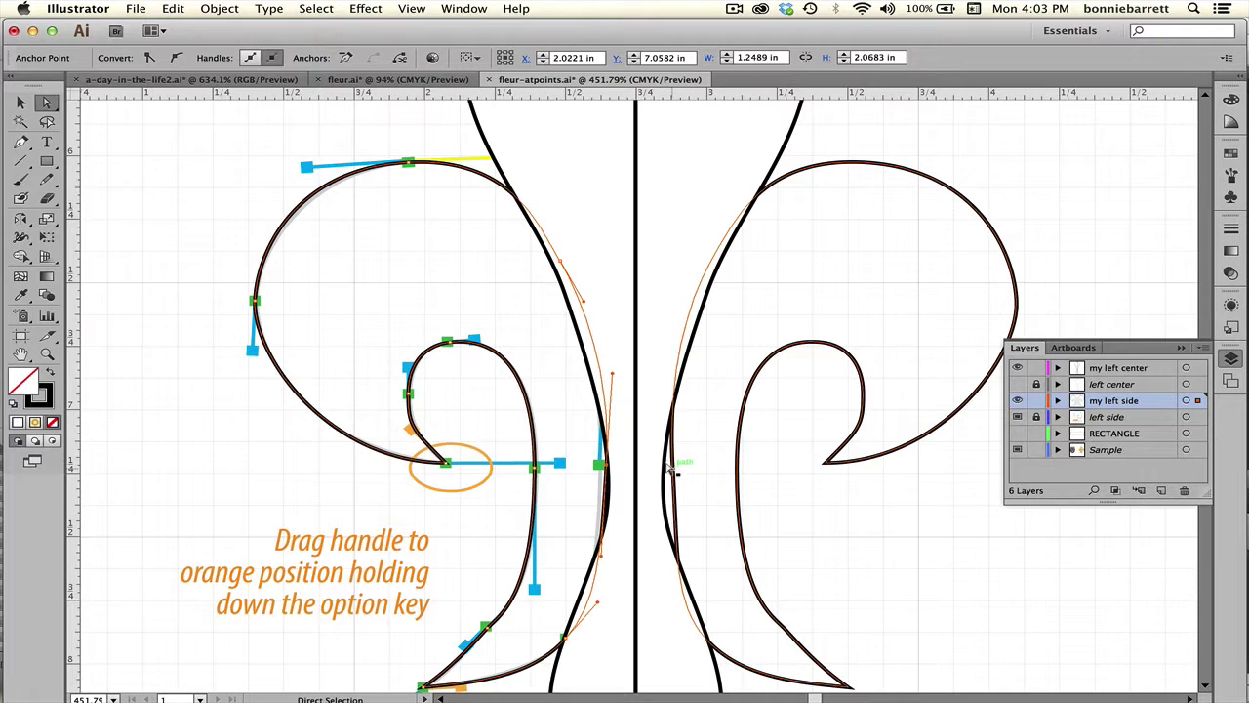
left_click(673, 468)
left_click(682, 468)
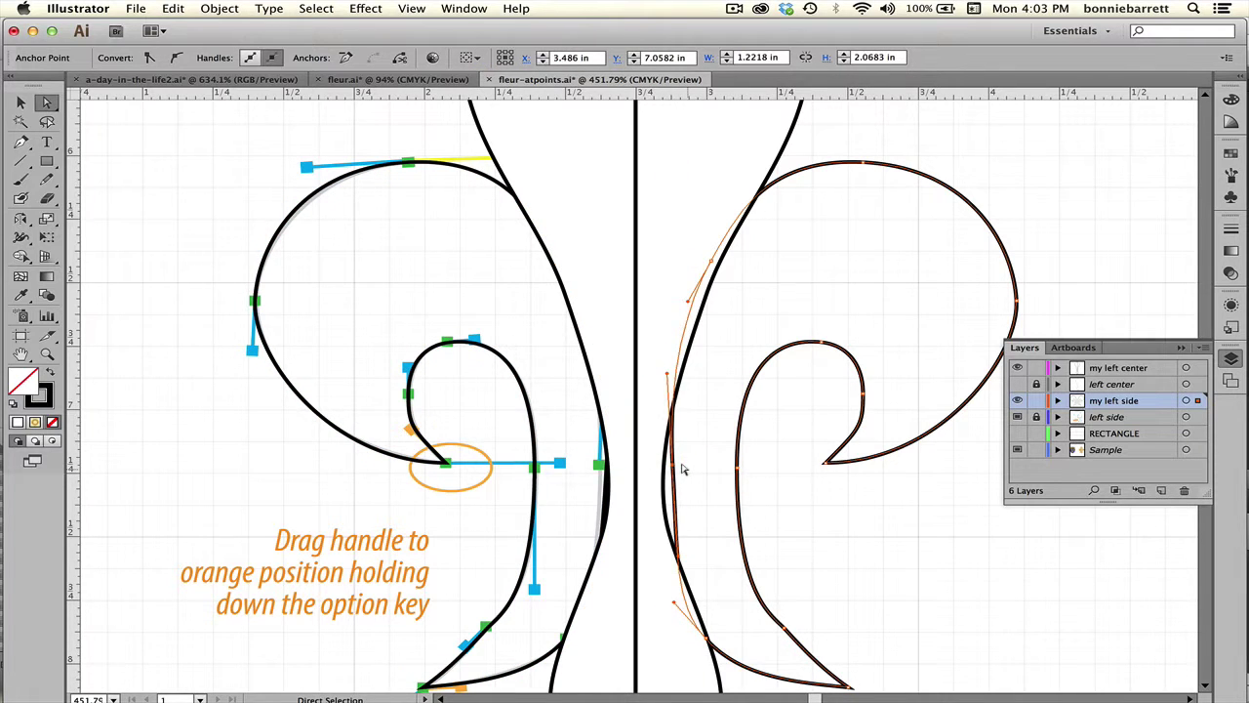
key("Left")
key("Left")
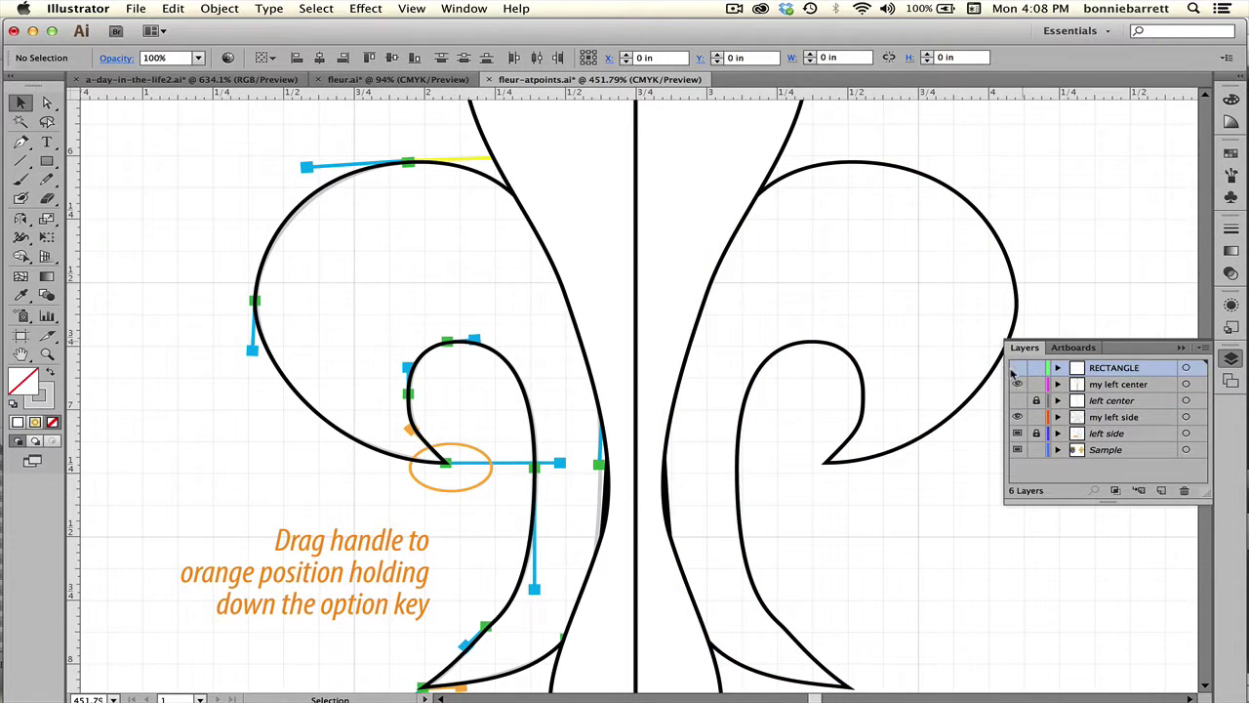
Show and lock the RECTANGLE template layer, add a new layer, and trace the gray band rectangle on it with the Rectangle tool
left_click(1017, 367)
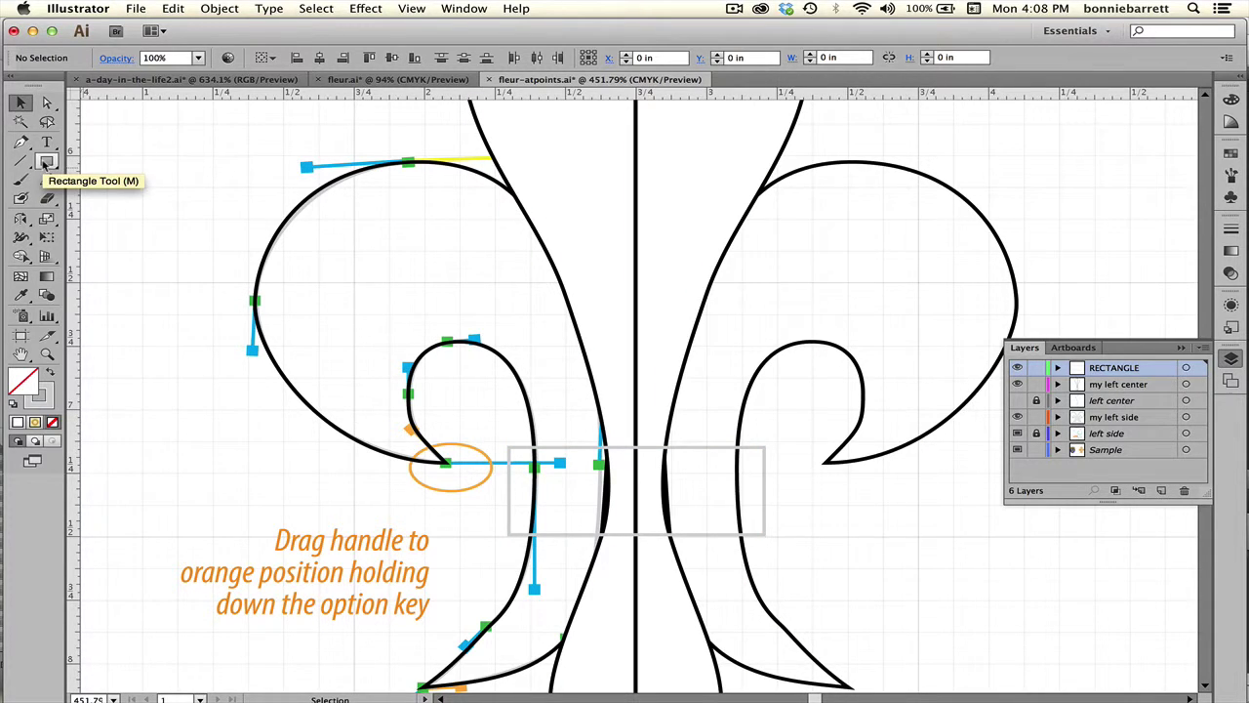
left_click(1167, 492)
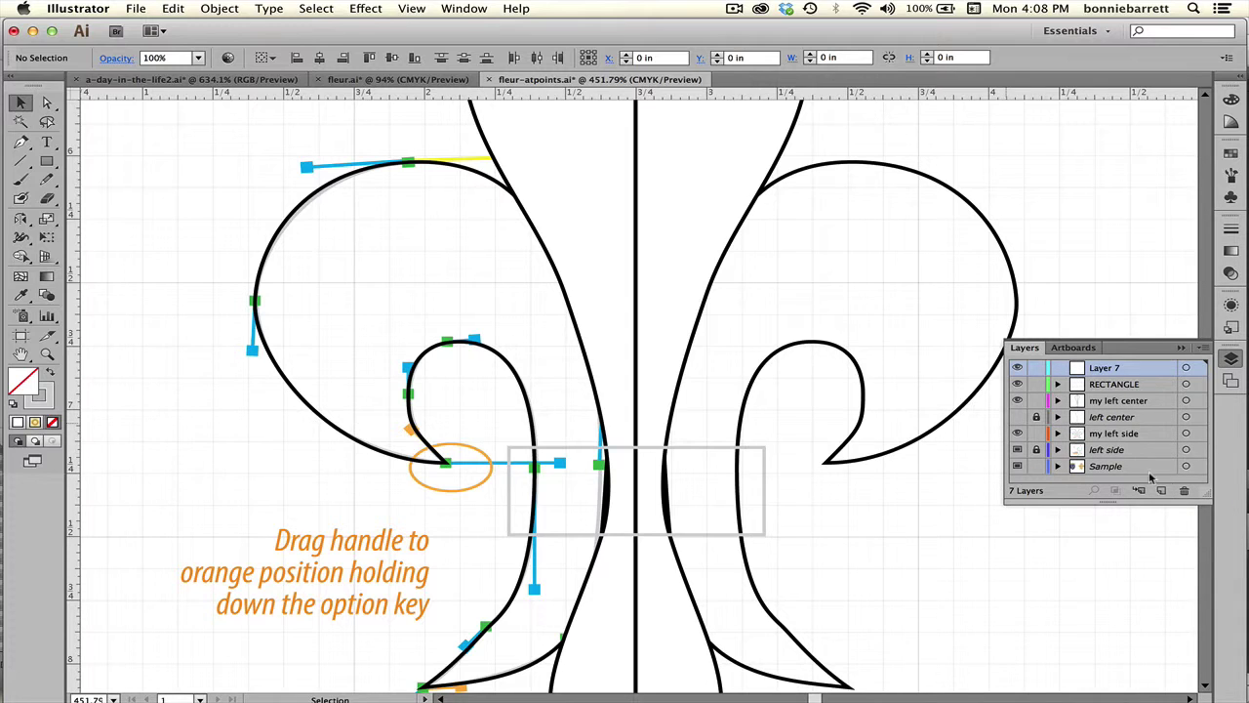
left_click(1035, 384)
left_click(48, 162)
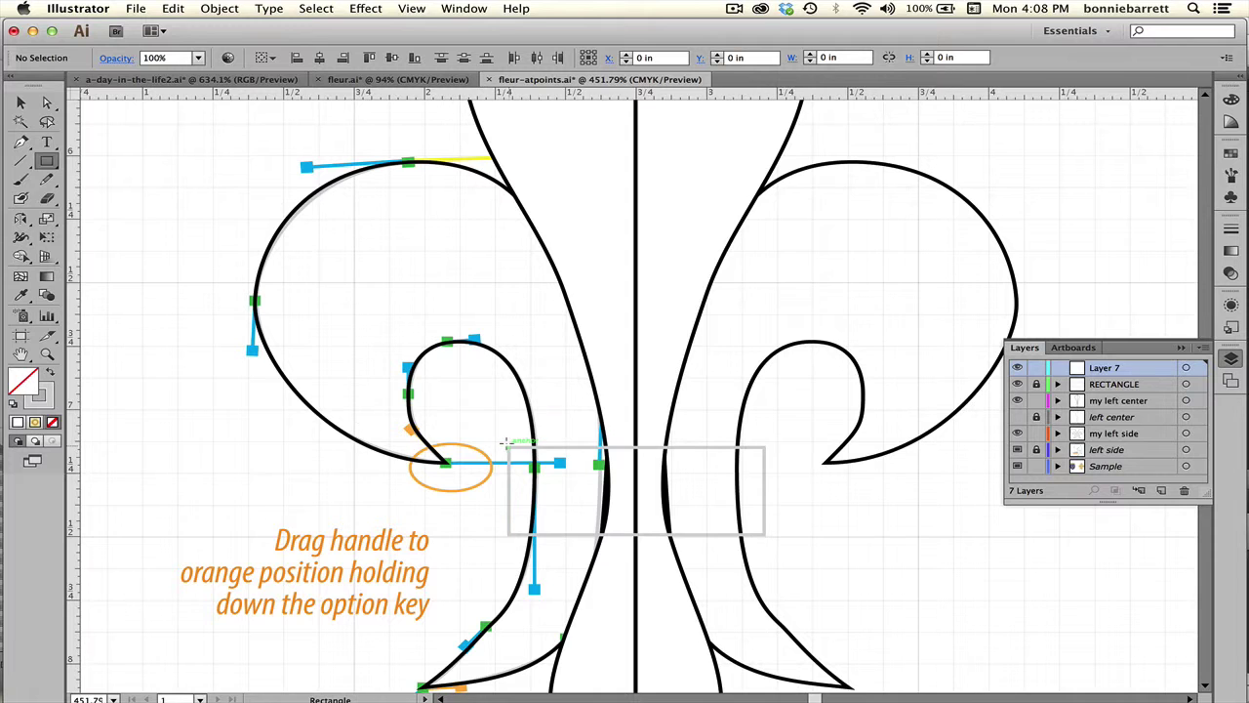
left_click_drag(508, 449, 760, 532)
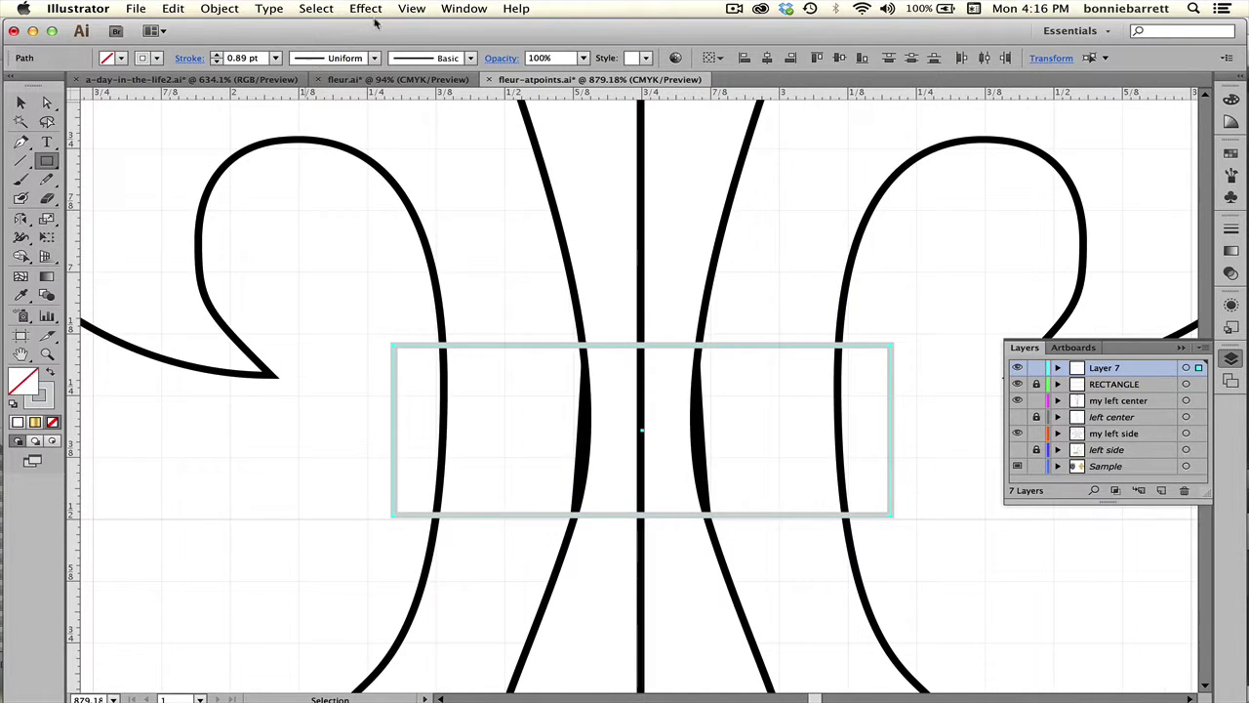
Add anchor points to the traced band rectangle so each side gains a midpoint anchor
left_click(409, 9)
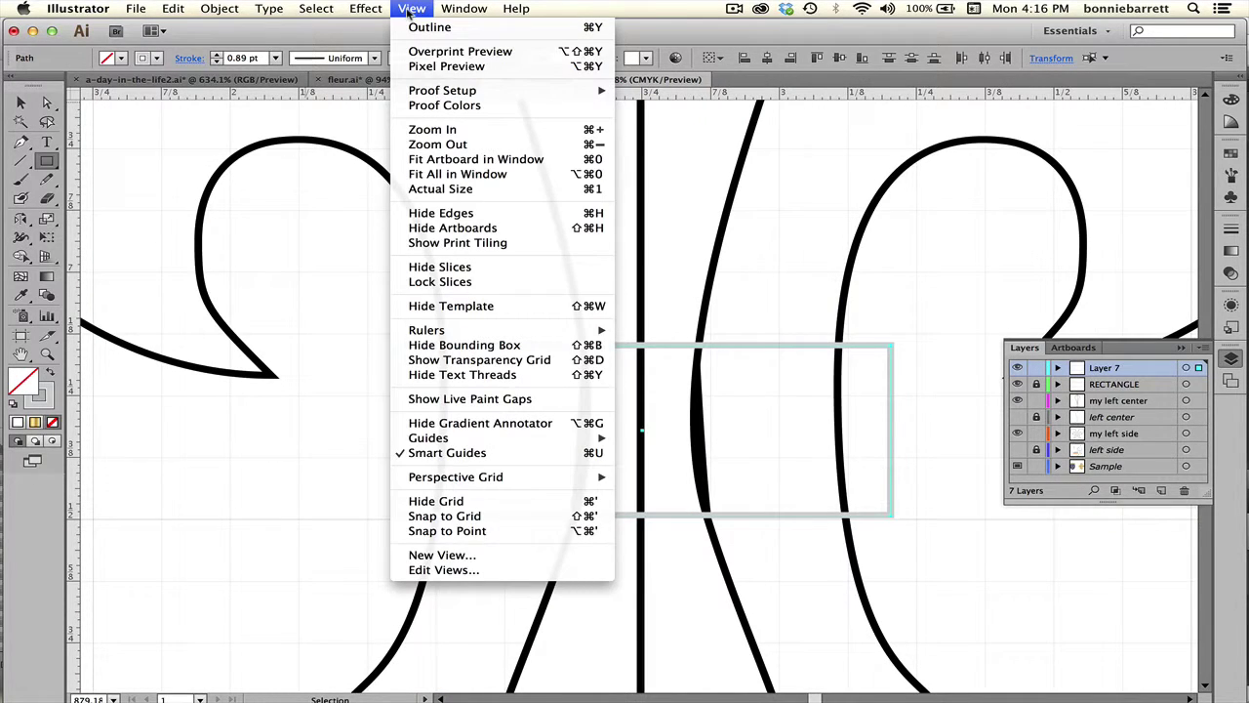
left_click(454, 160)
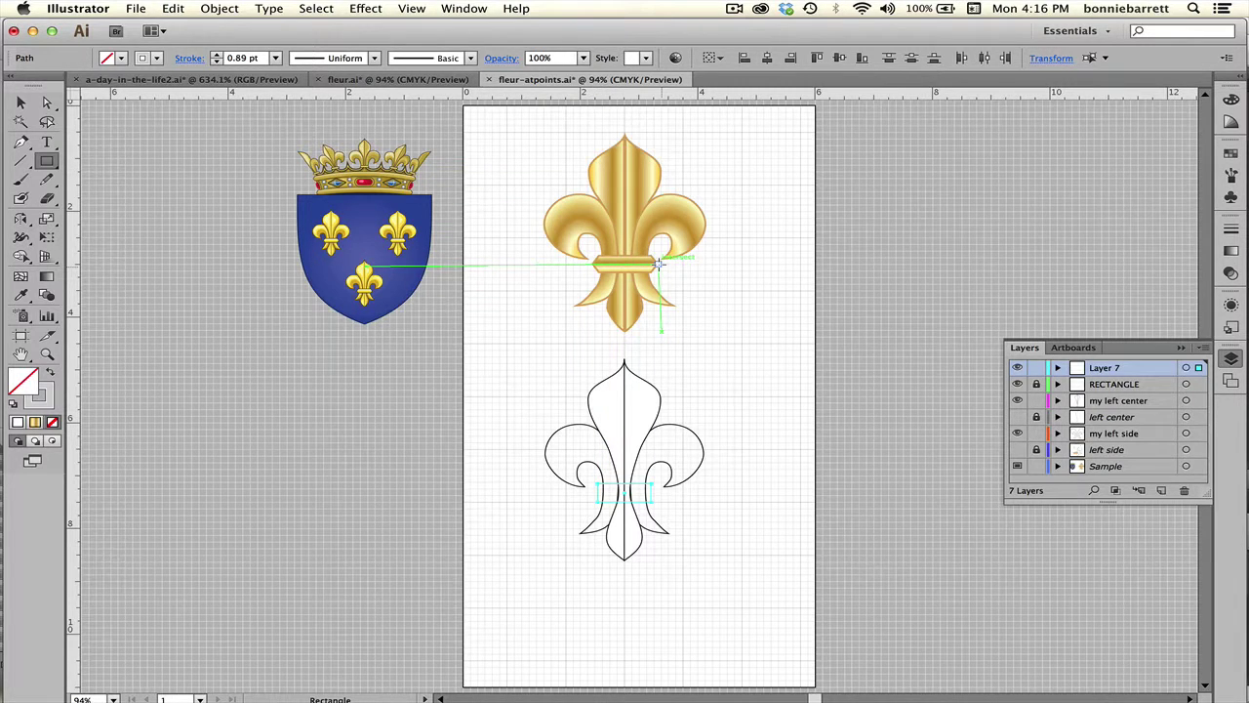
key("v")
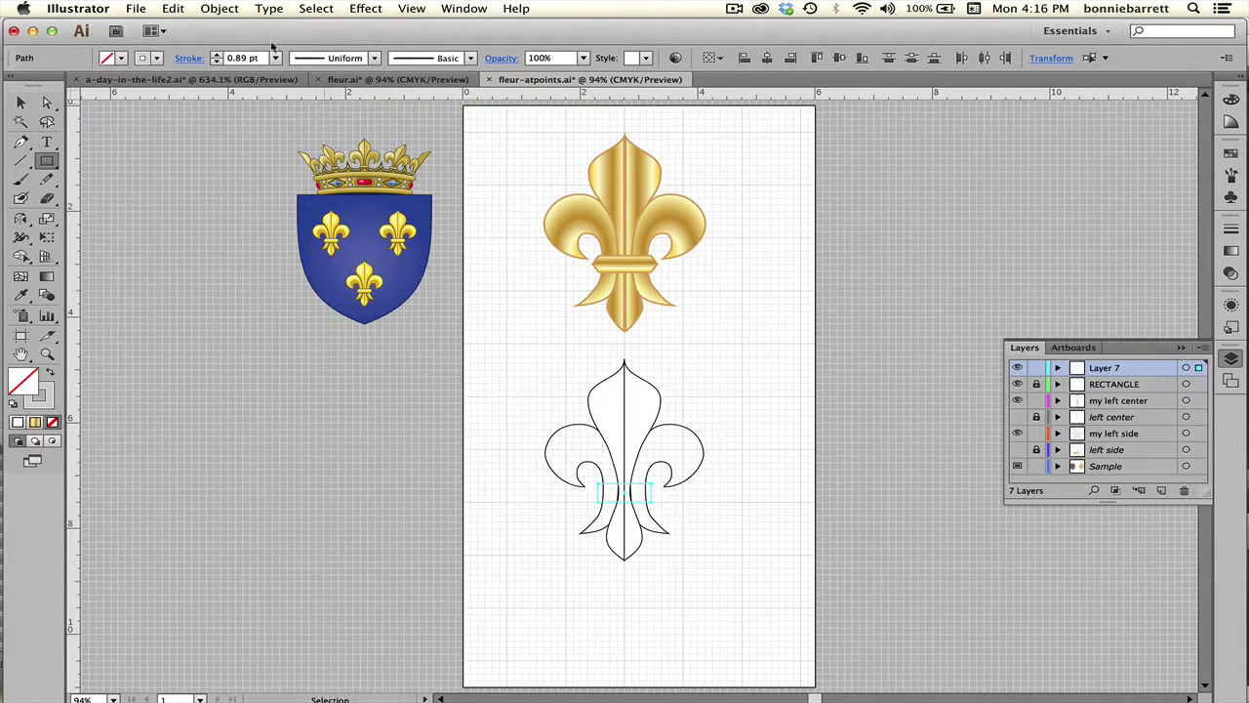
left_click(220, 9)
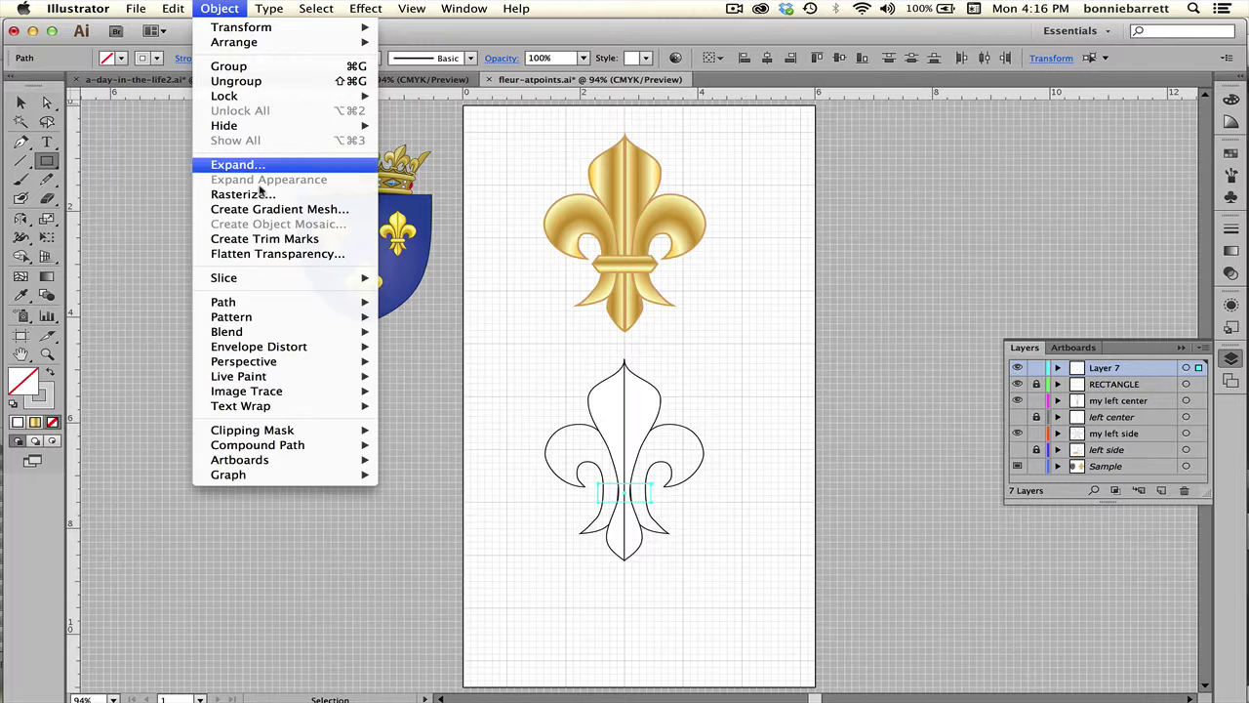
mouse_move(280, 302)
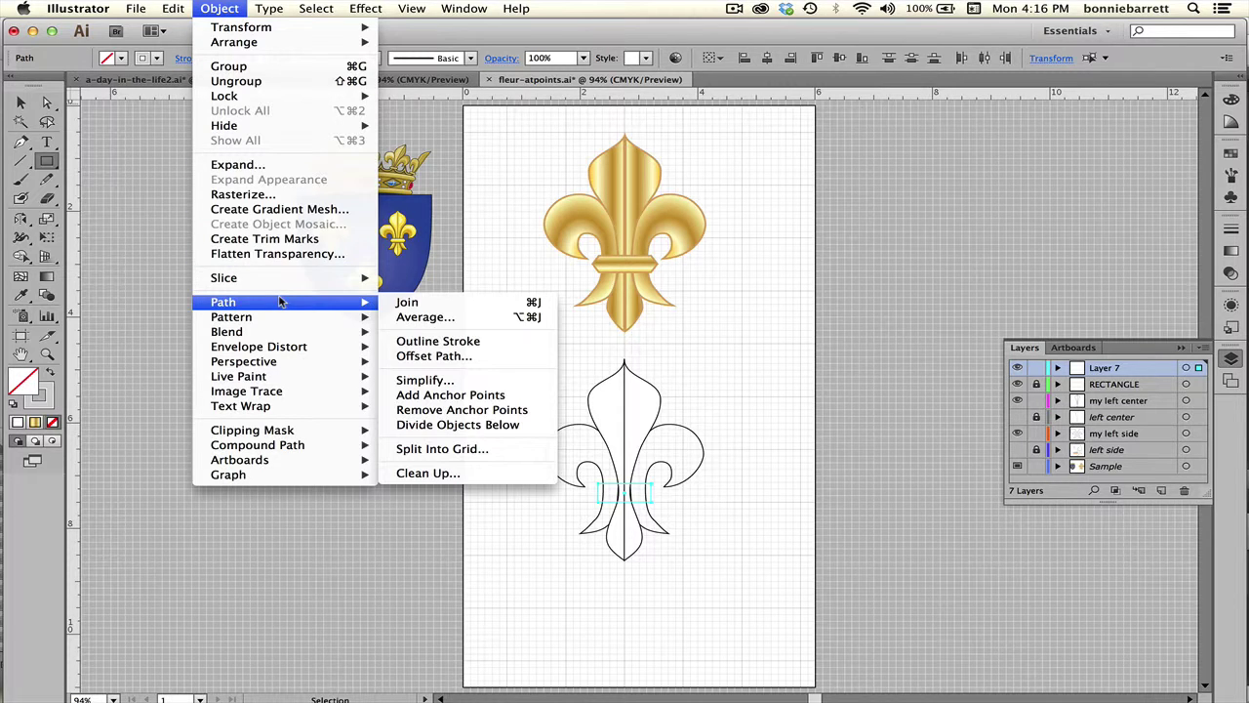
left_click(479, 398)
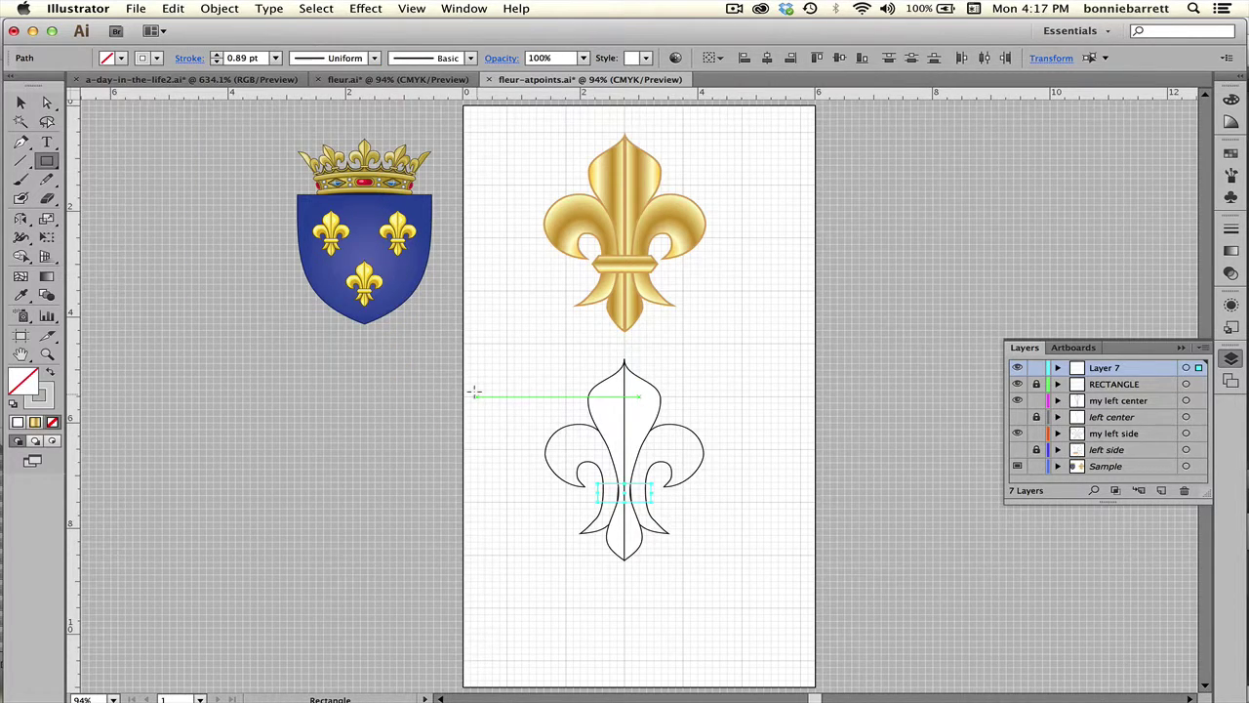
Select only the midpoint anchor on the band rectangle's left side and nudge it about 6 pt outward to form a point
key("z")
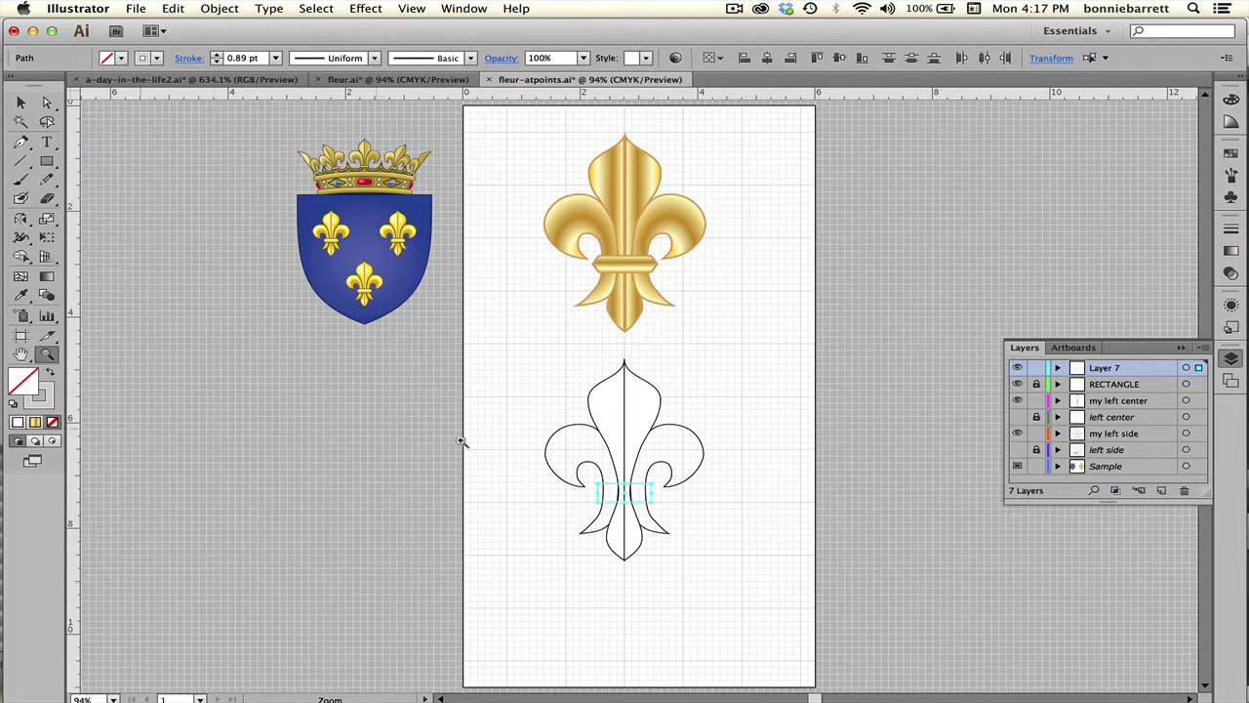
left_click_drag(540, 434, 716, 531)
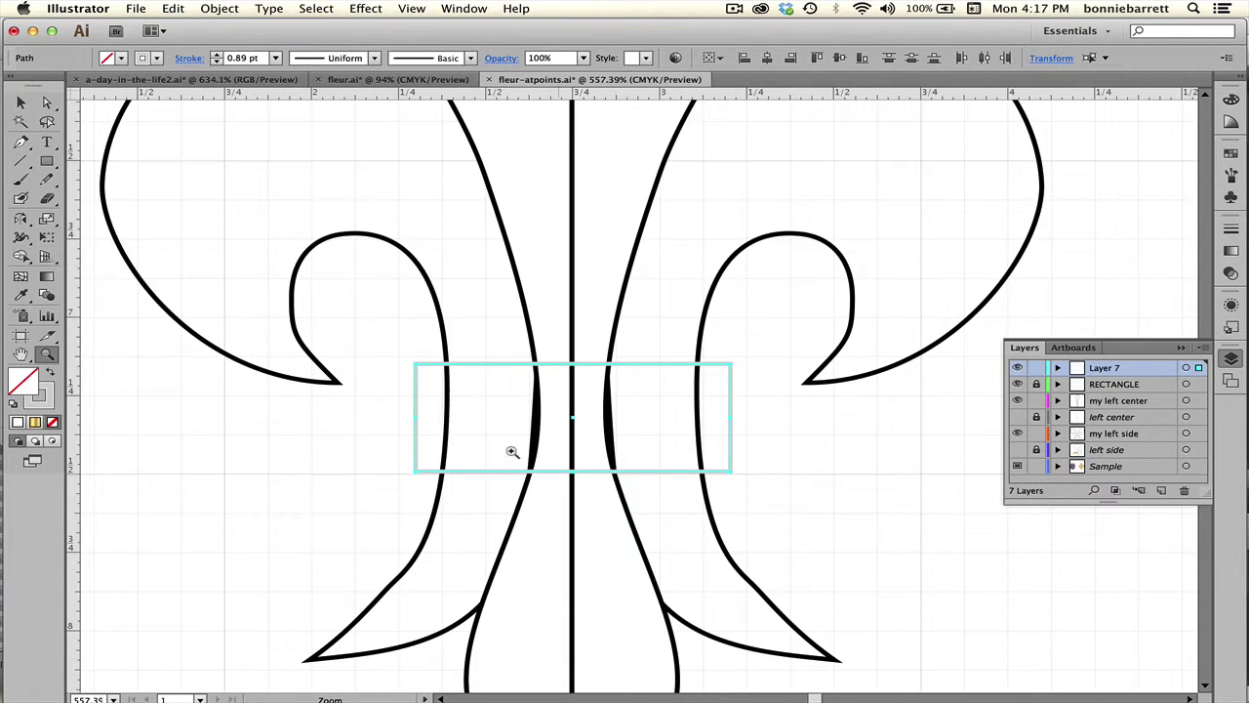
left_click(46, 101)
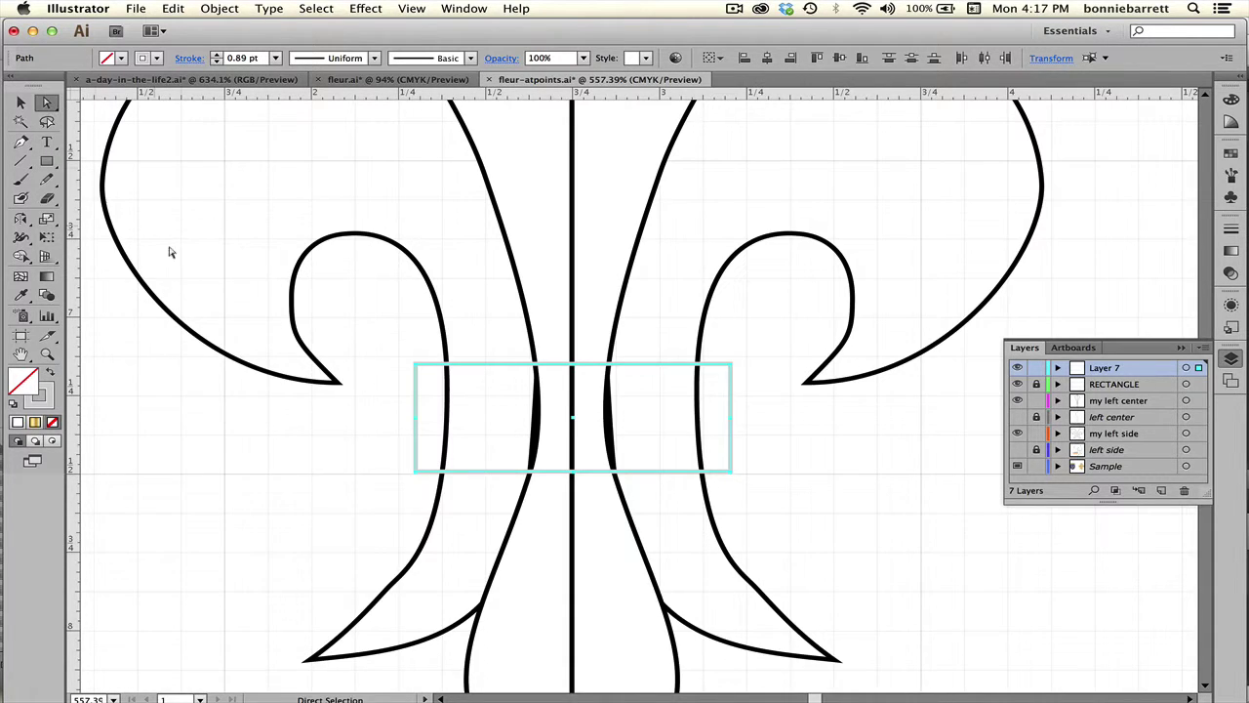
left_click(344, 413)
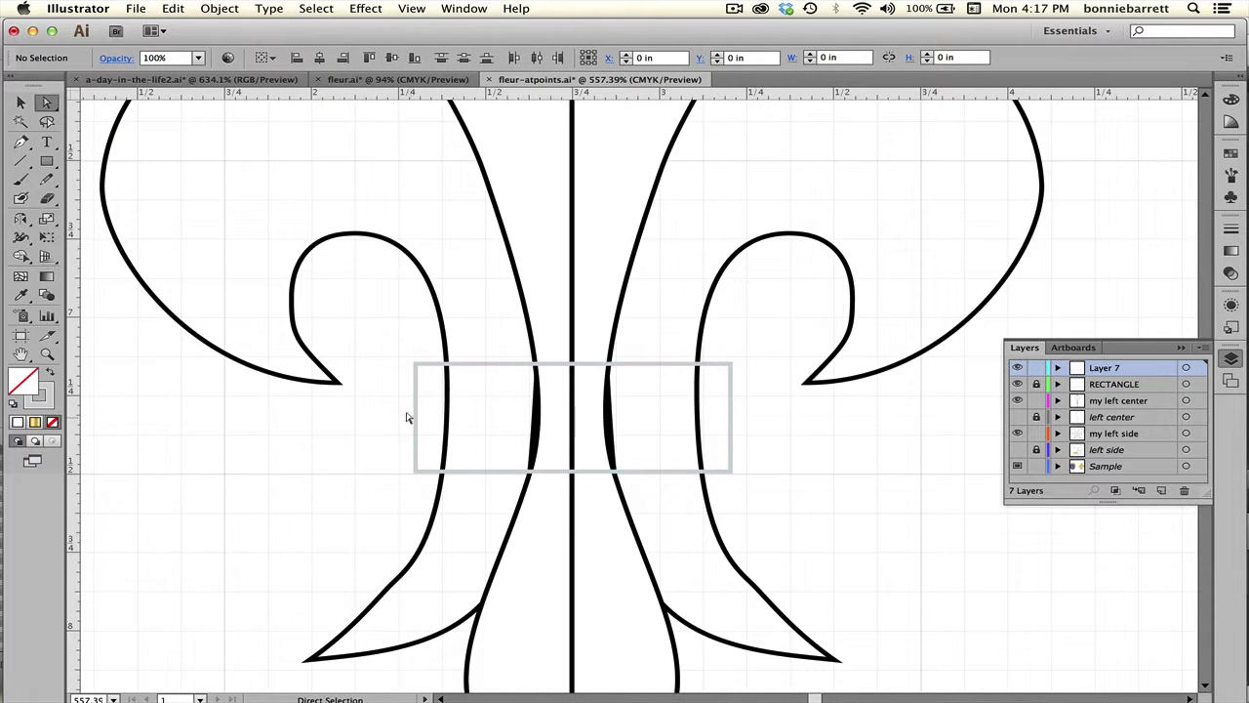
left_click_drag(405, 413, 435, 421)
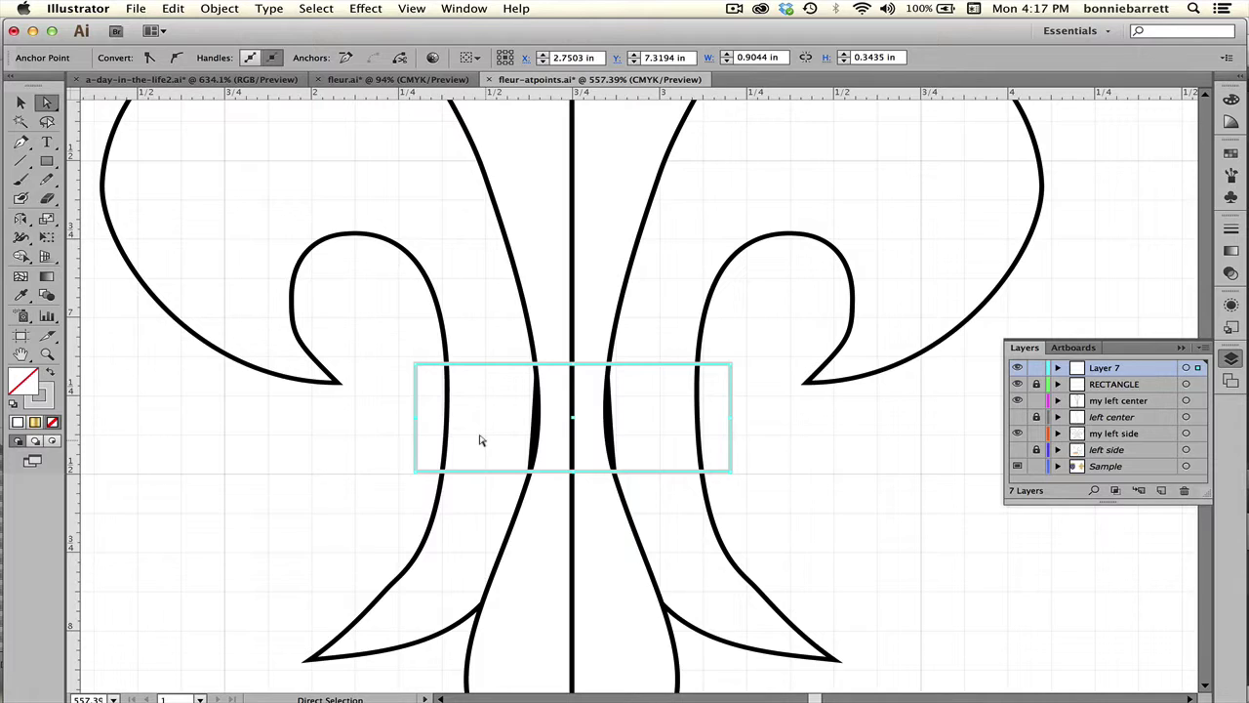
key("Left")
key("Left")
key("Left")
key("Left")
key("Left")
key("Left")
Nudge the midpoint anchor on the band's right side about 6 pt outward, and hide the RECTANGLE template layer
left_click(752, 418)
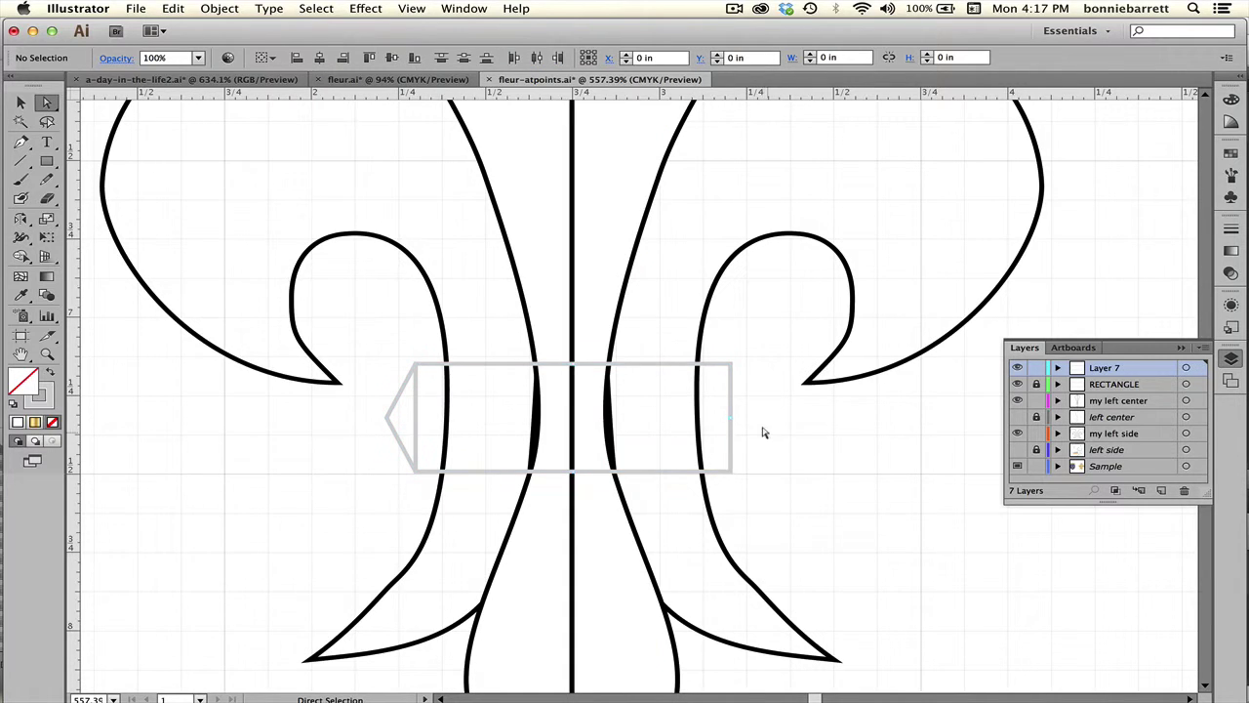
left_click(698, 402)
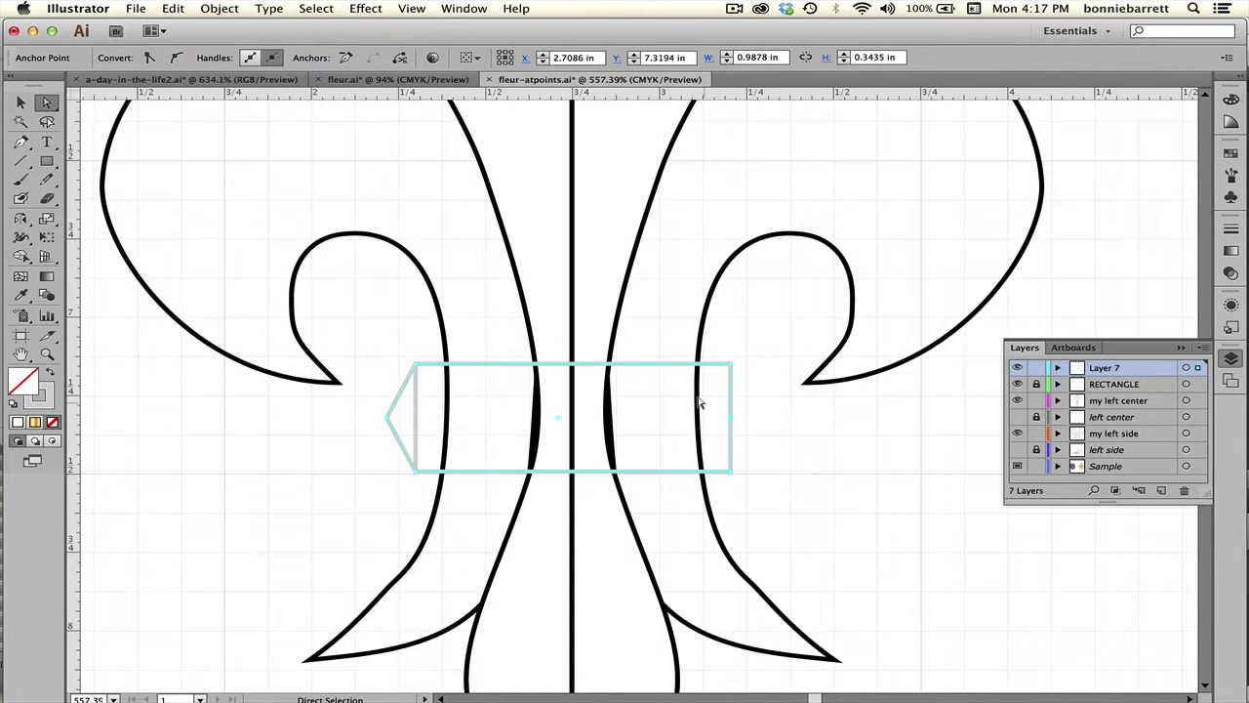
key("Right")
key("Right")
key("Right")
key("Right")
key("Right")
key("Right")
key("Right")
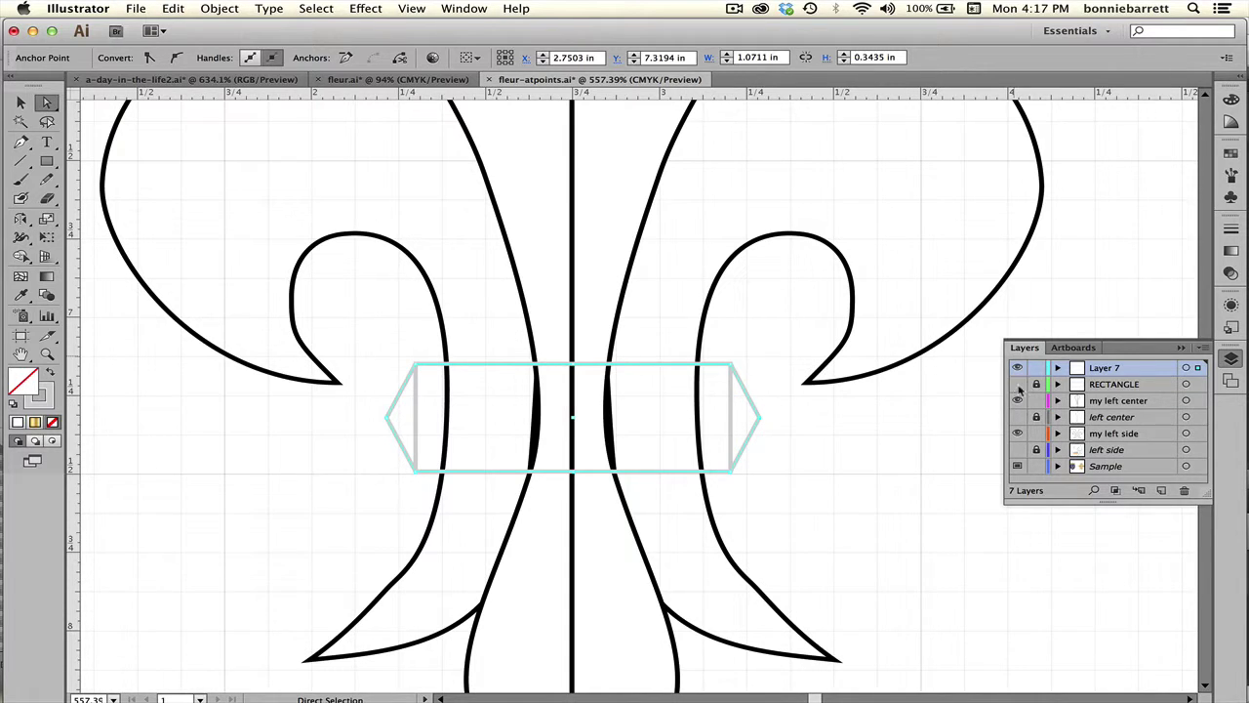
left_click(1017, 385)
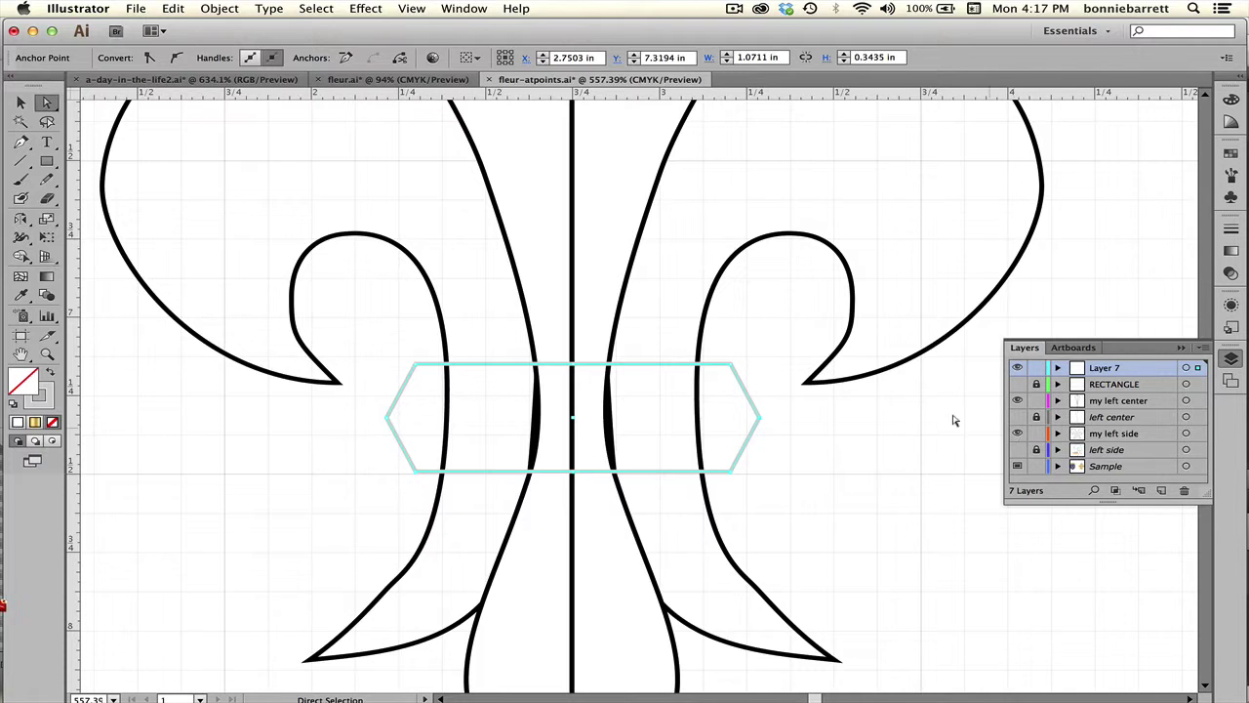
Fill the left and right halves of the center piece with the Gold gradient swatch
left_click(410, 8)
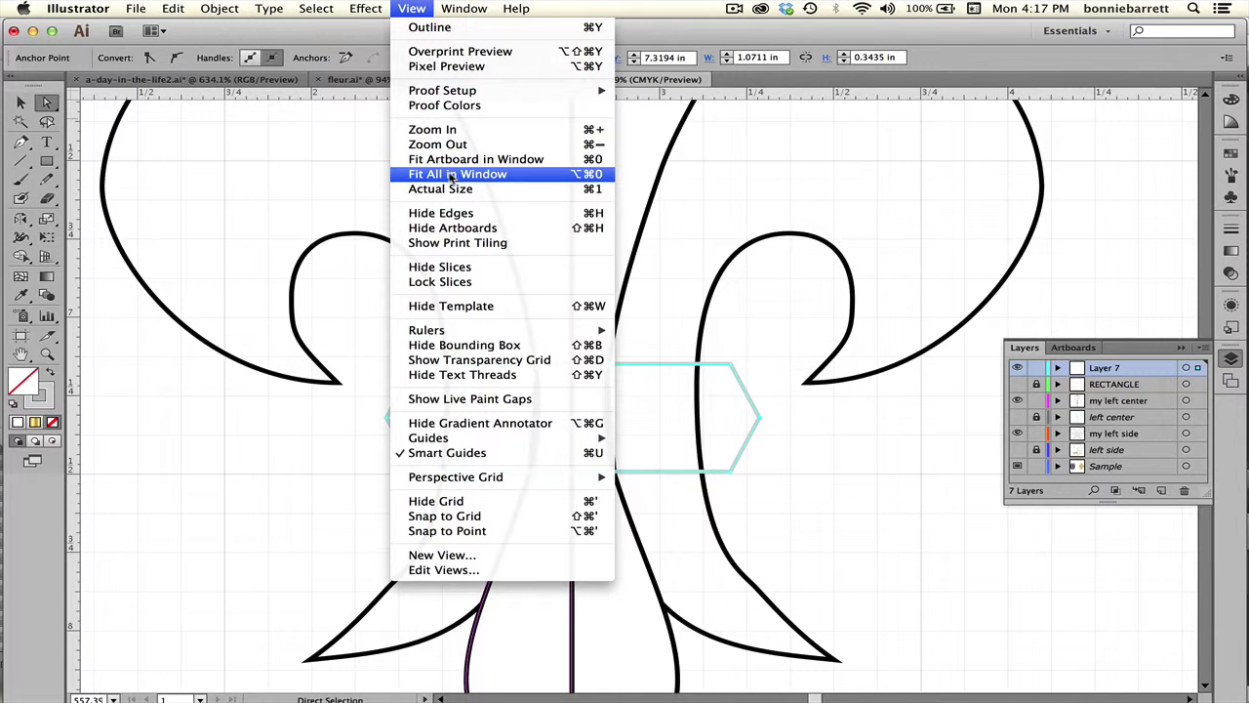
left_click(451, 176)
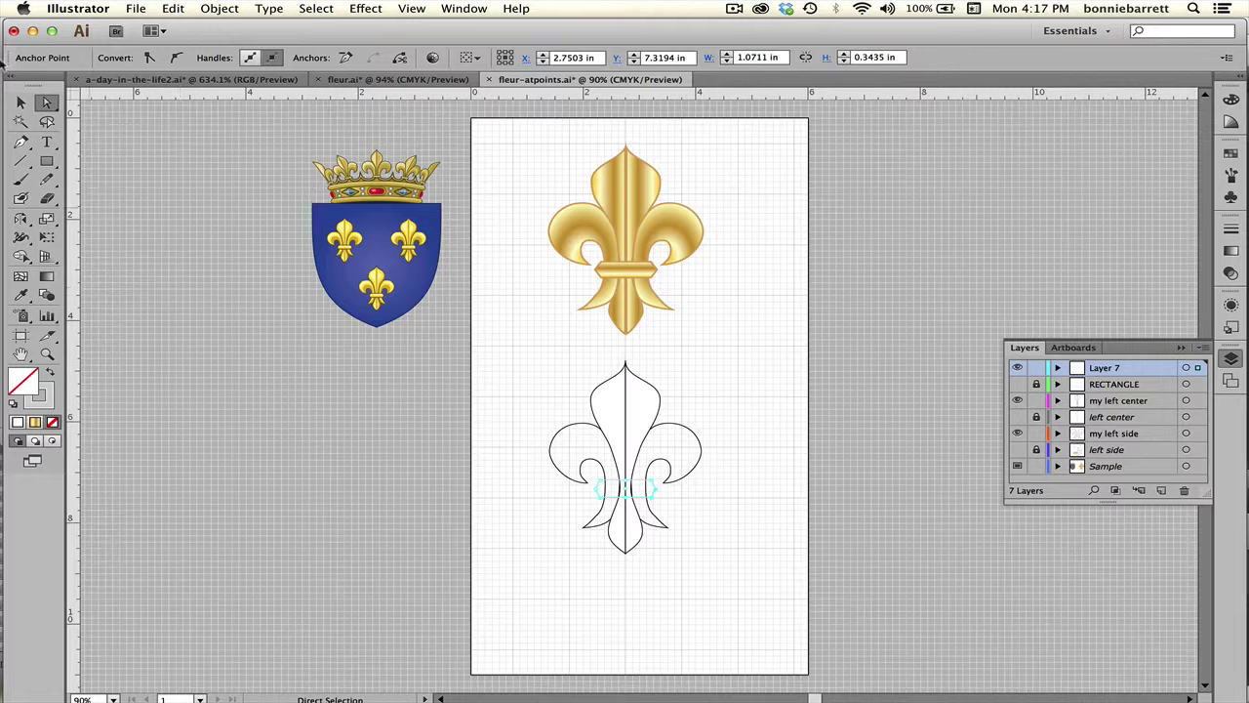
left_click(20, 101)
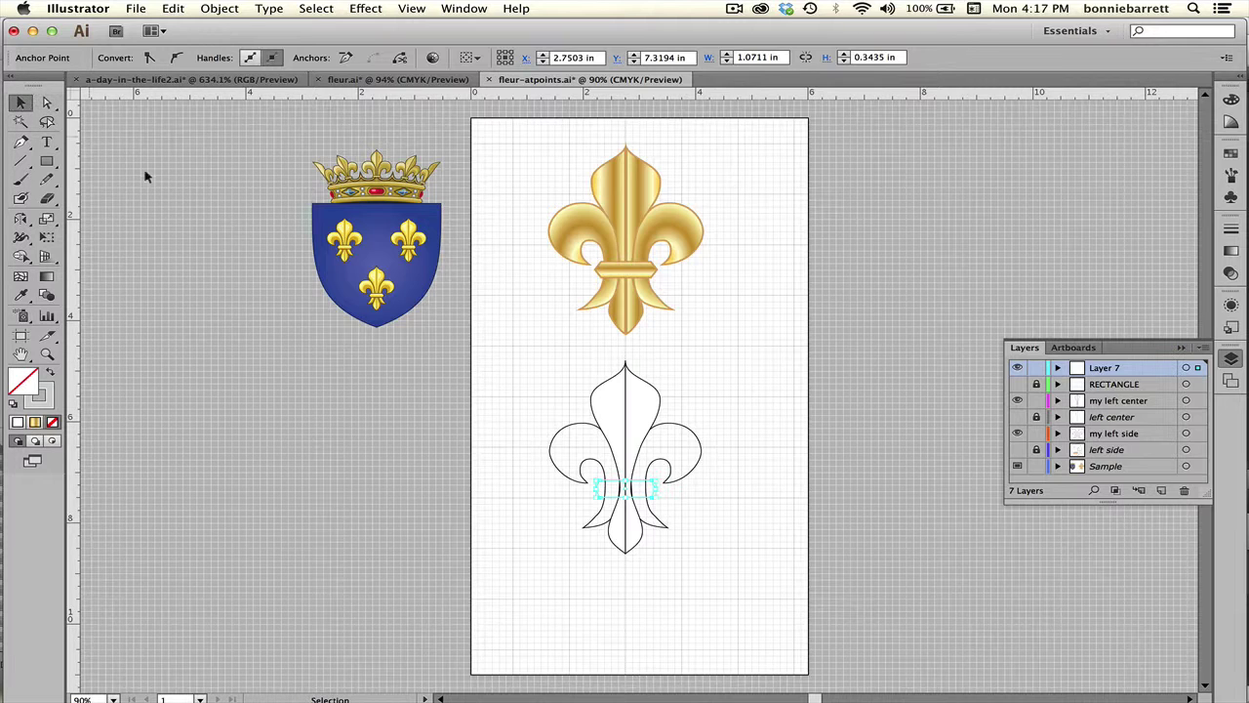
left_click(596, 384)
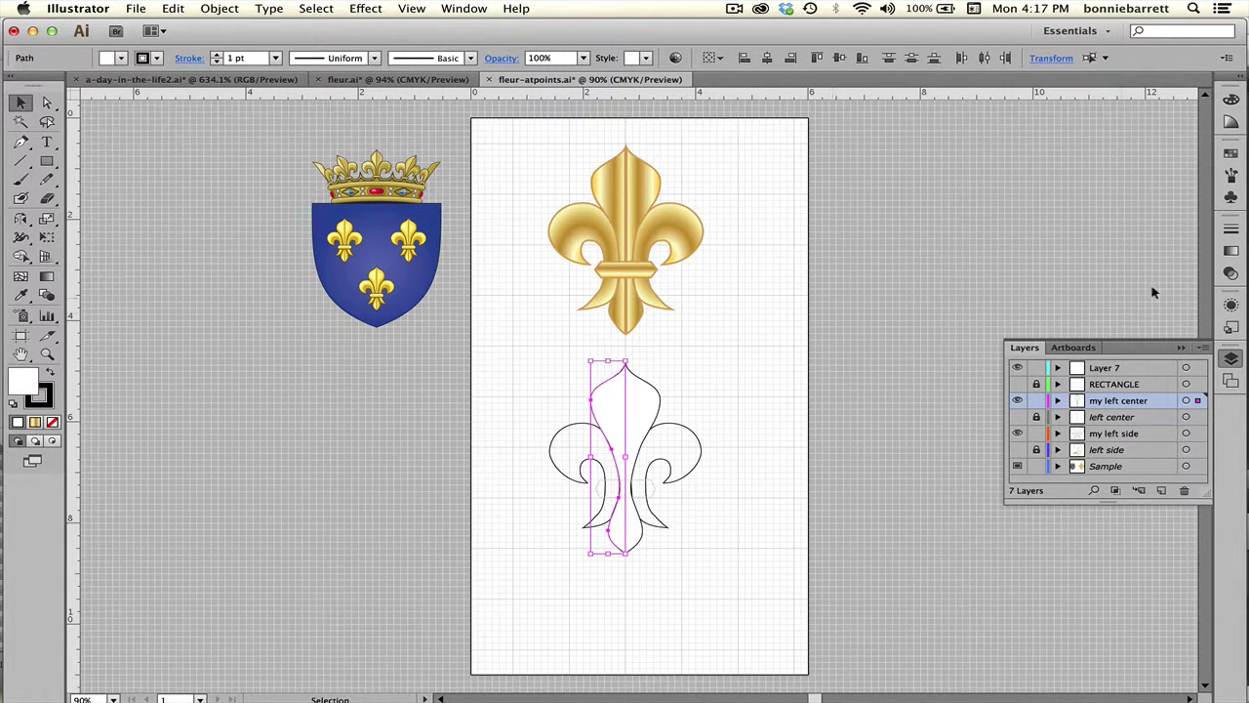
left_click(1231, 153)
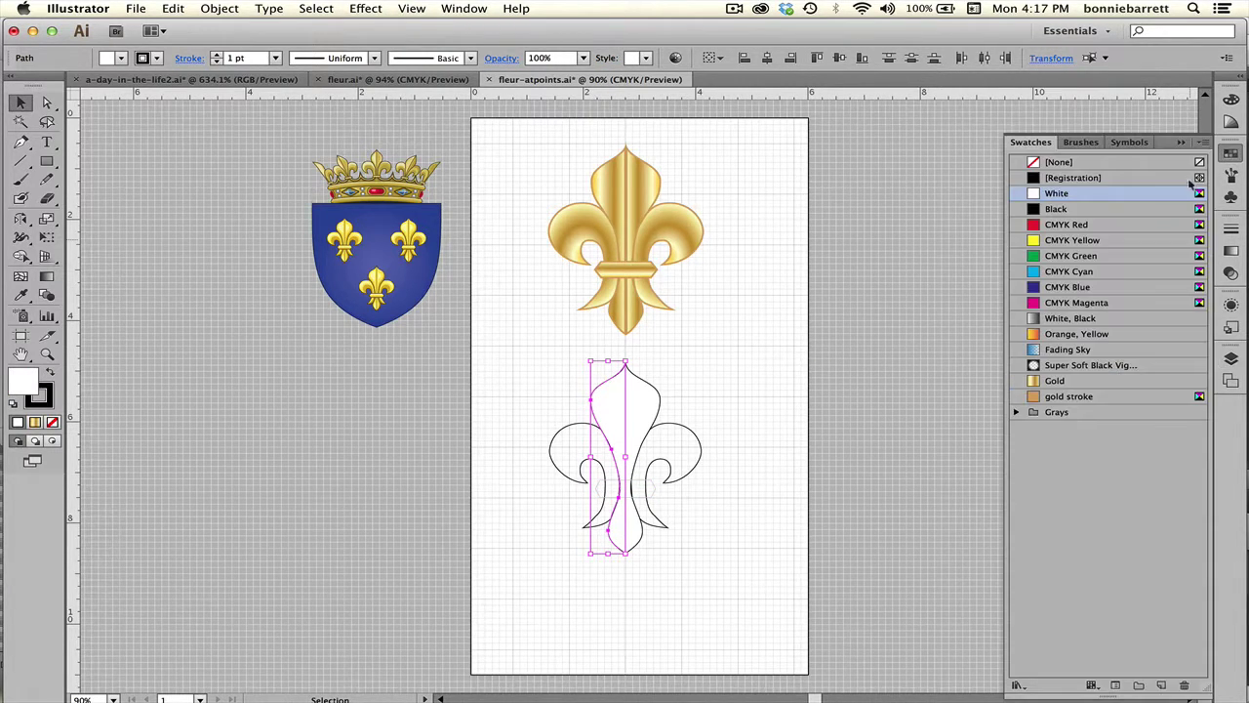
left_click(1041, 384)
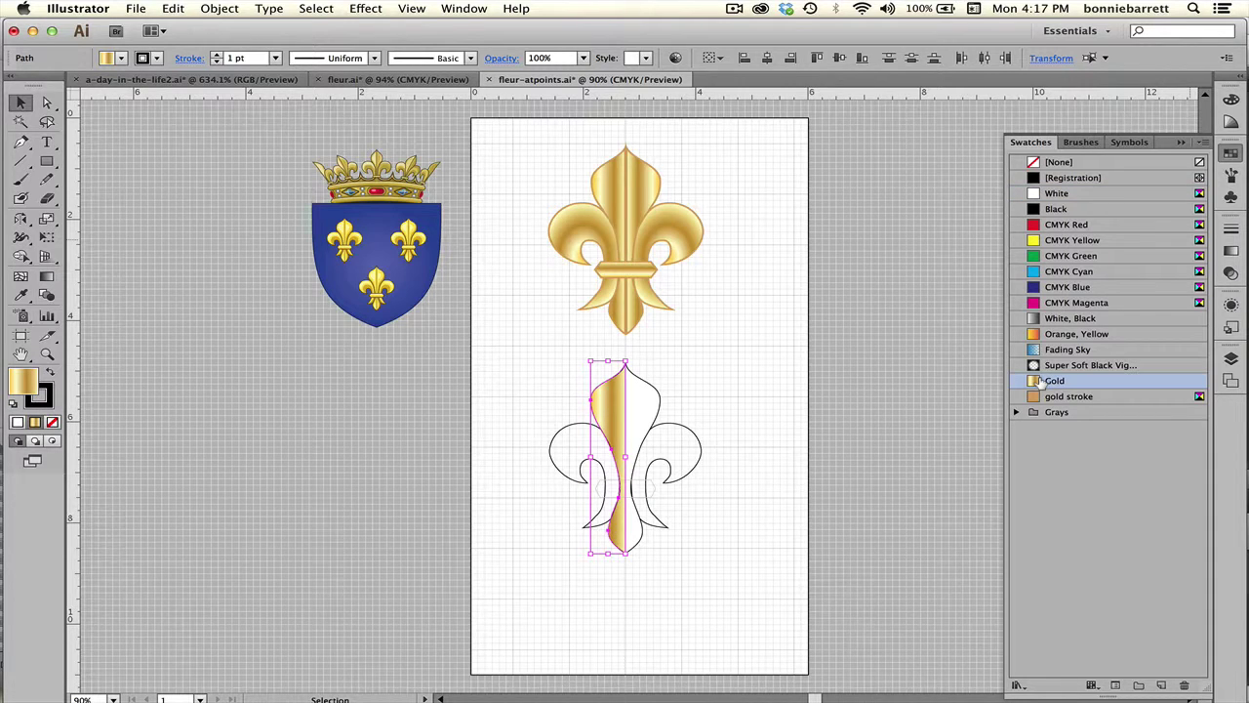
left_click(654, 395)
left_click(1037, 382)
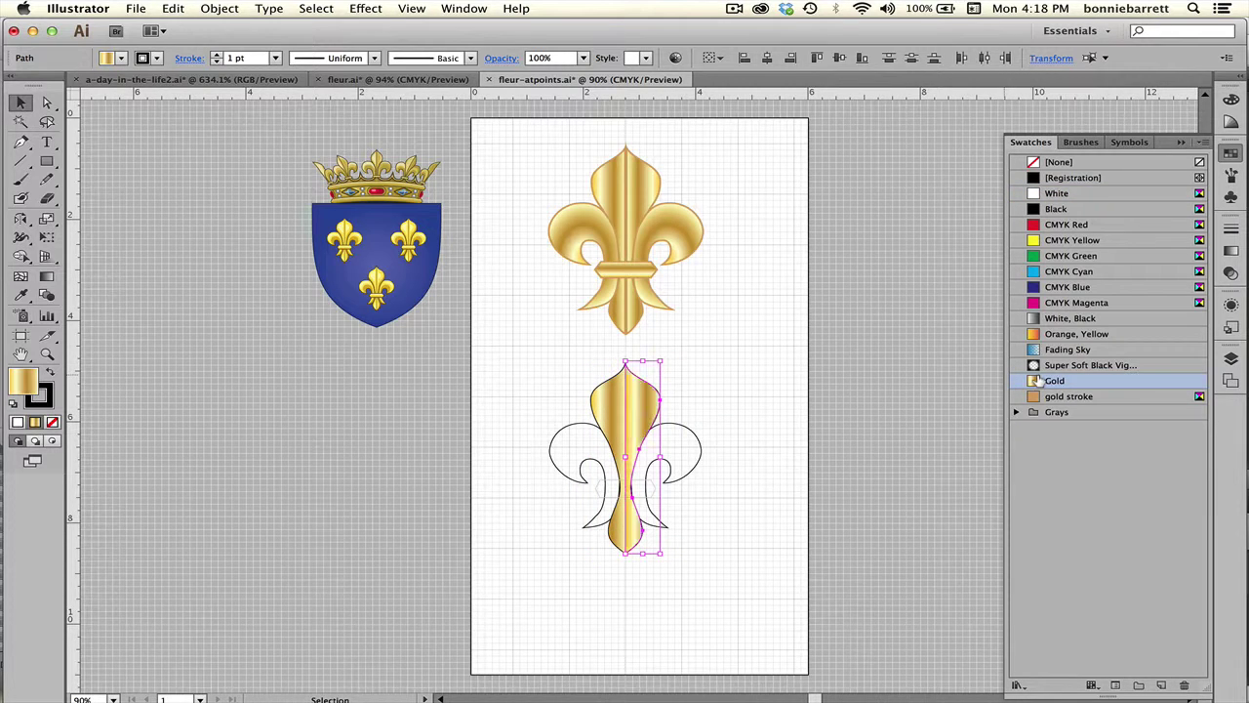
Reverse the gold gradient on the right half of the center piece so it mirrors the left half
left_click(47, 354)
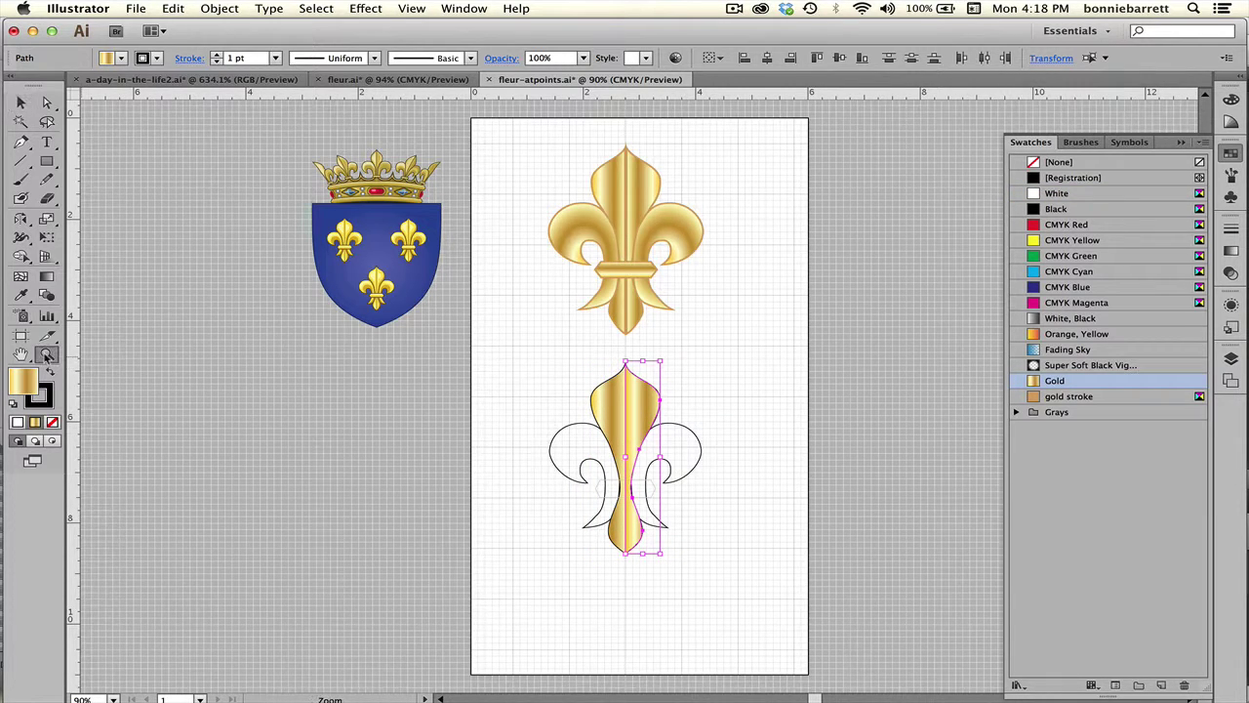
left_click_drag(546, 338, 736, 574)
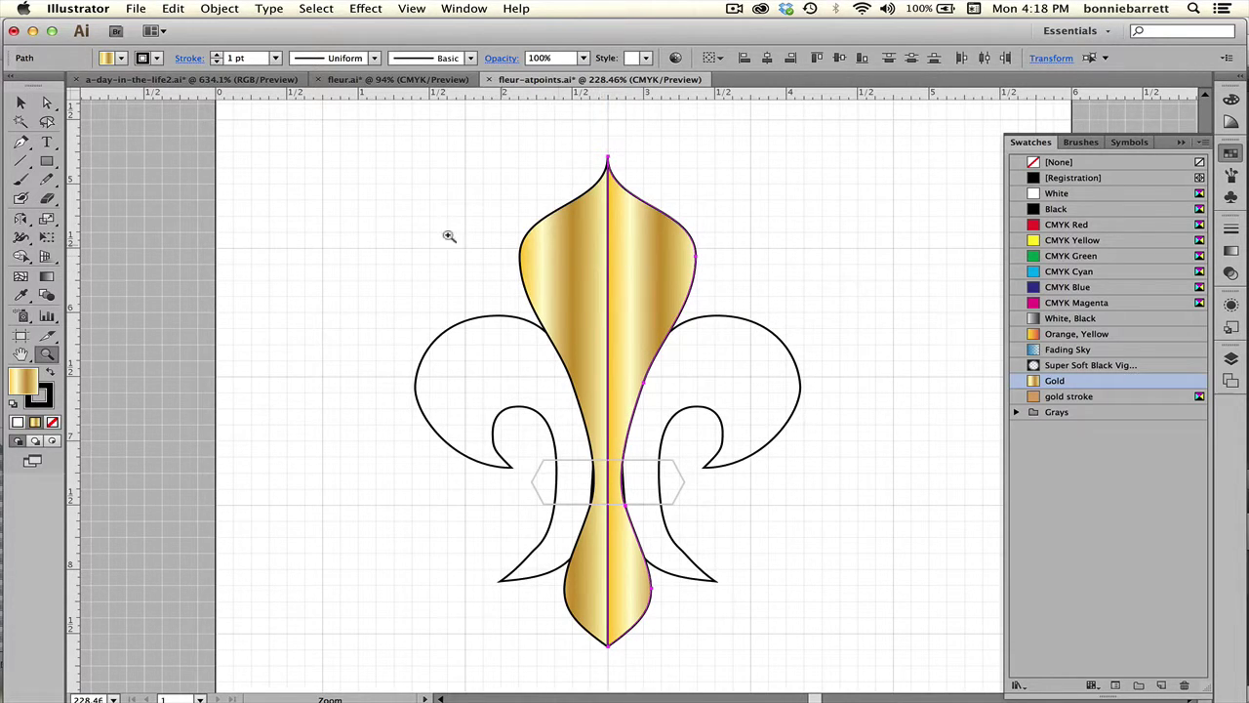
left_click(20, 102)
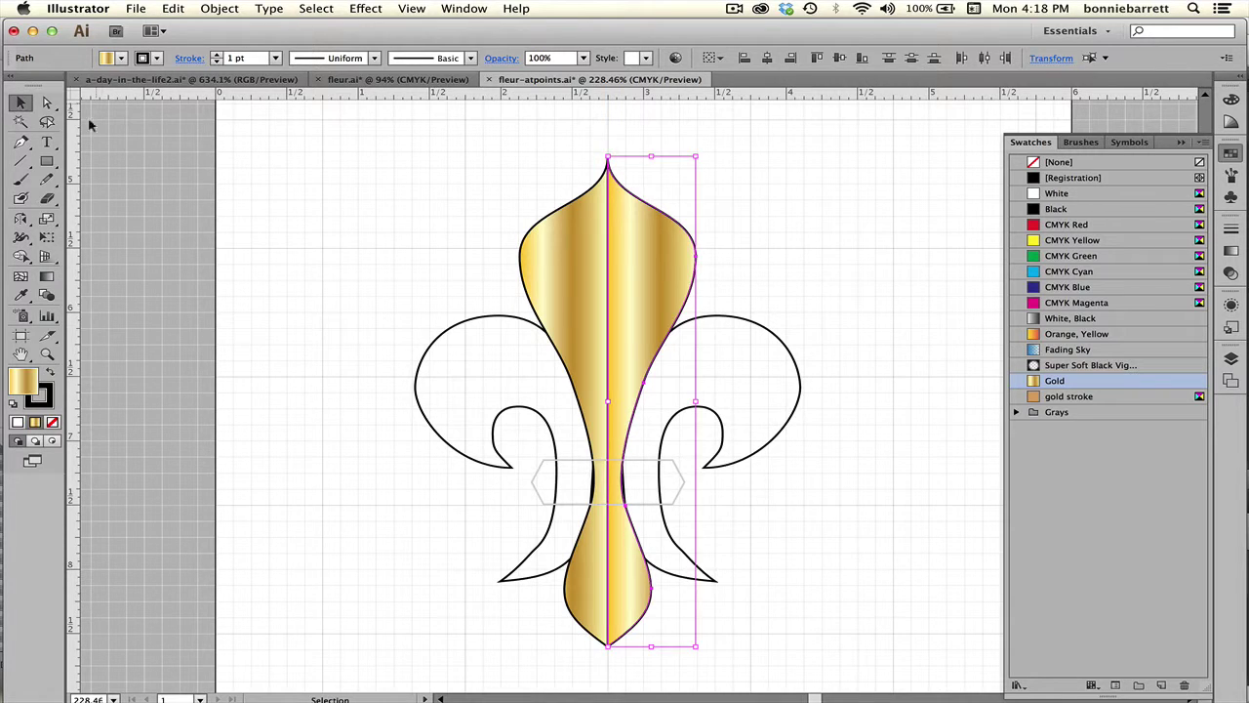
left_click(534, 253)
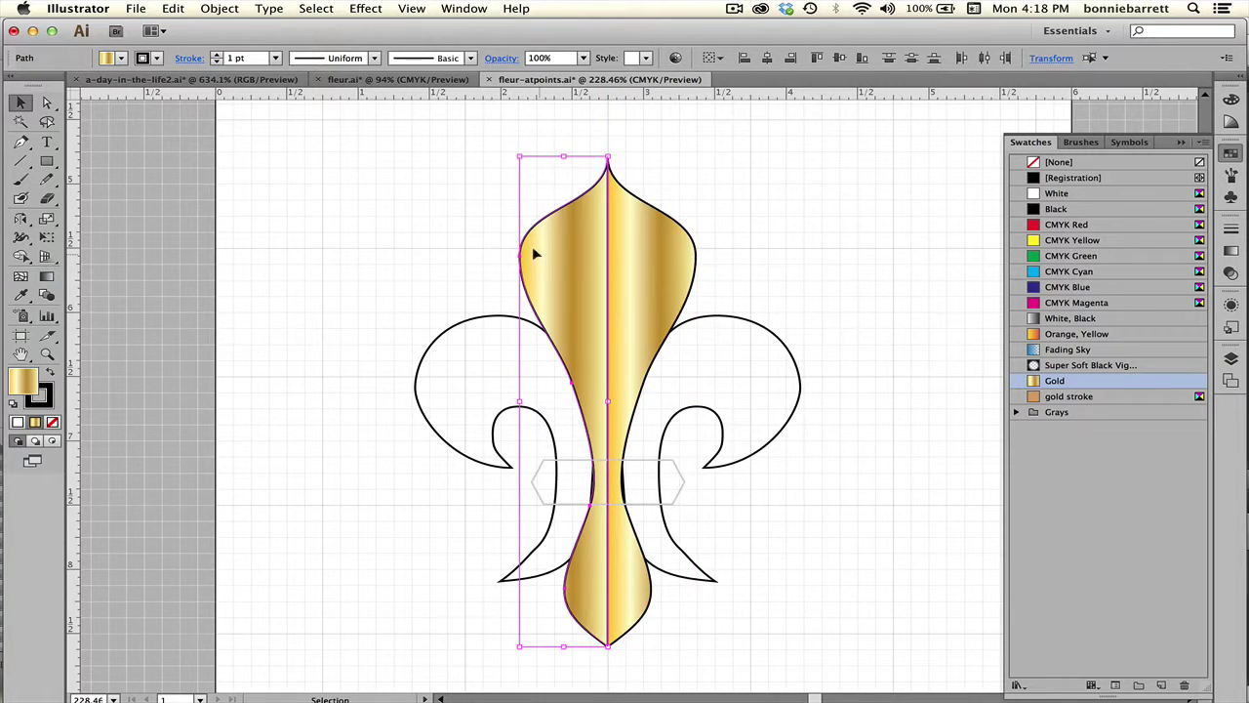
left_click(635, 252)
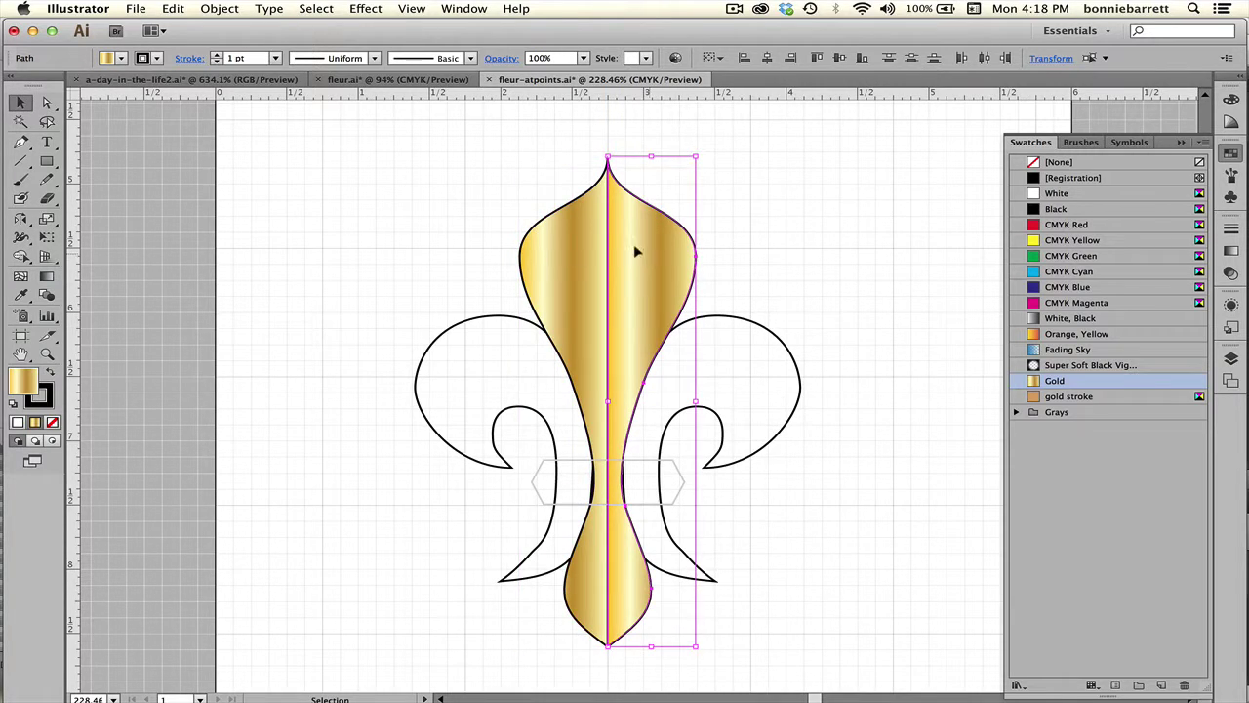
left_click(1232, 251)
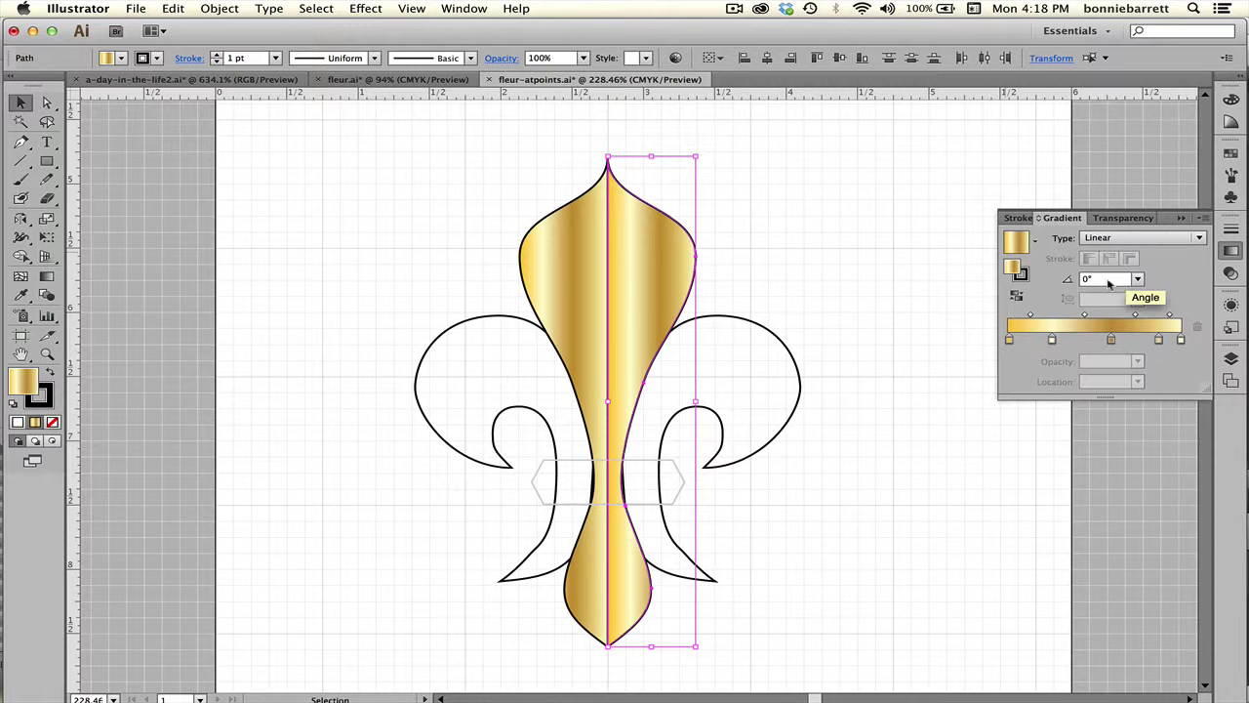
left_click(1016, 296)
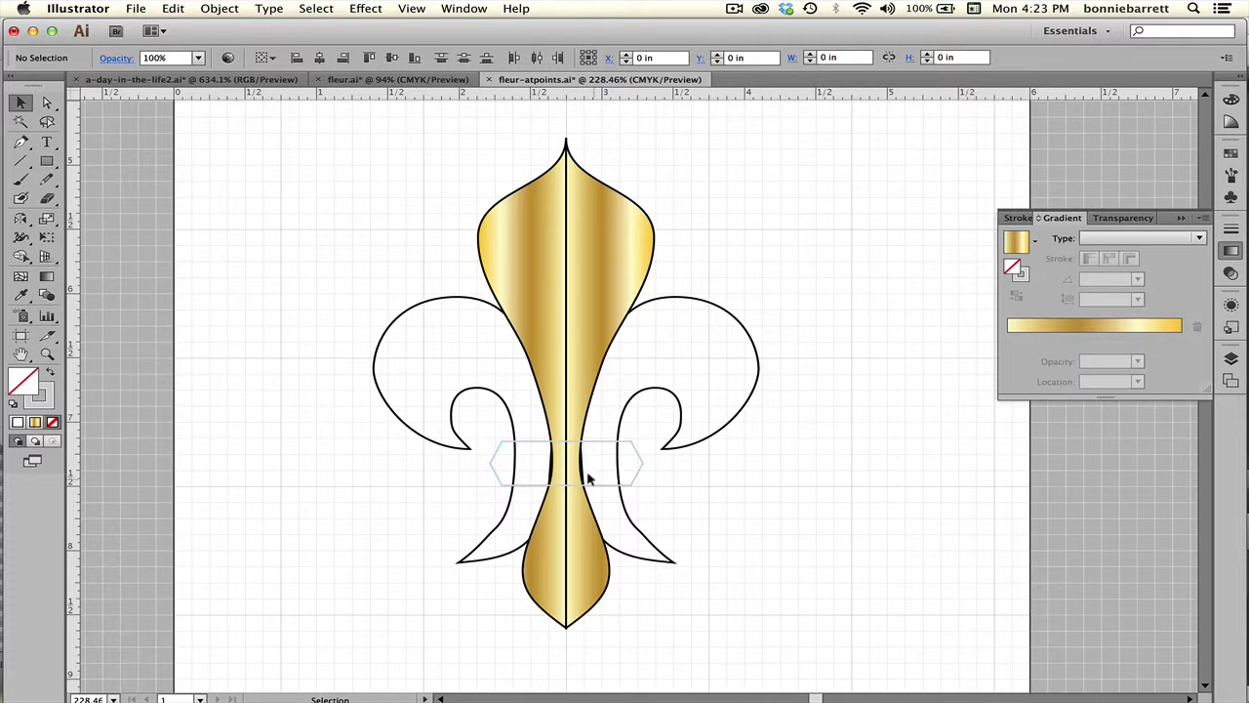
Fill the hexagonal center band with the gold linear gradient and set its angle to 90°
left_click(589, 485)
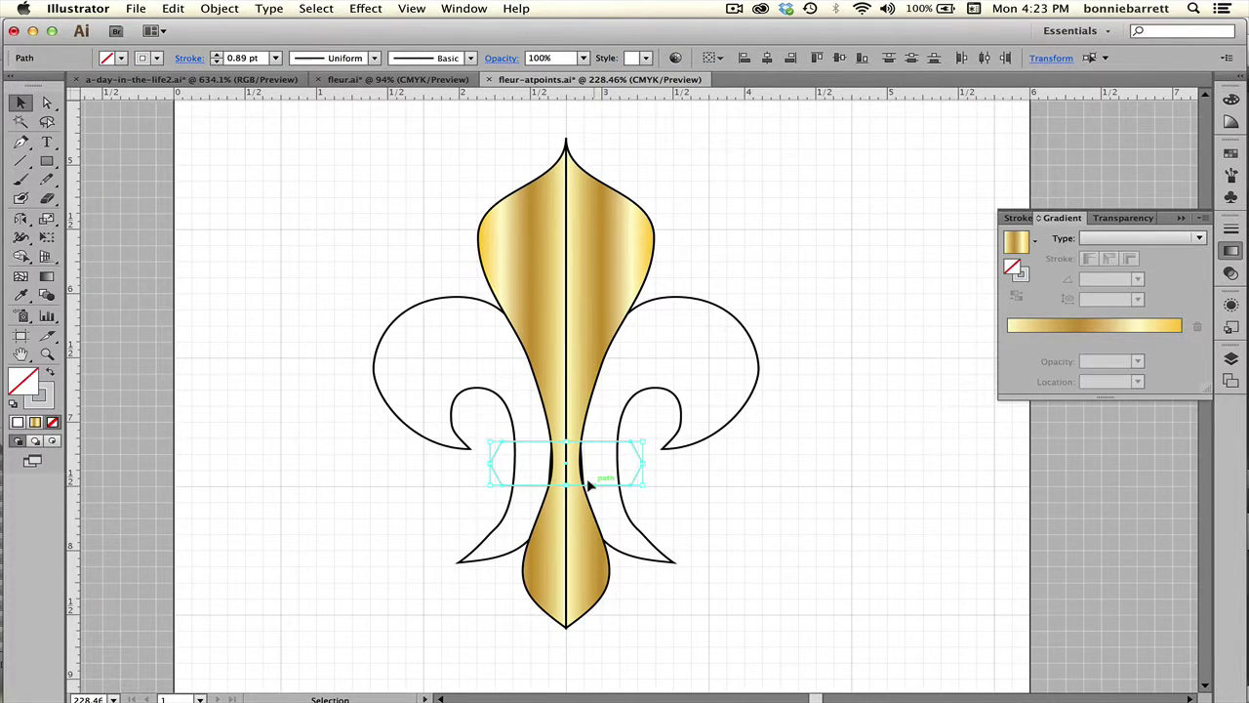
left_click(1016, 241)
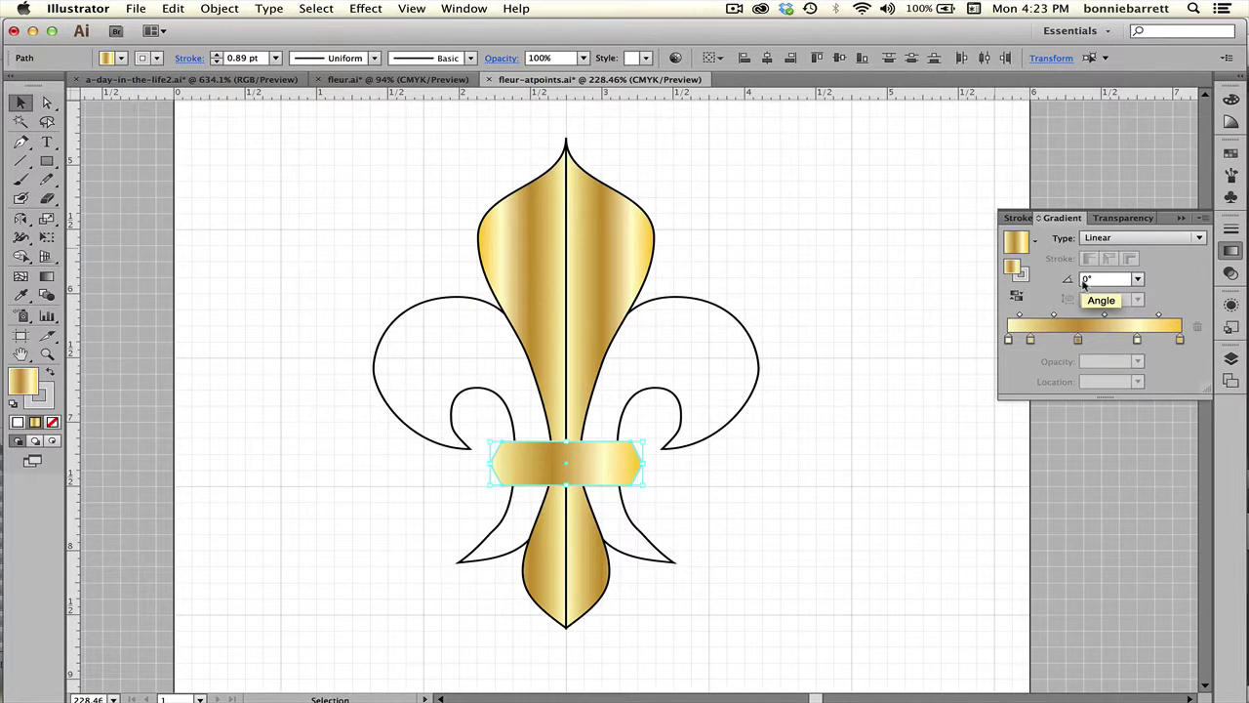
left_click(1084, 282)
type("90")
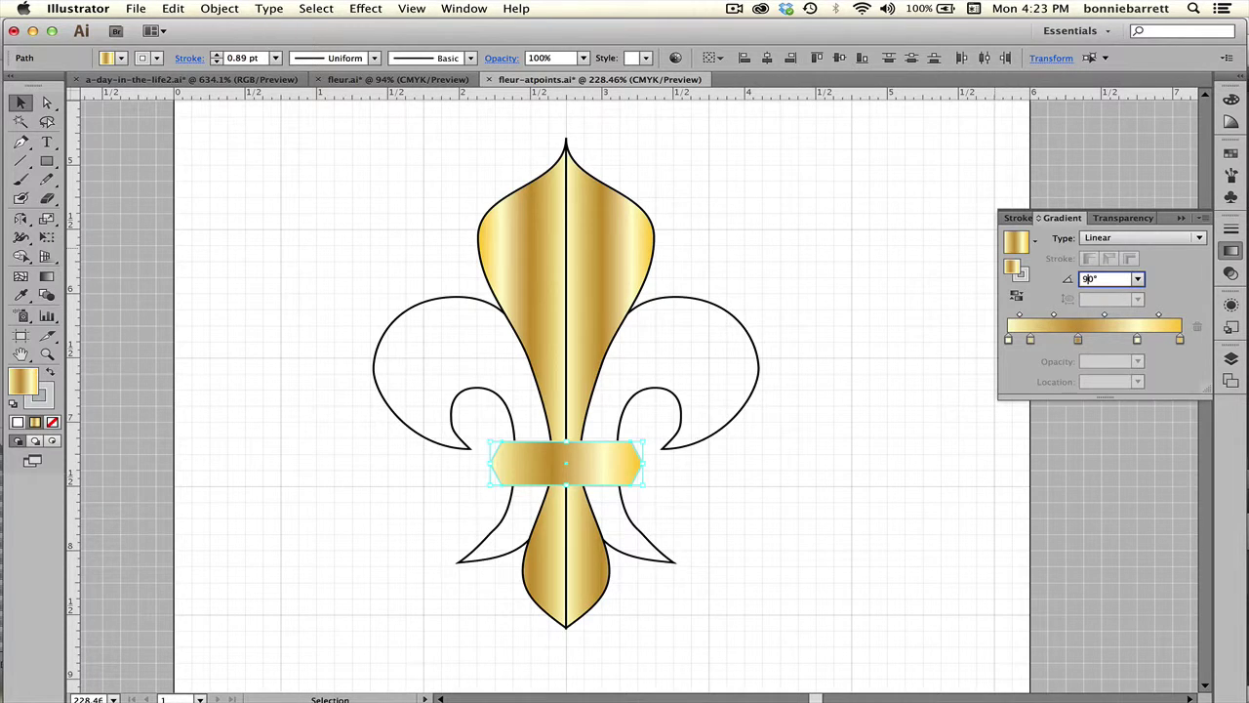
key("Return")
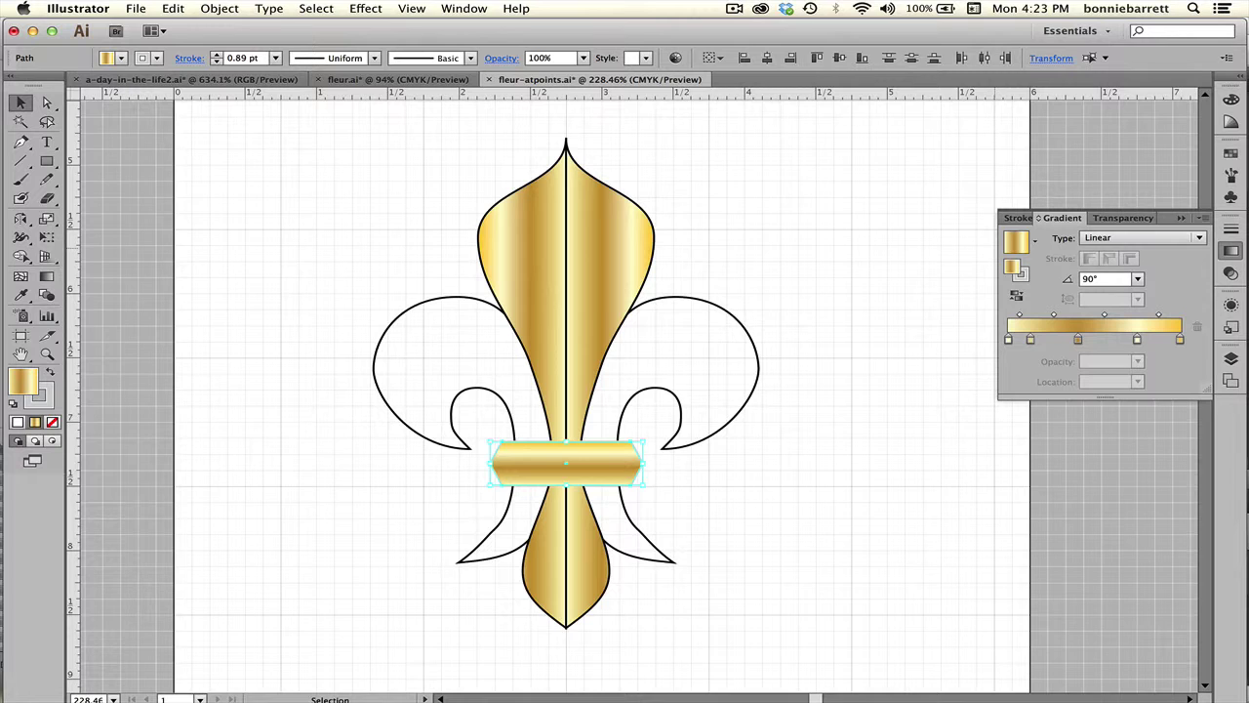
Fill both curled side pieces with the gold gradient and change the gradient type to Radial
left_click_drag(370, 285, 427, 353)
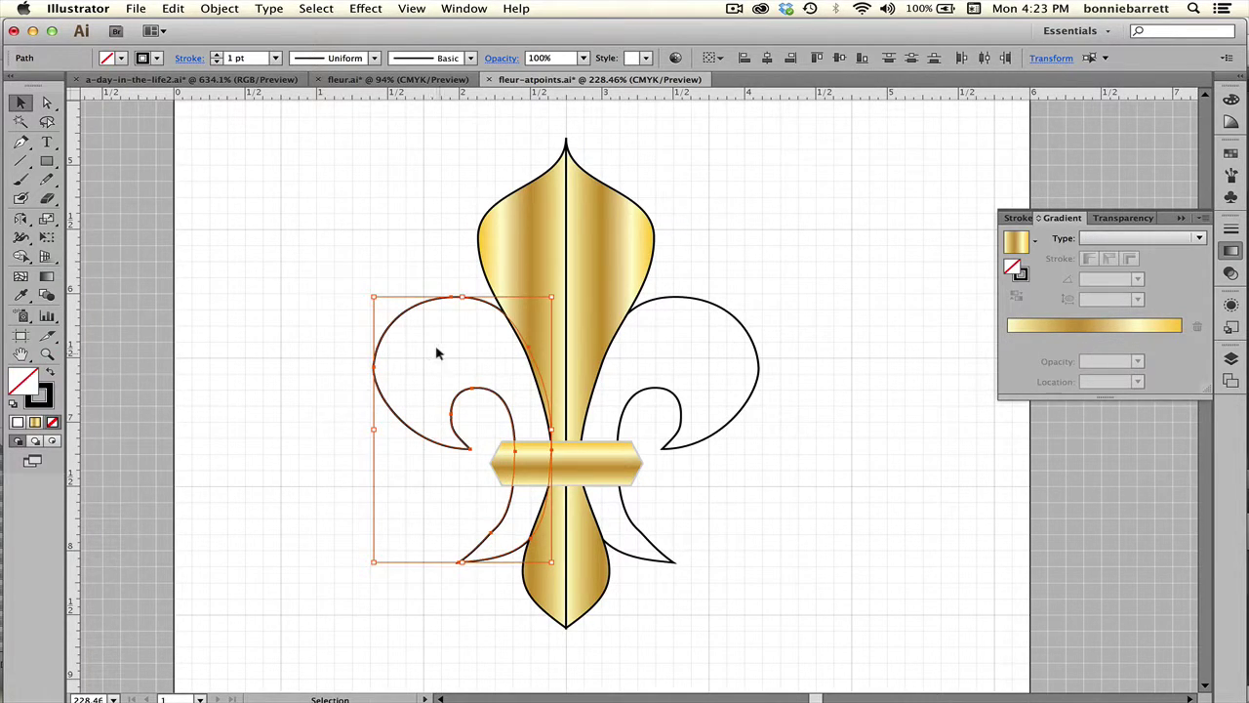
left_click(714, 303, "shift")
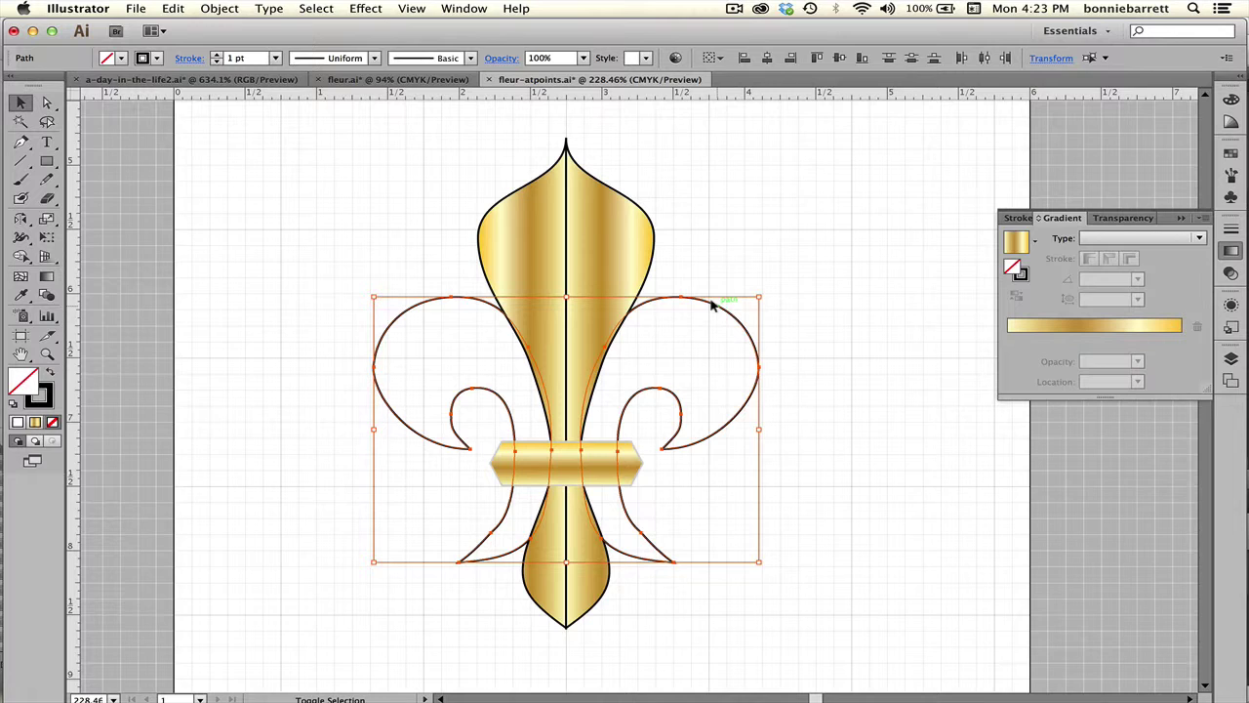
left_click(1014, 242)
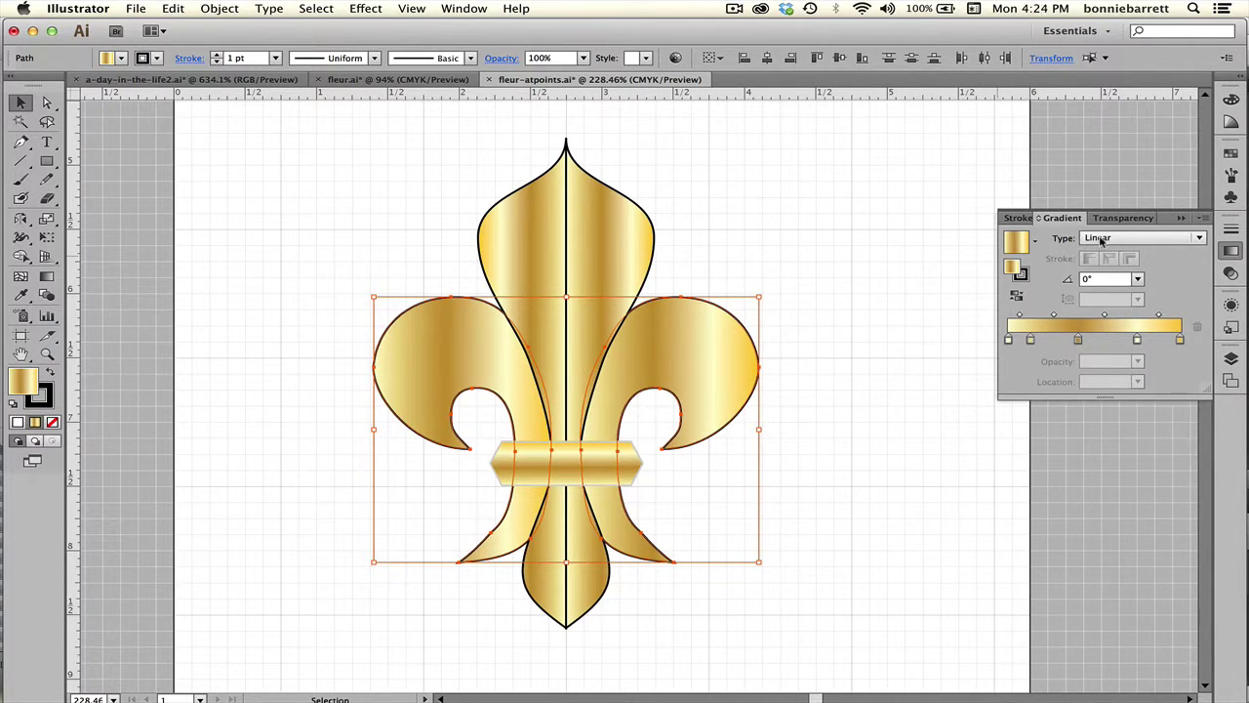
left_click(1101, 240)
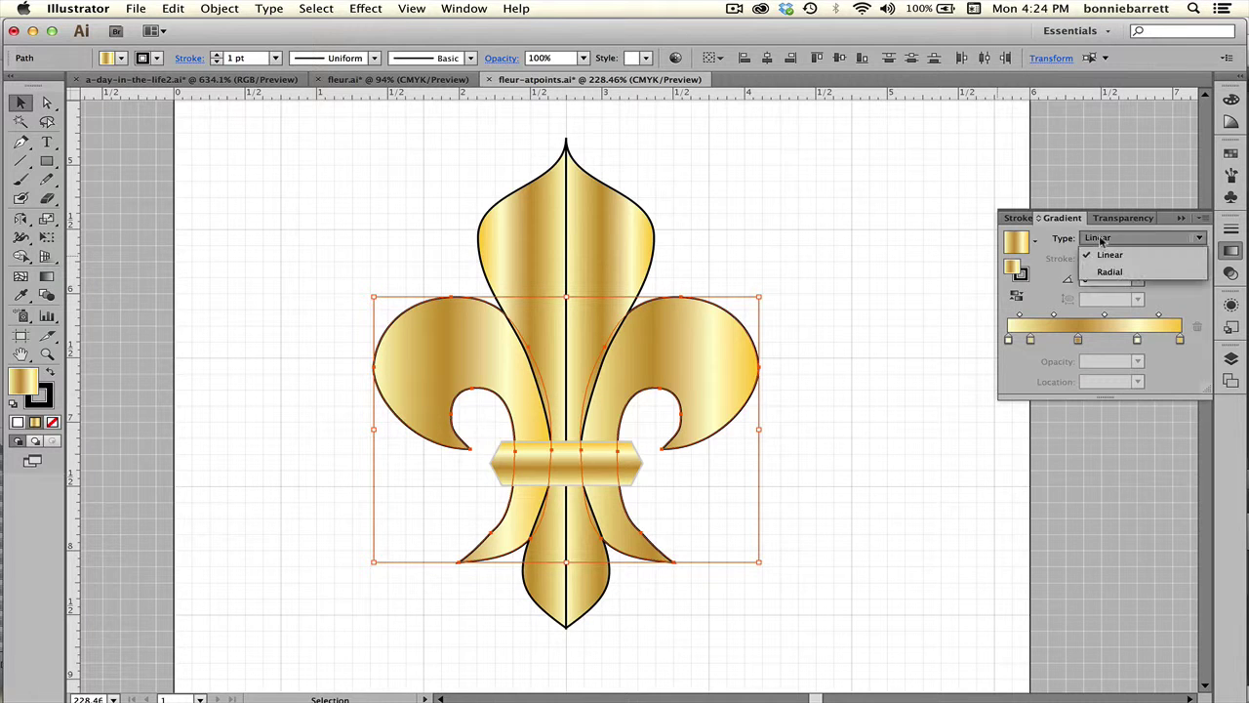
left_click(1106, 274)
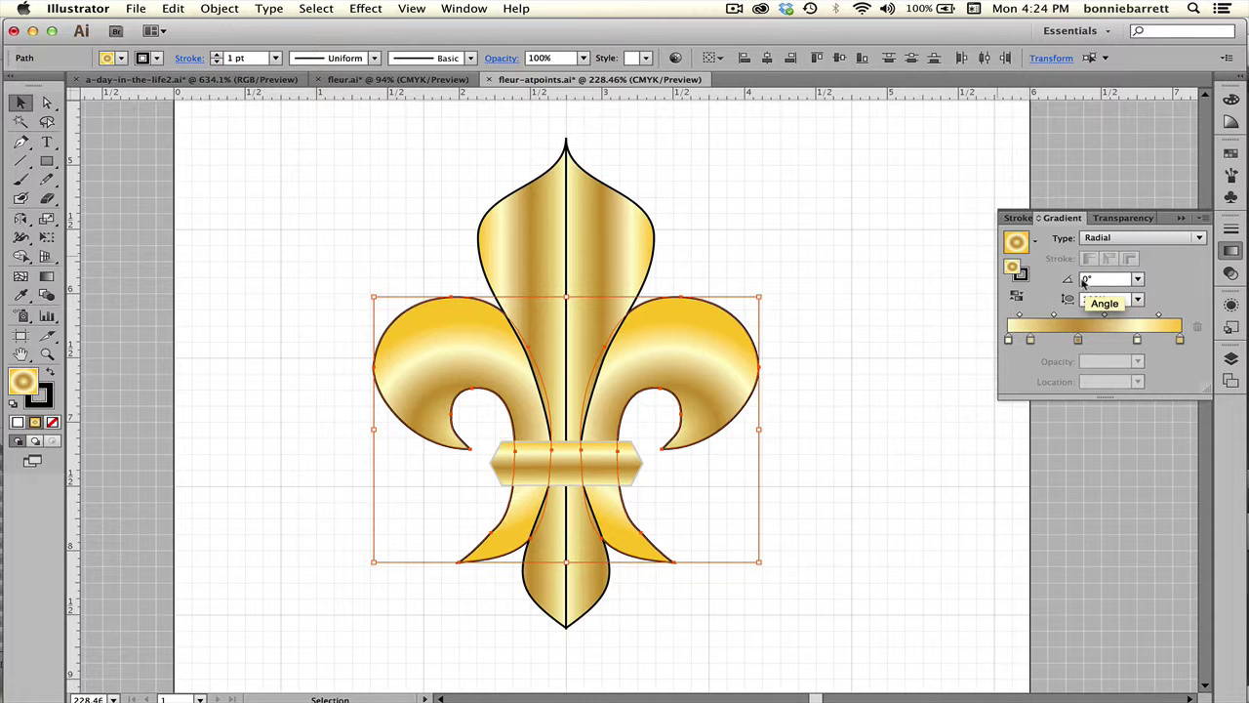
Set the side pieces' radial gradient to a 90° angle and a 70% aspect ratio
left_click(1084, 281)
type("9")
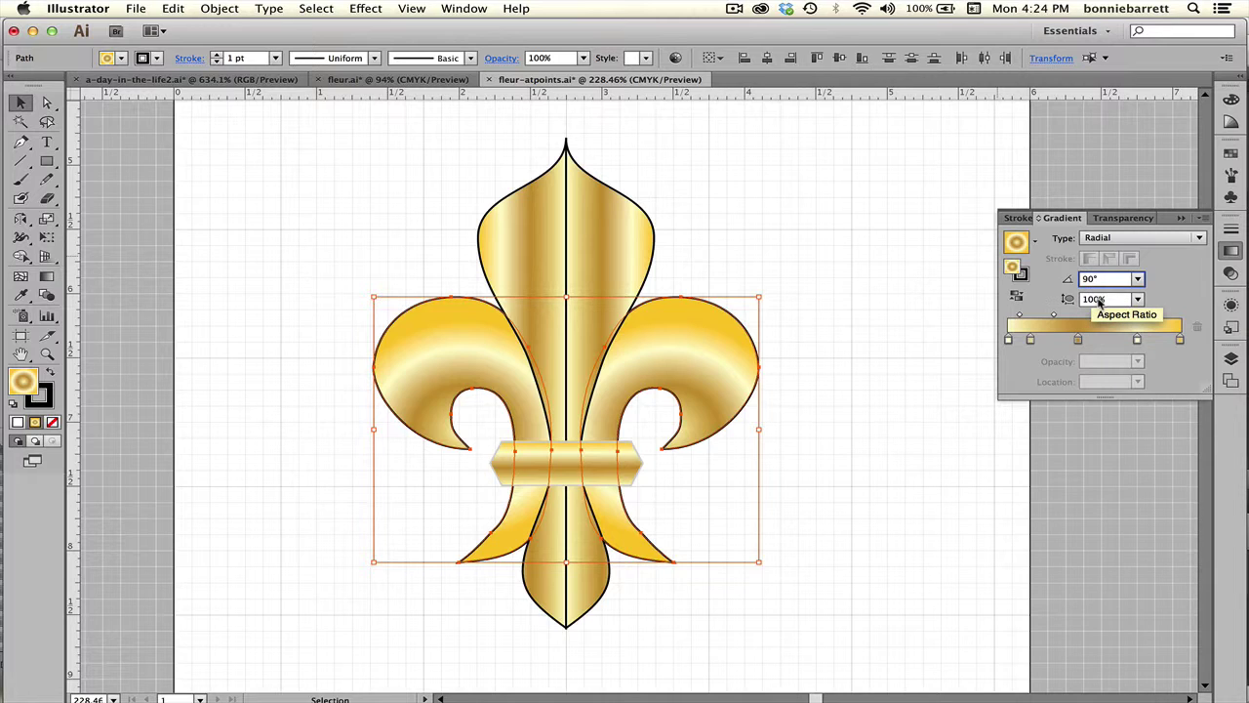
left_click(1099, 300)
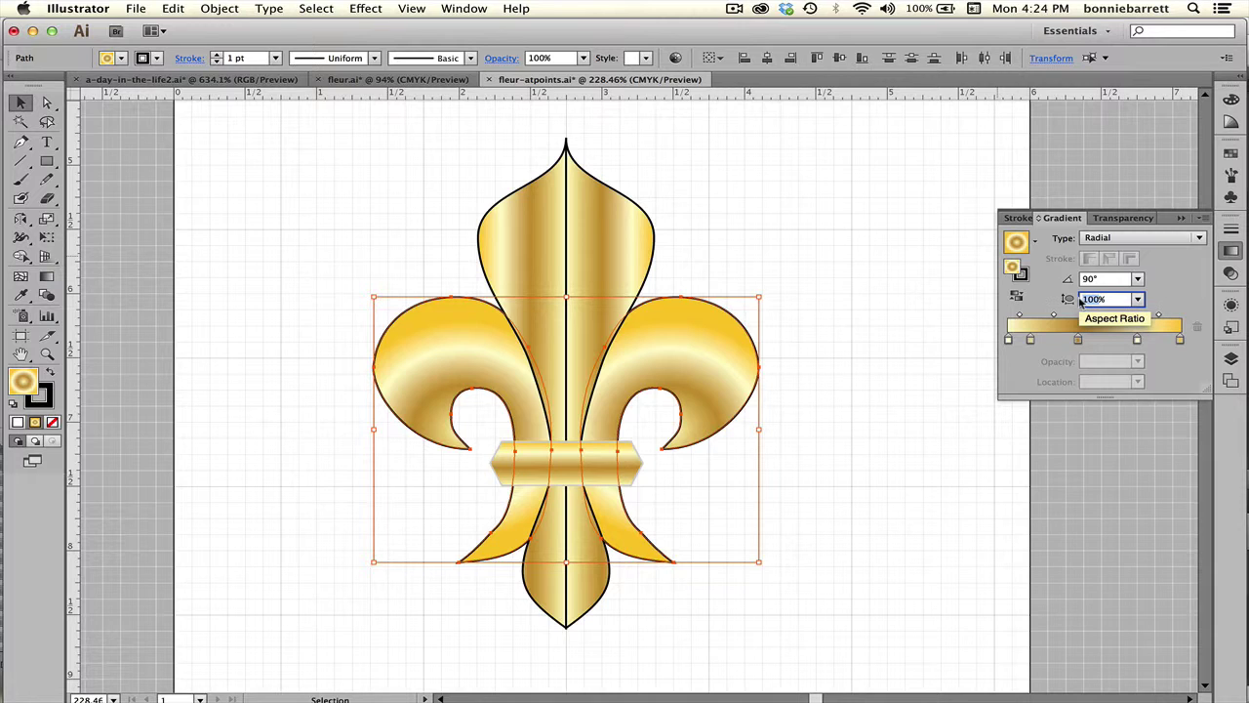
type("70%")
key("Return")
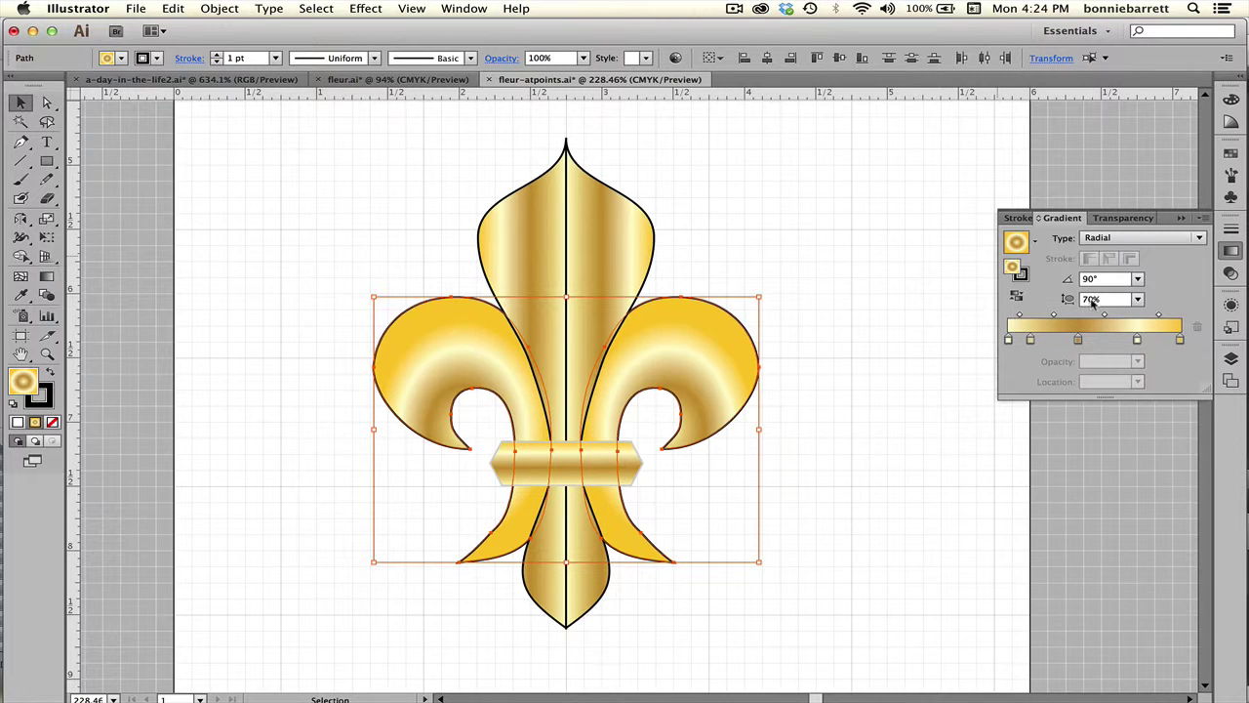
Reduce the aspect ratio of the side pieces' radial gradient to 65% and deselect them
left_click(1081, 303)
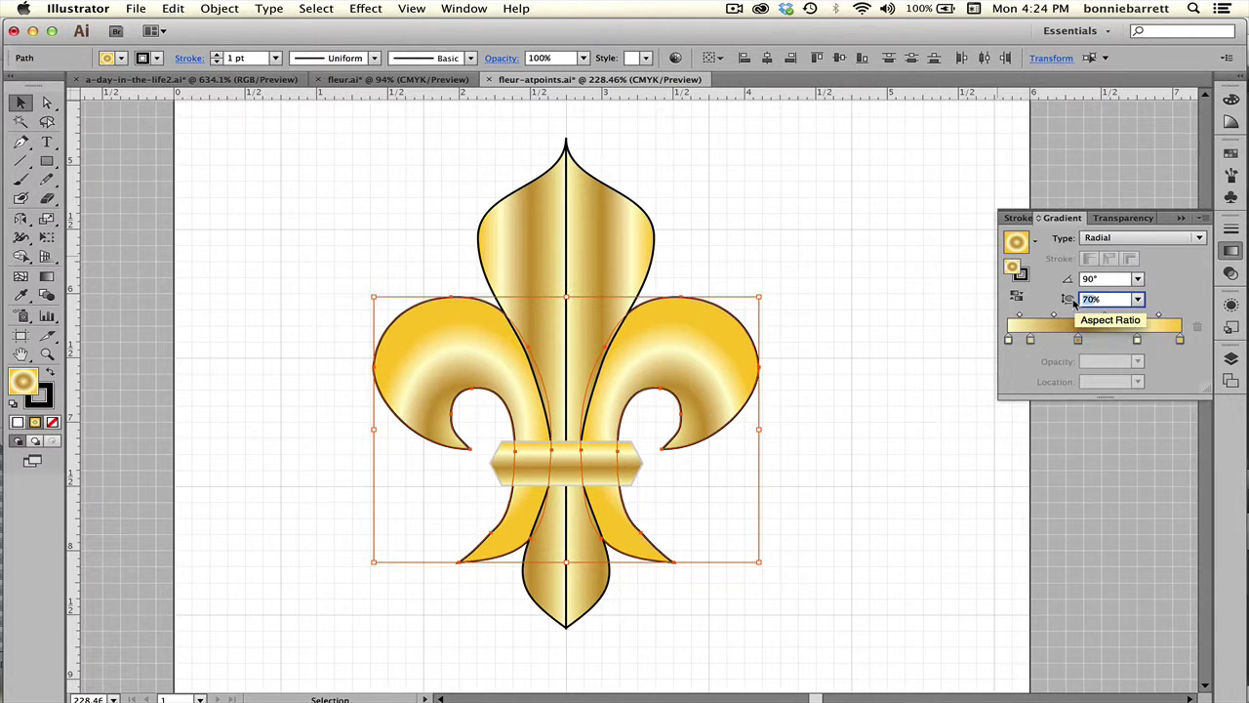
type("65")
key("Return")
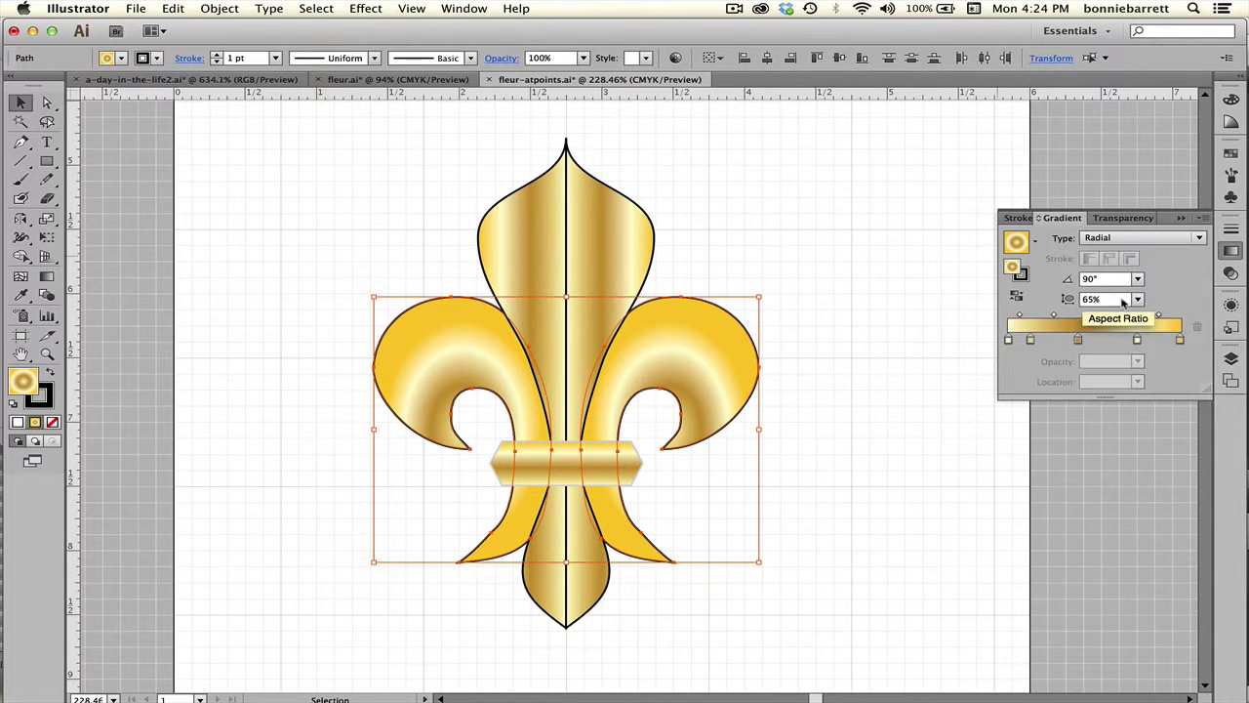
left_click(444, 185)
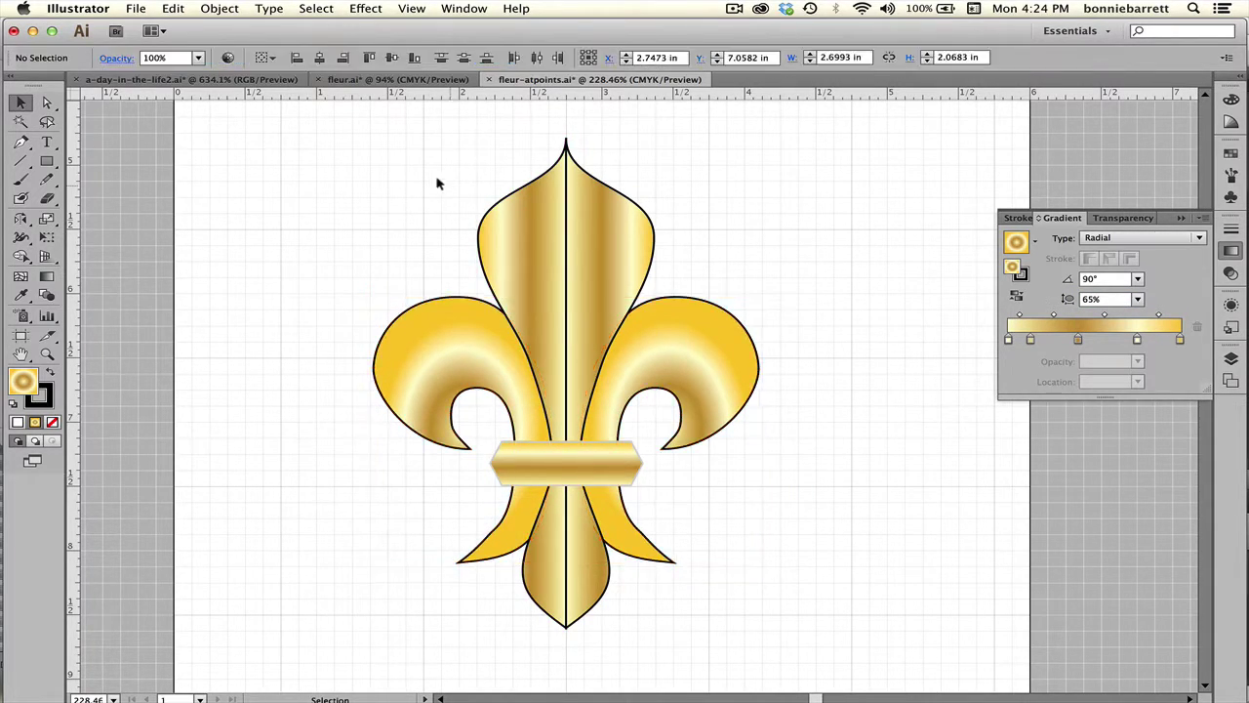
Apply the gold stroke swatch to the outlines of all the fleur-de-lis pieces with a 2 pt stroke weight
left_click_drag(408, 174, 819, 532)
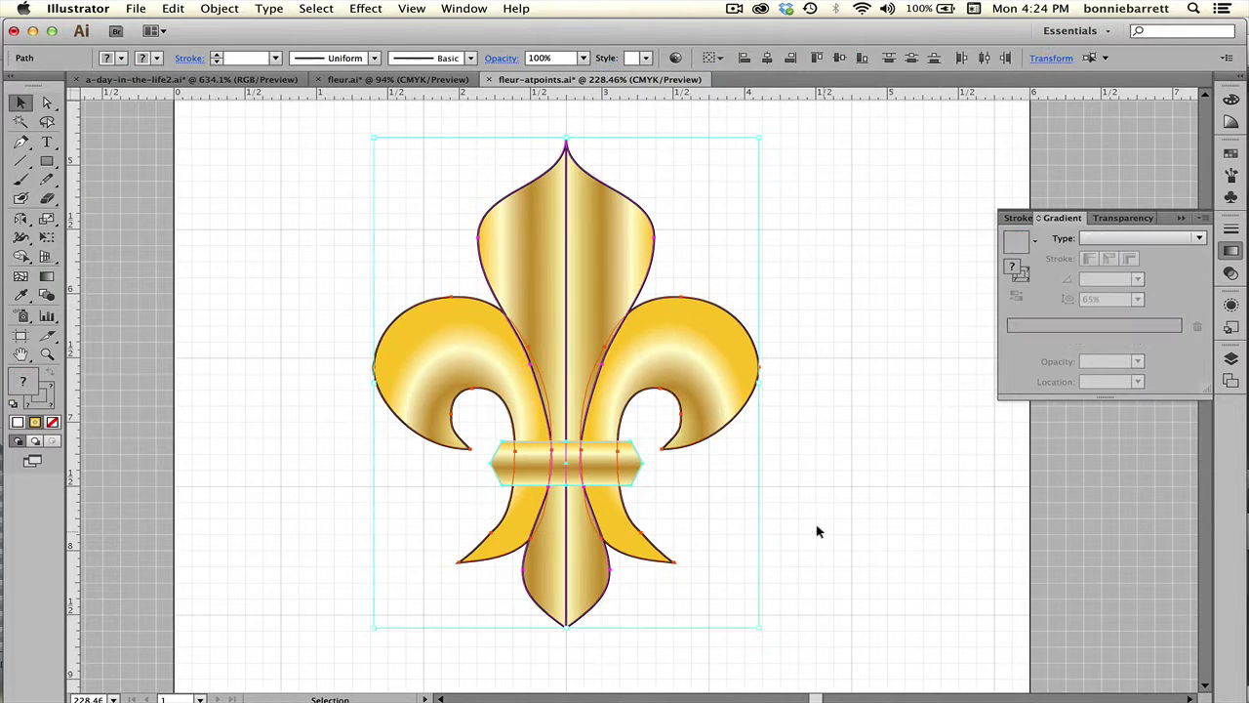
left_click(1229, 228)
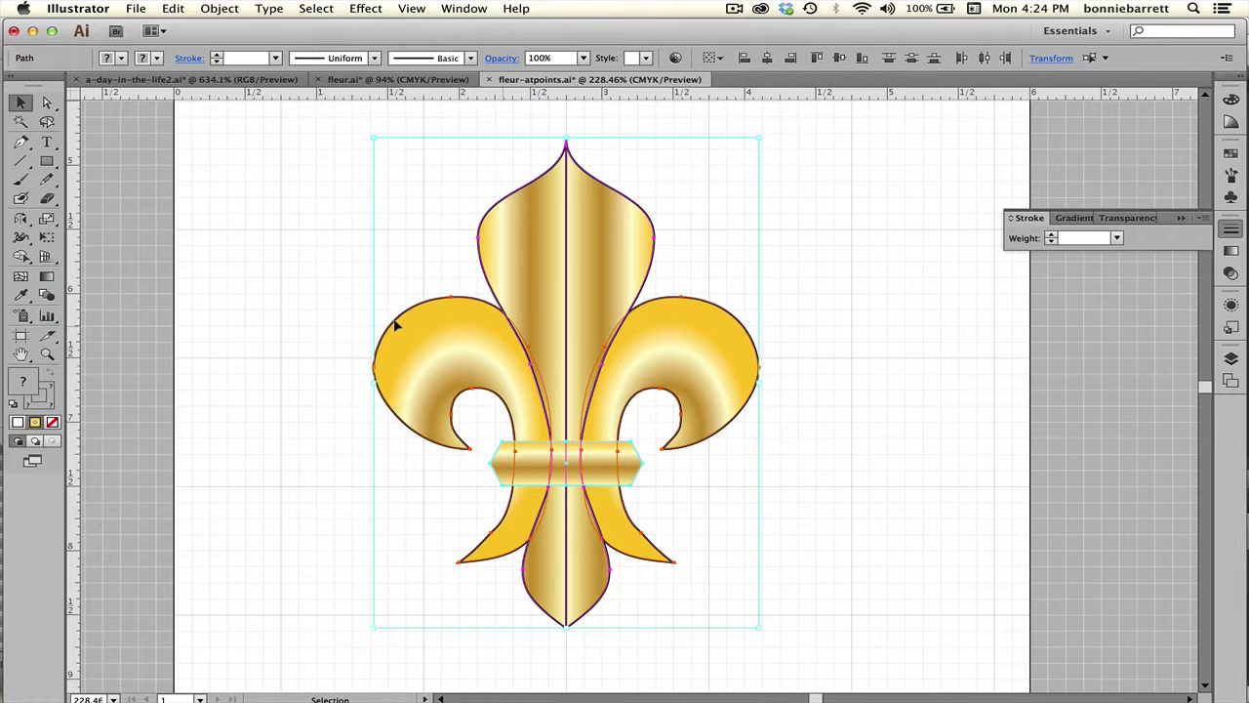
left_click(51, 397)
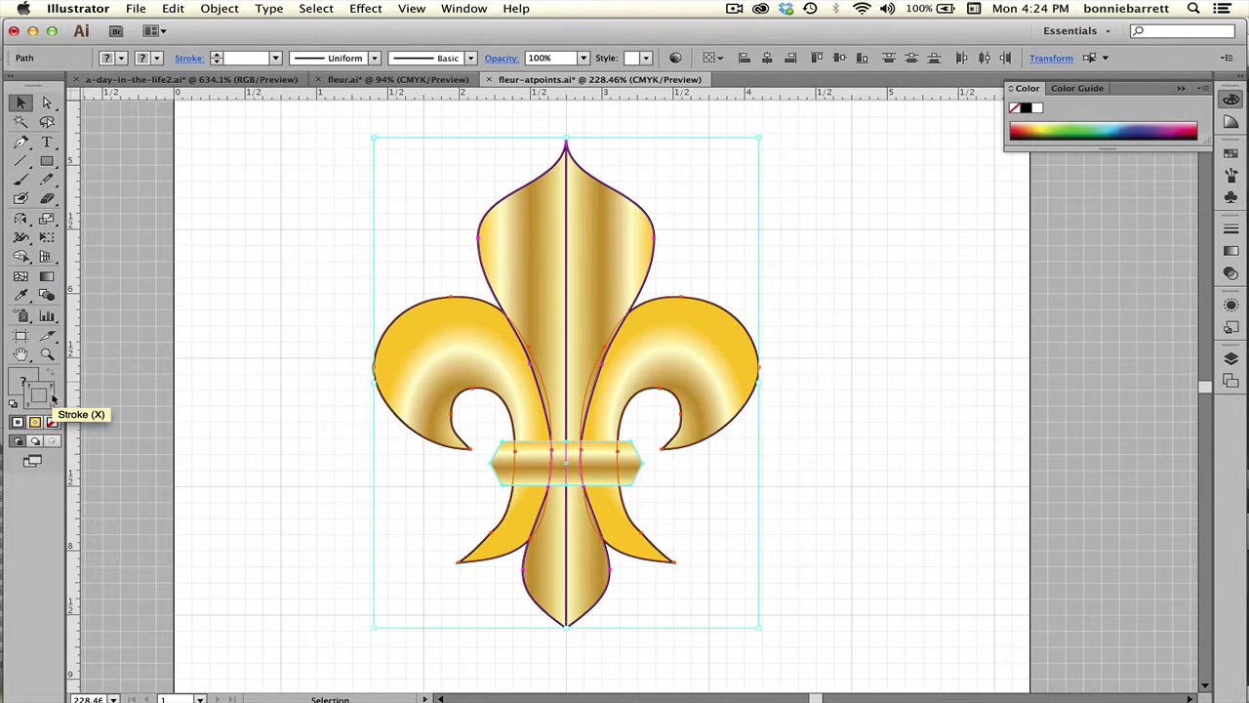
left_click(1231, 153)
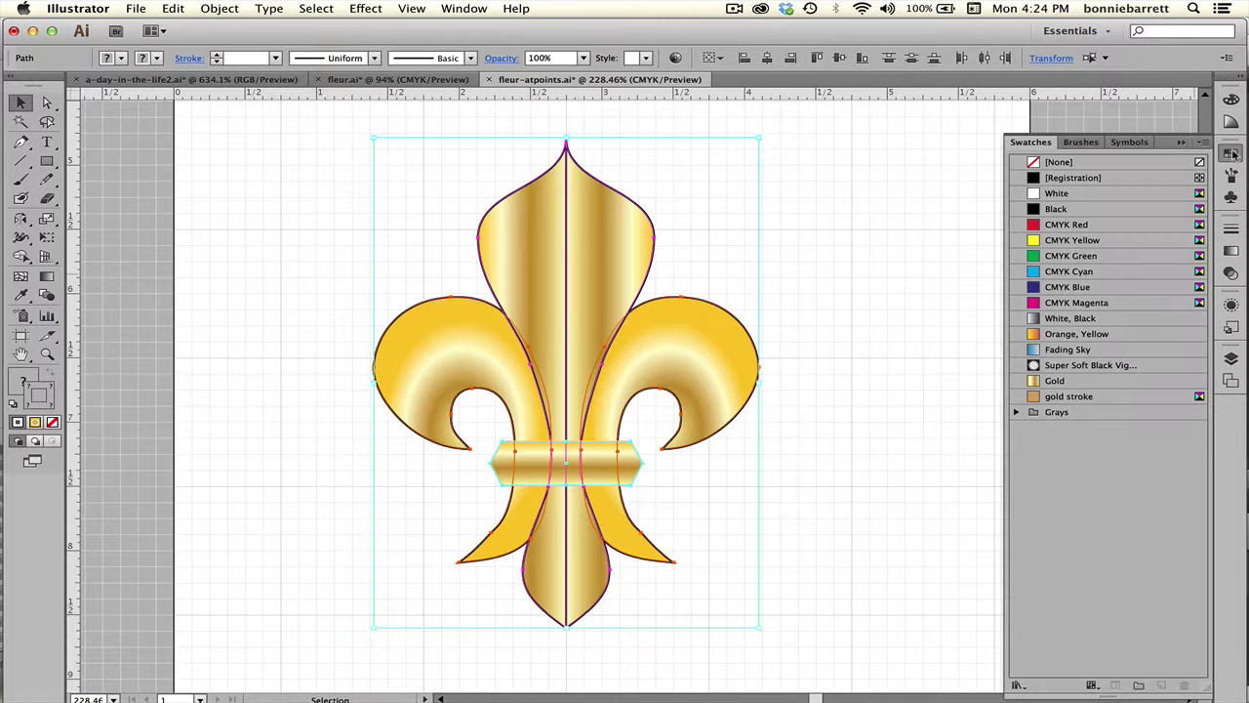
left_click(1075, 397)
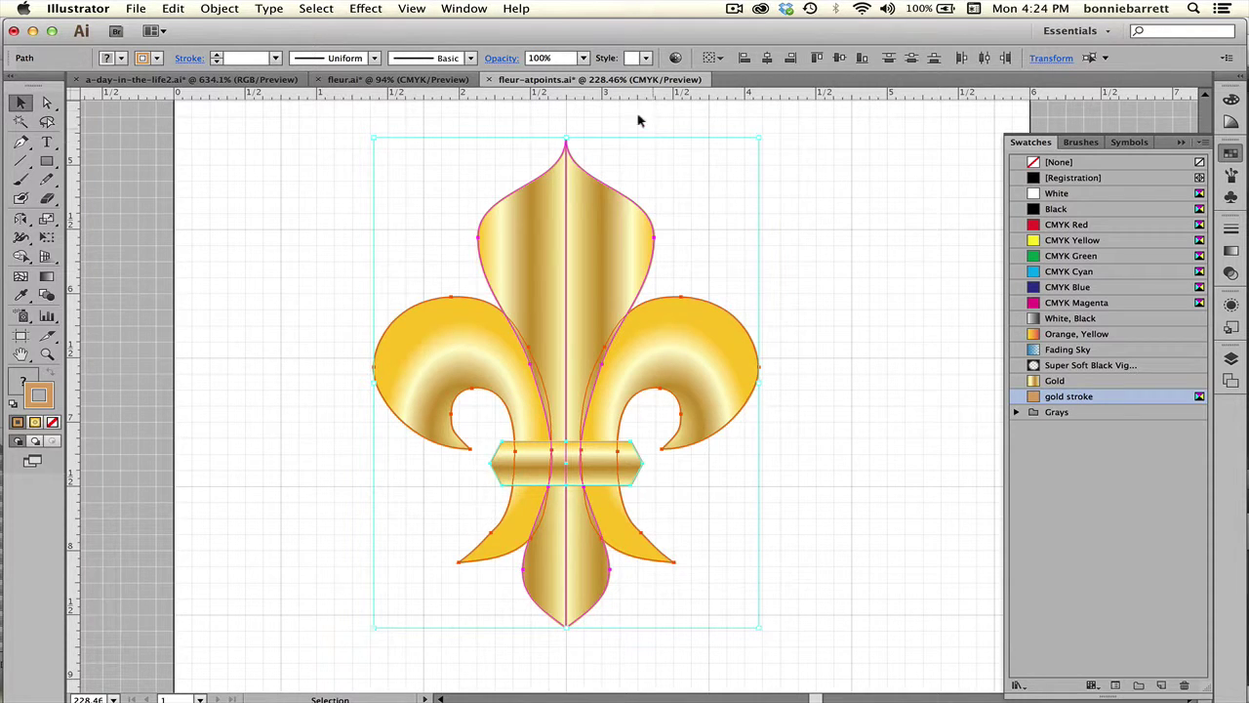
left_click(277, 59)
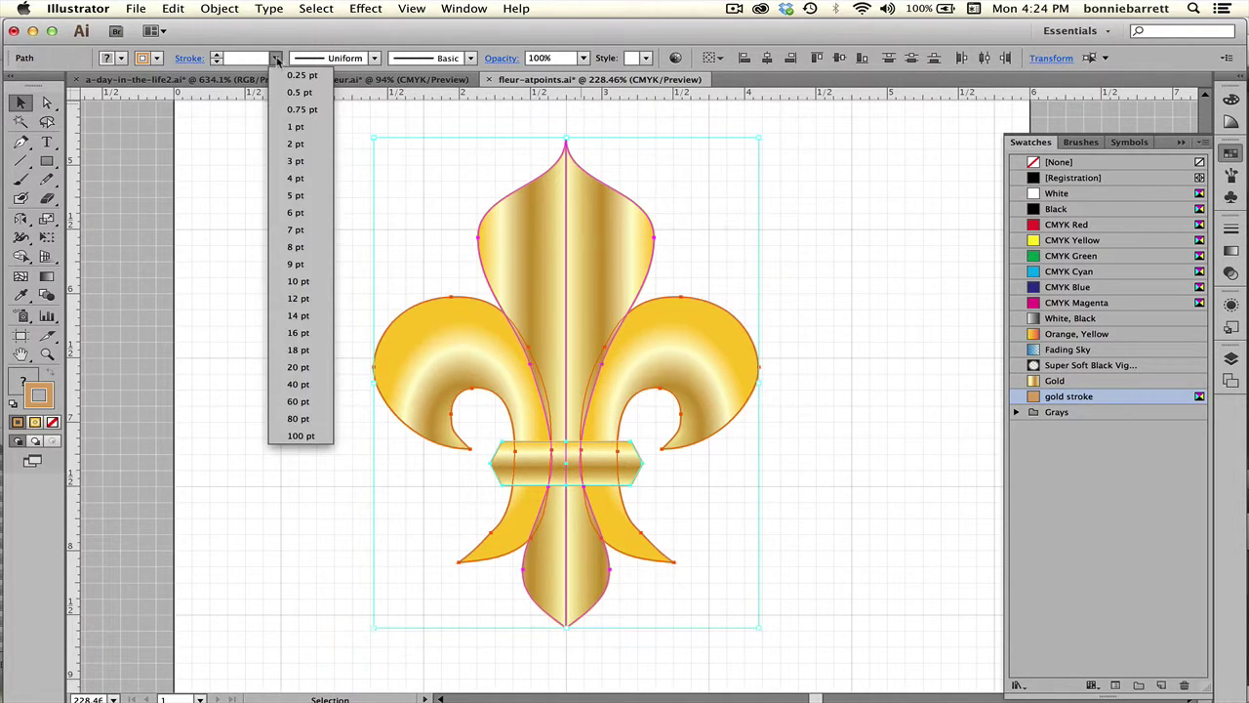
left_click(295, 144)
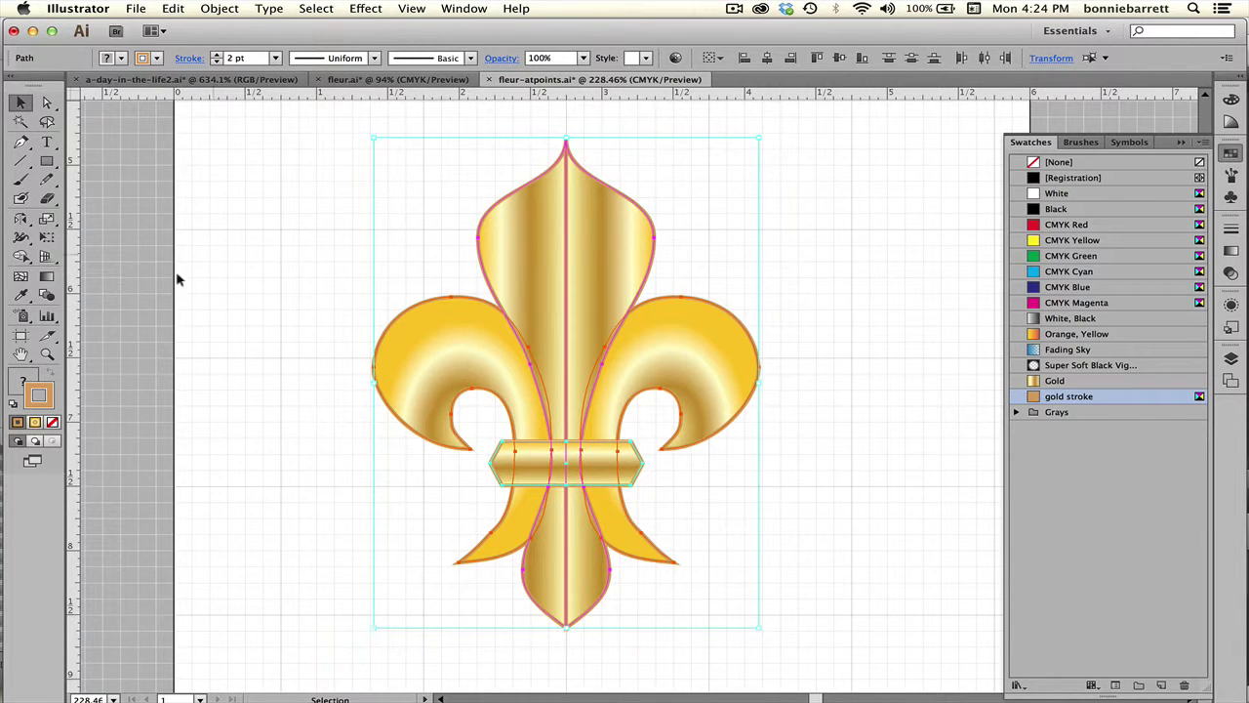
Show the full stroke options and align all the pieces' strokes to the inside, comparing with outside alignment at the top point
left_click(47, 354)
left_click_drag(485, 128, 702, 304)
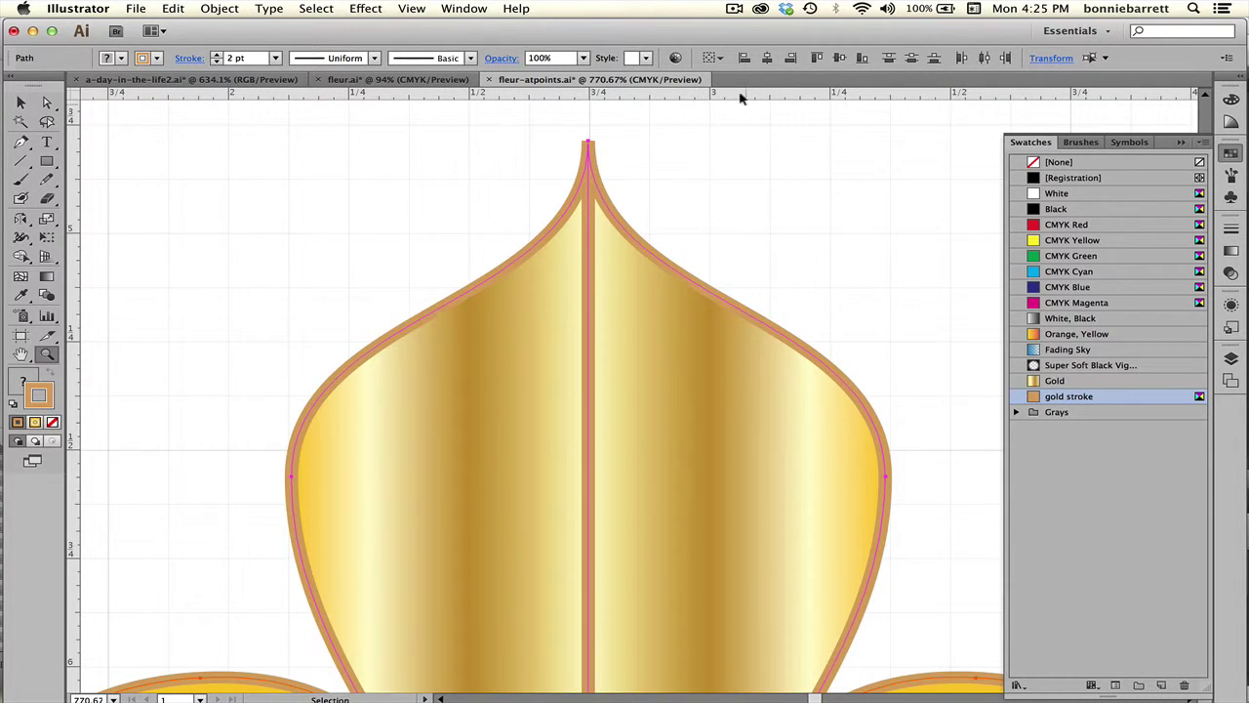
left_click(1230, 228)
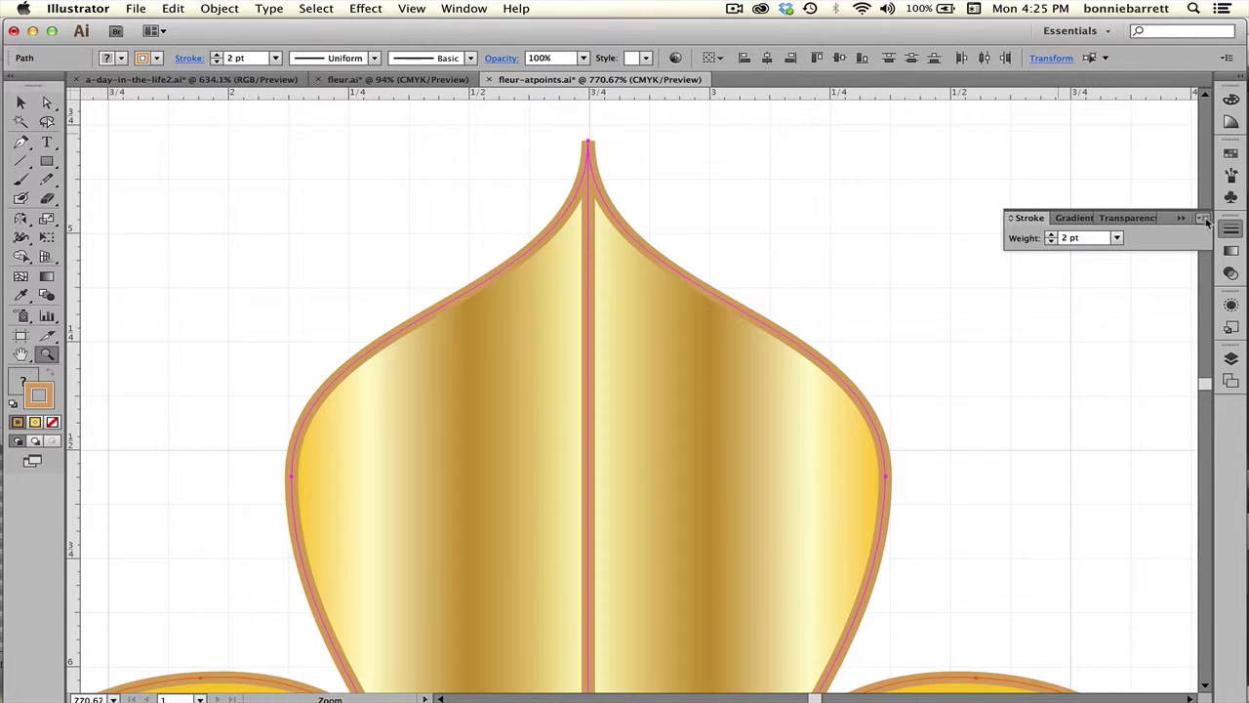
left_click(1206, 222)
left_click(1203, 223)
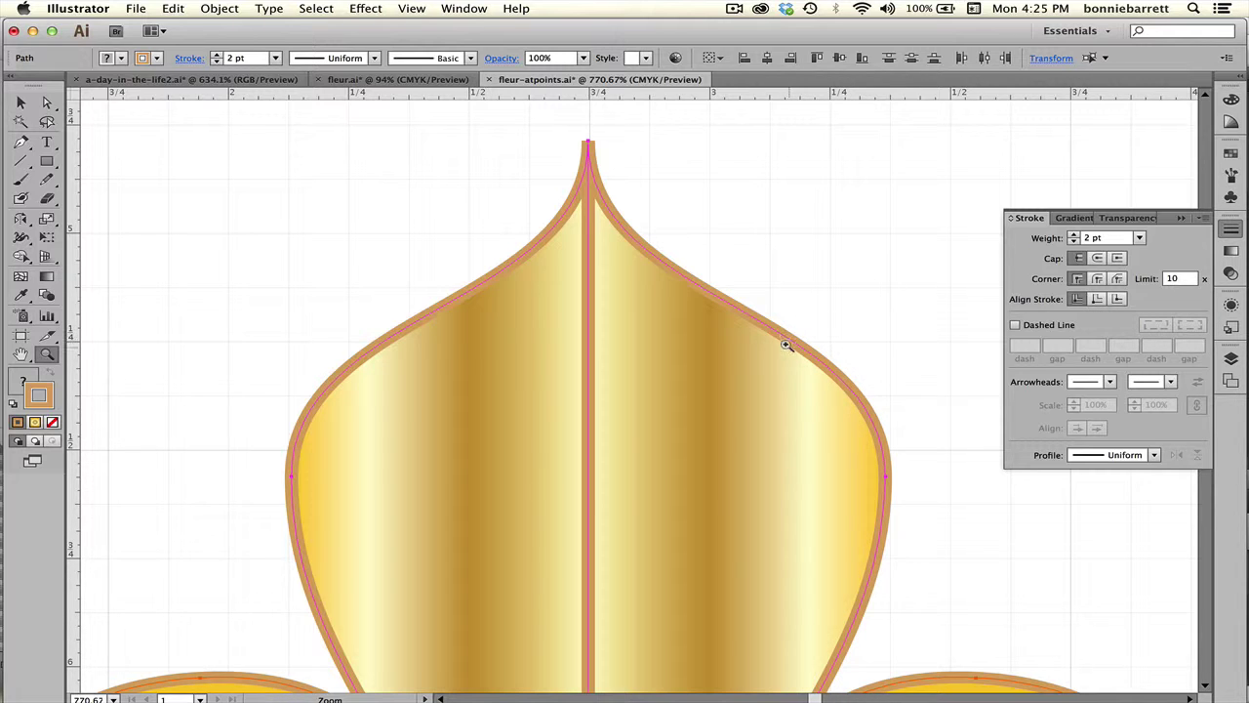
left_click(1097, 299)
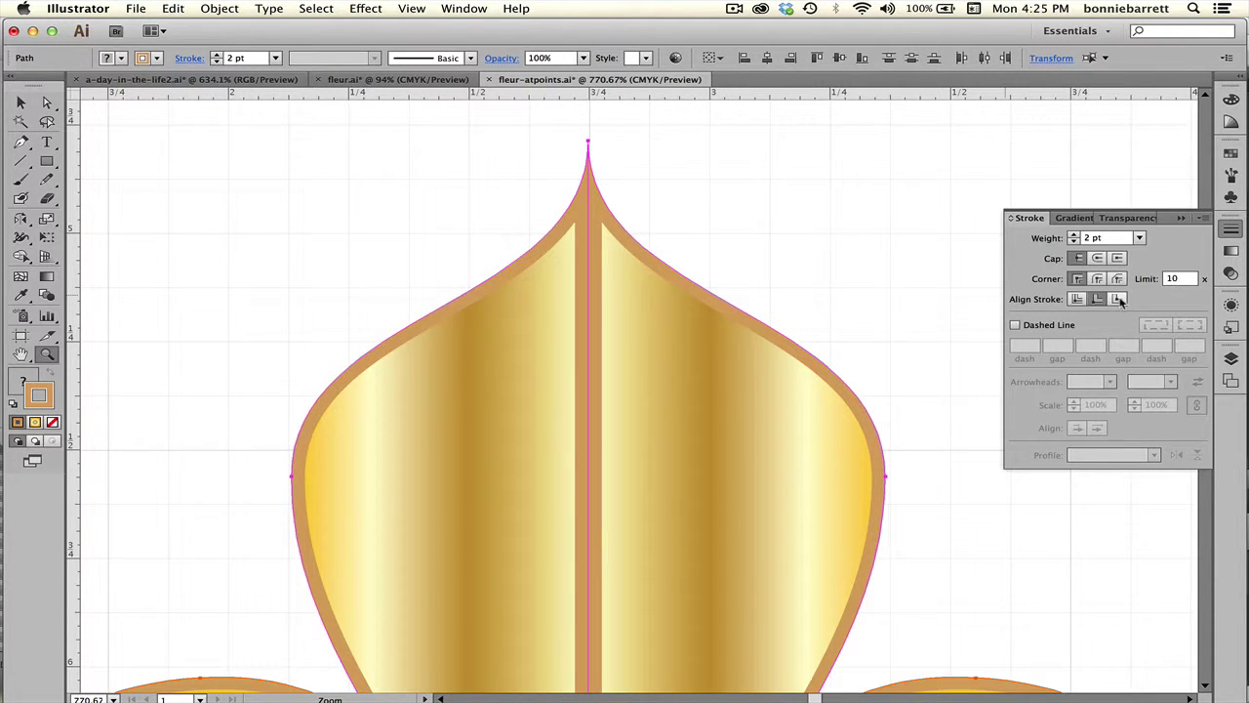
left_click(1118, 300)
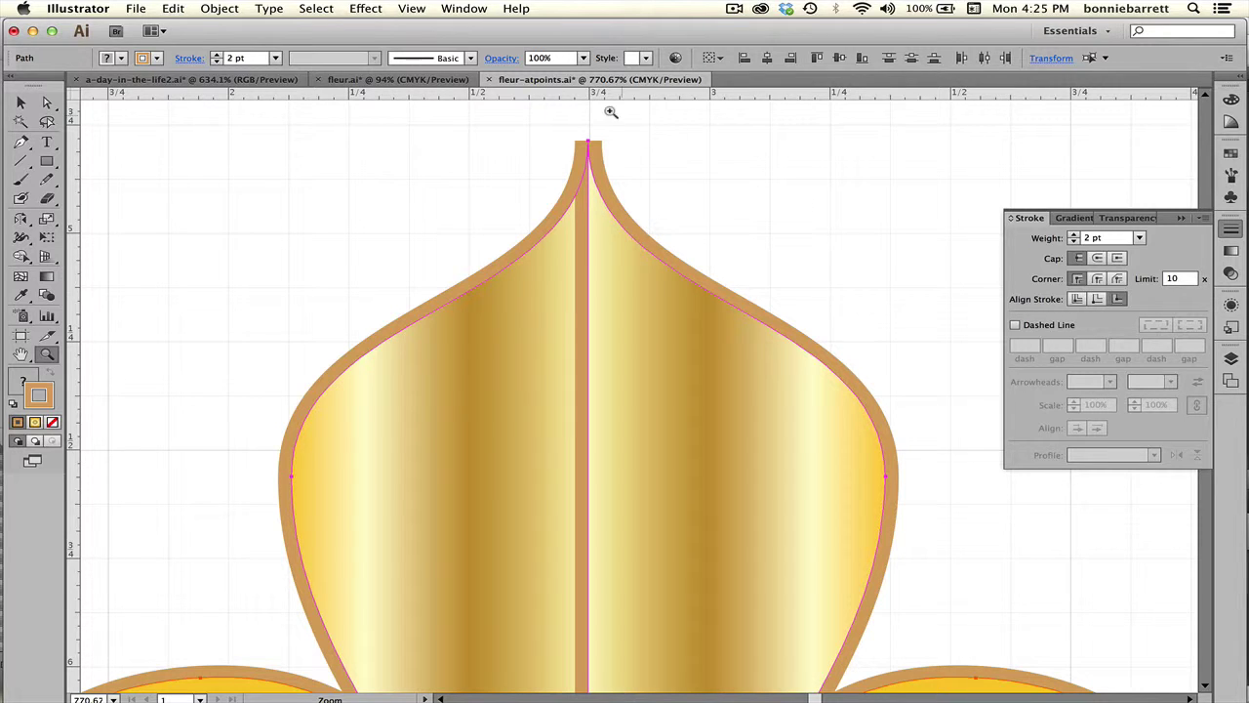
left_click(1095, 301)
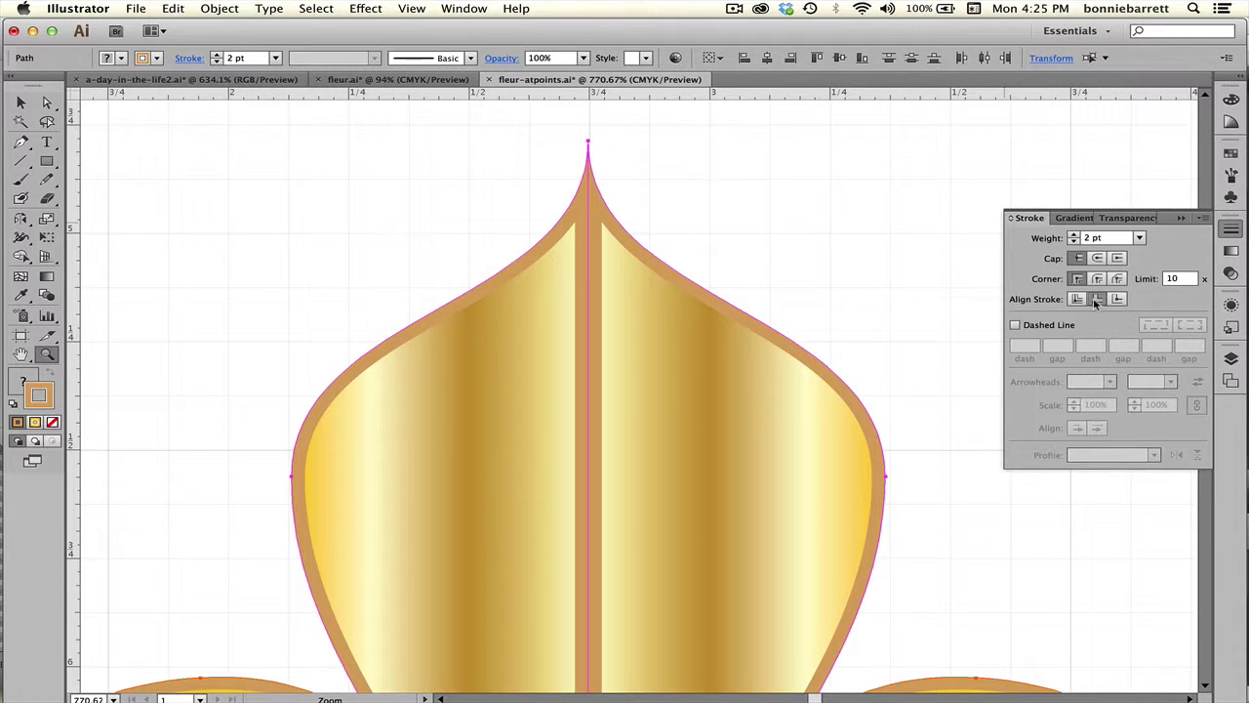
Inspect the strokes around the side curls, band and tails up close, and check the whole deselected fleur-de-lis against the sample
key("space")
left_click_drag(621, 512, 657, 8)
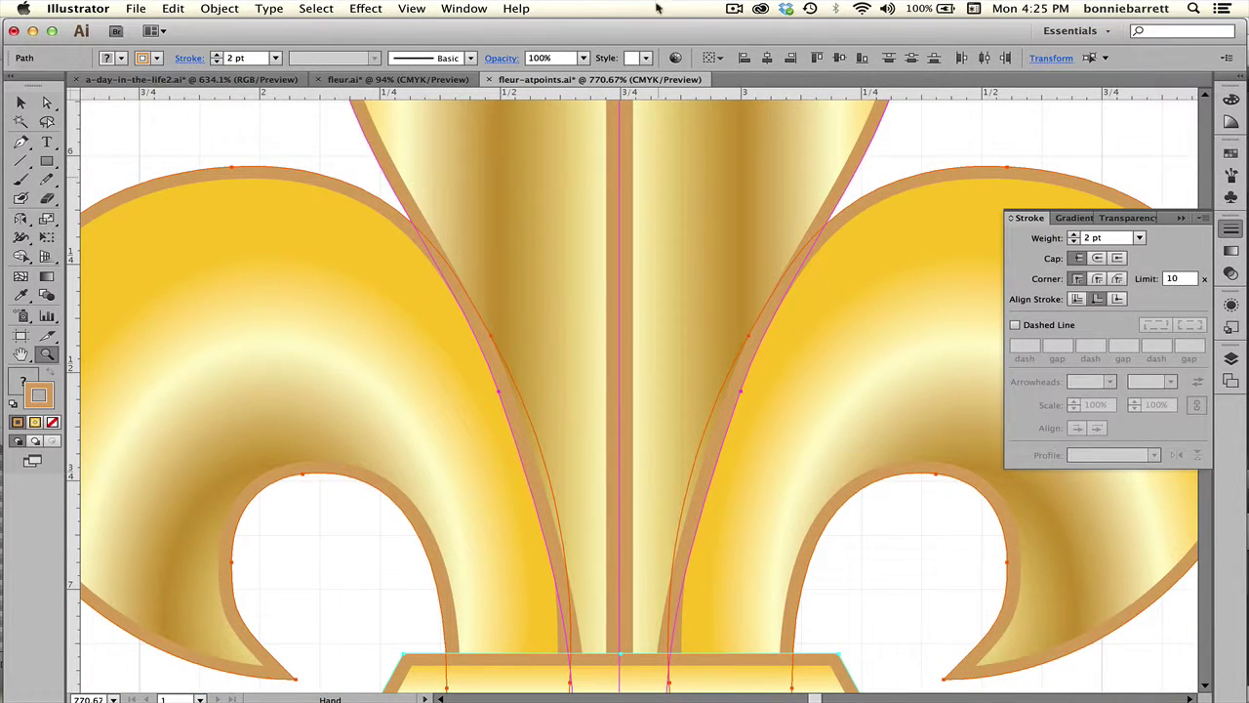
left_click_drag(306, 670, 318, 159)
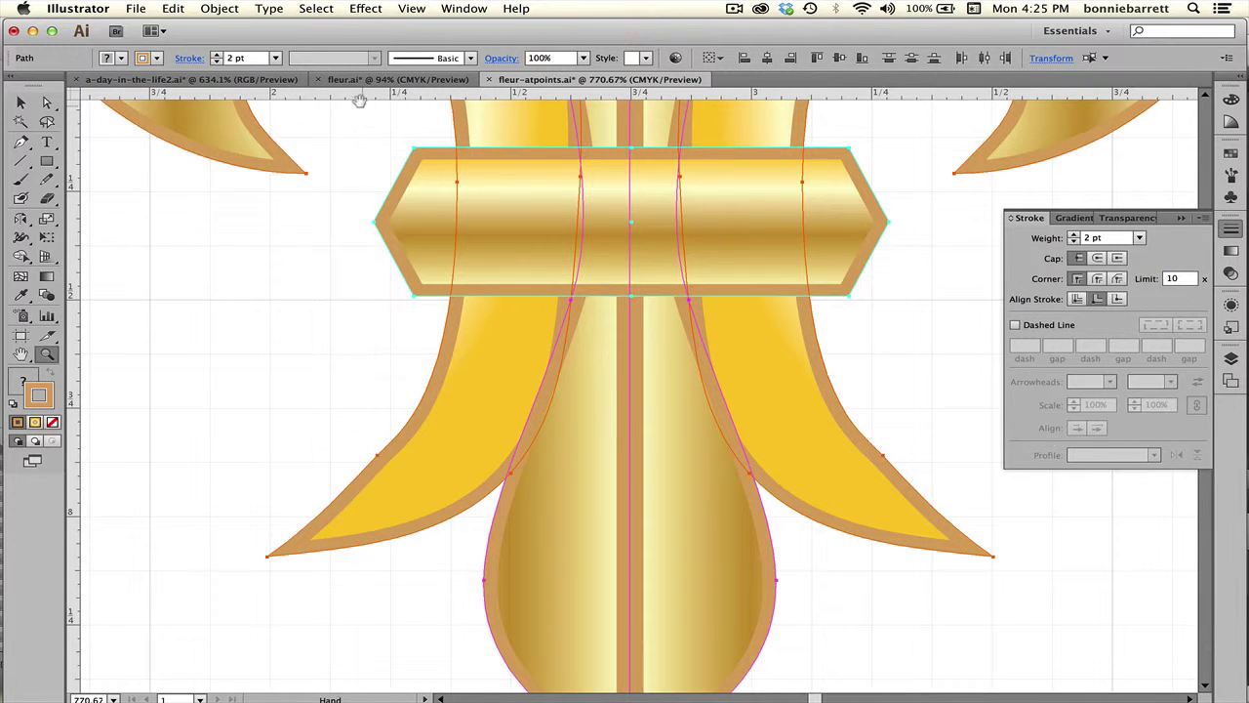
left_click(412, 9)
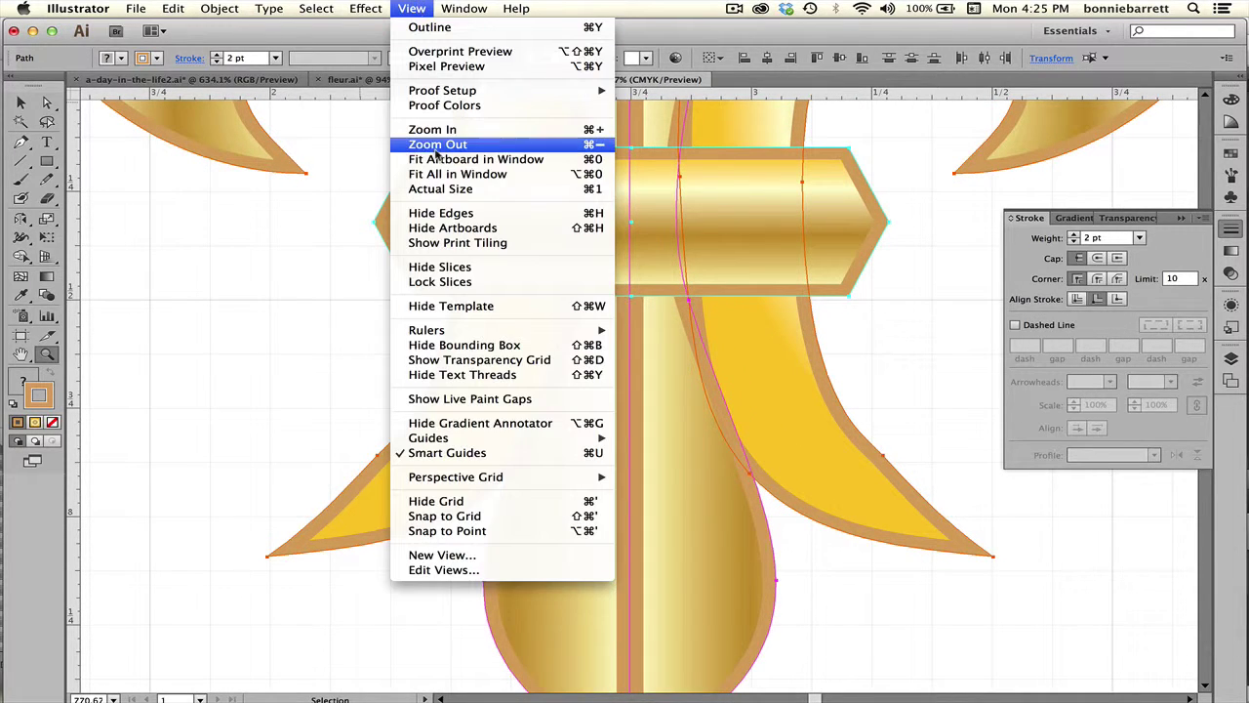
left_click(470, 159)
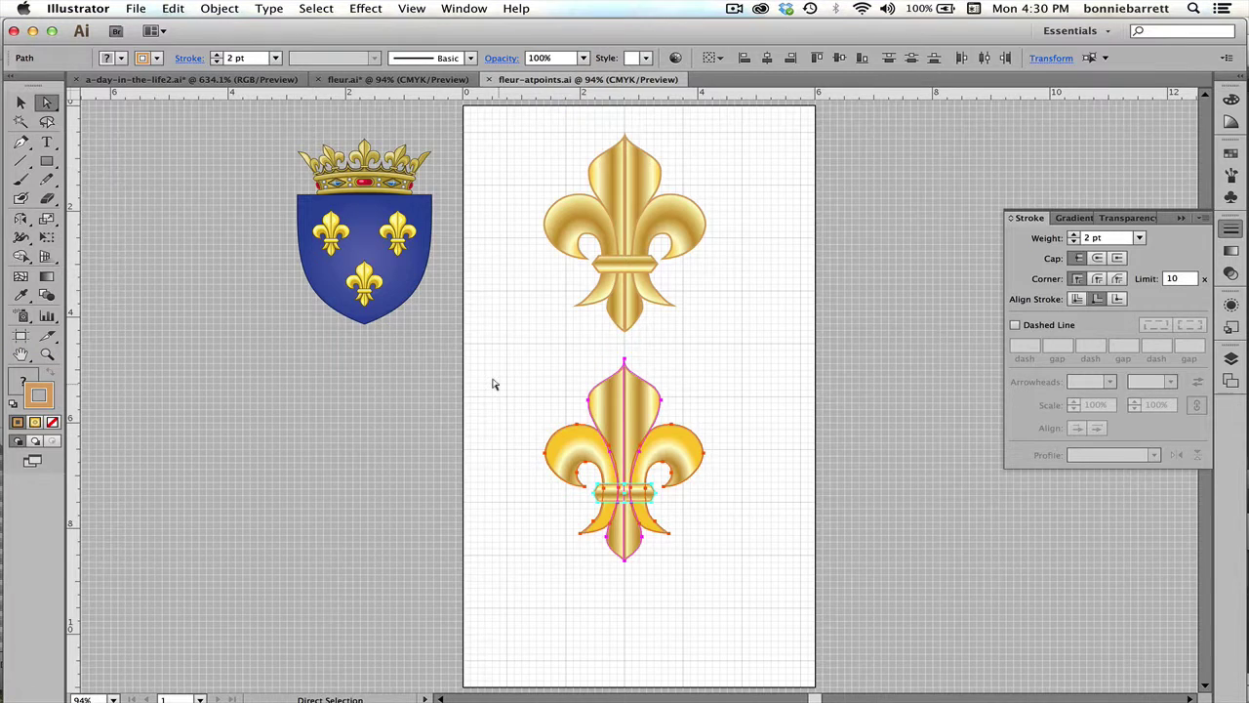
left_click(493, 384)
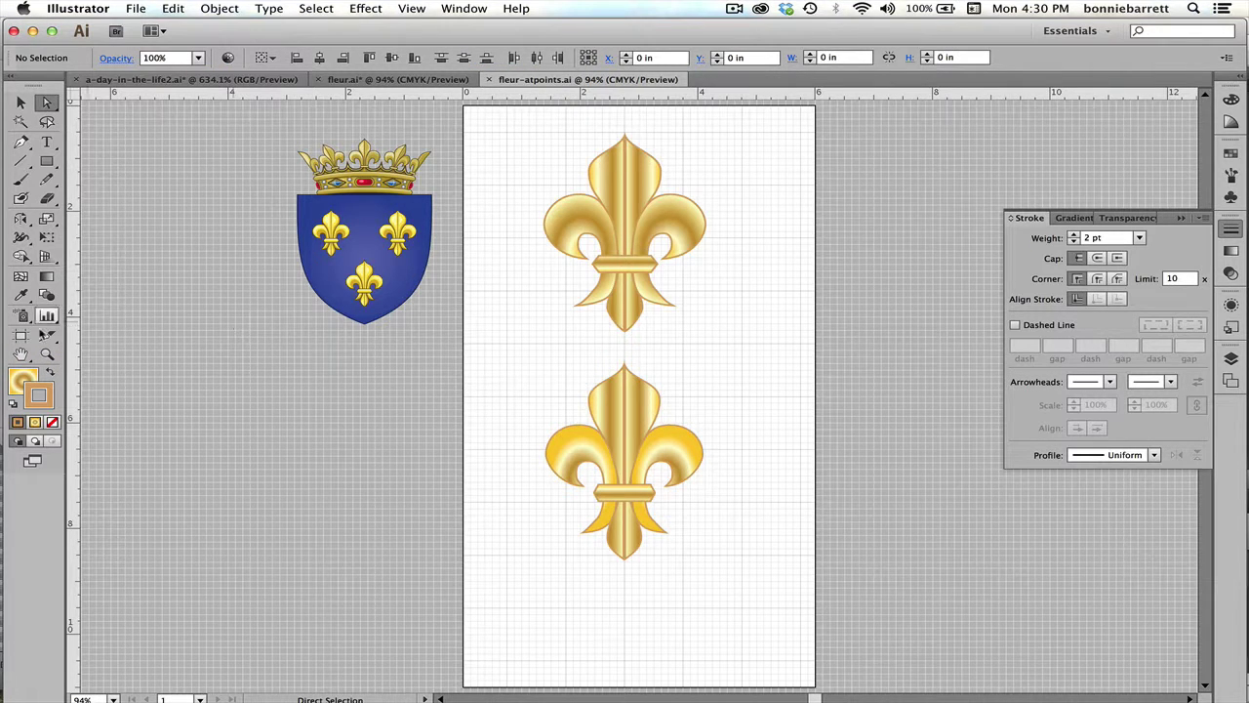
left_click(49, 355)
left_click_drag(486, 319, 789, 585)
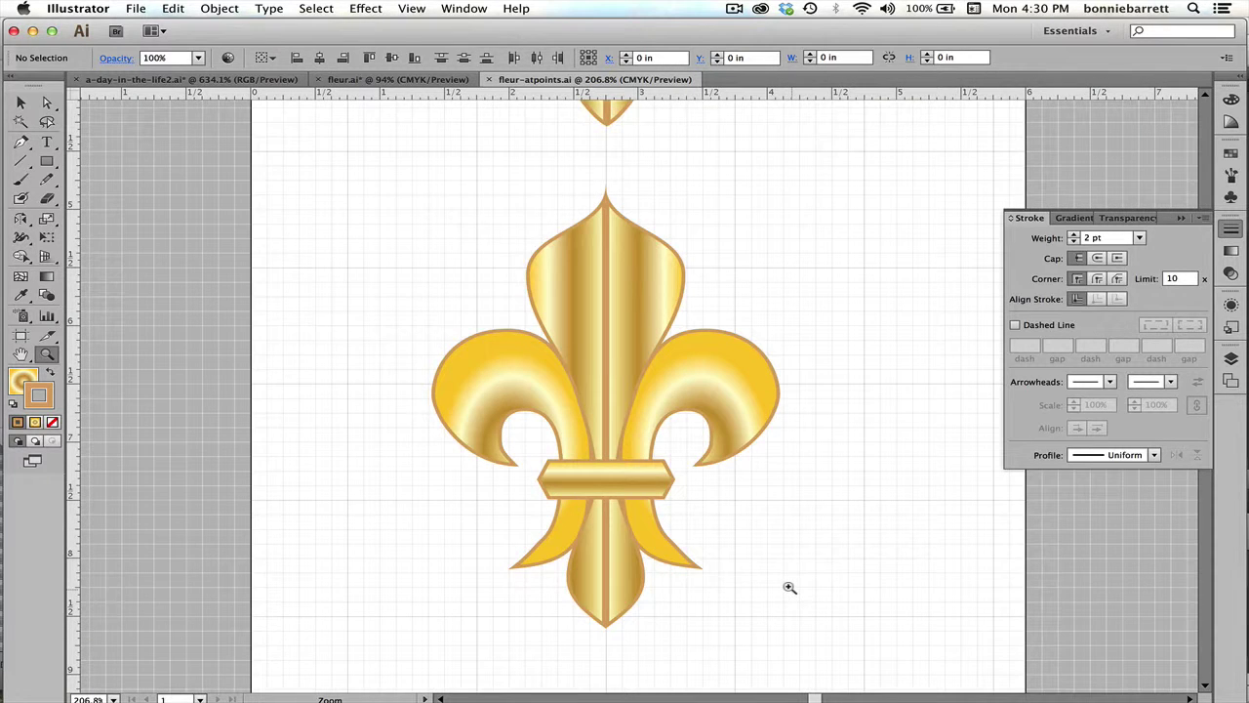